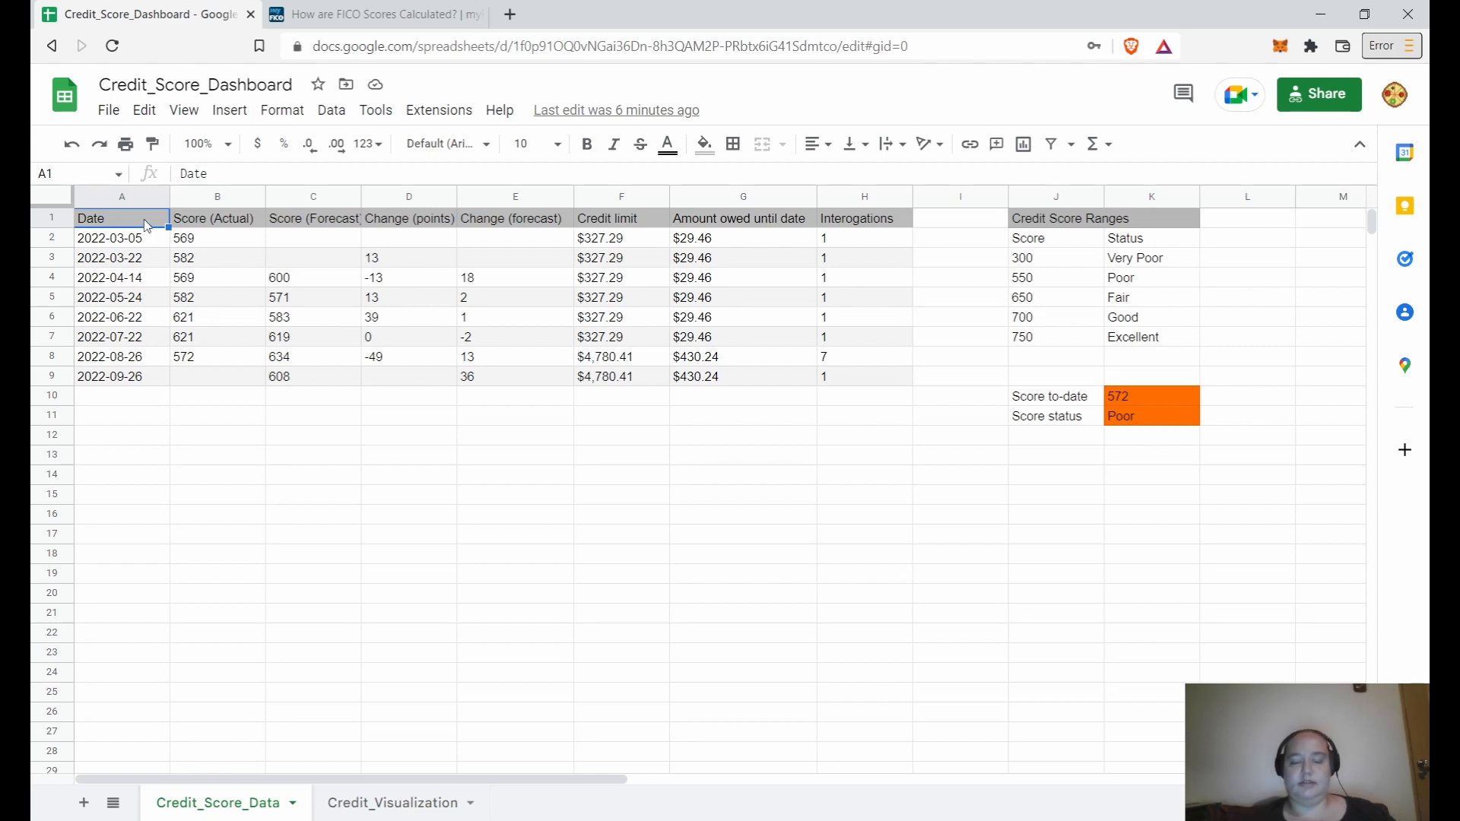
Step: Look over the score table on the Credit_Score_Data sheet and the two FICO charts on the Credit_Visualization sheet
{"action": "left_click_drag", "start_coordinate": [147, 226], "coordinate": [361, 281]}
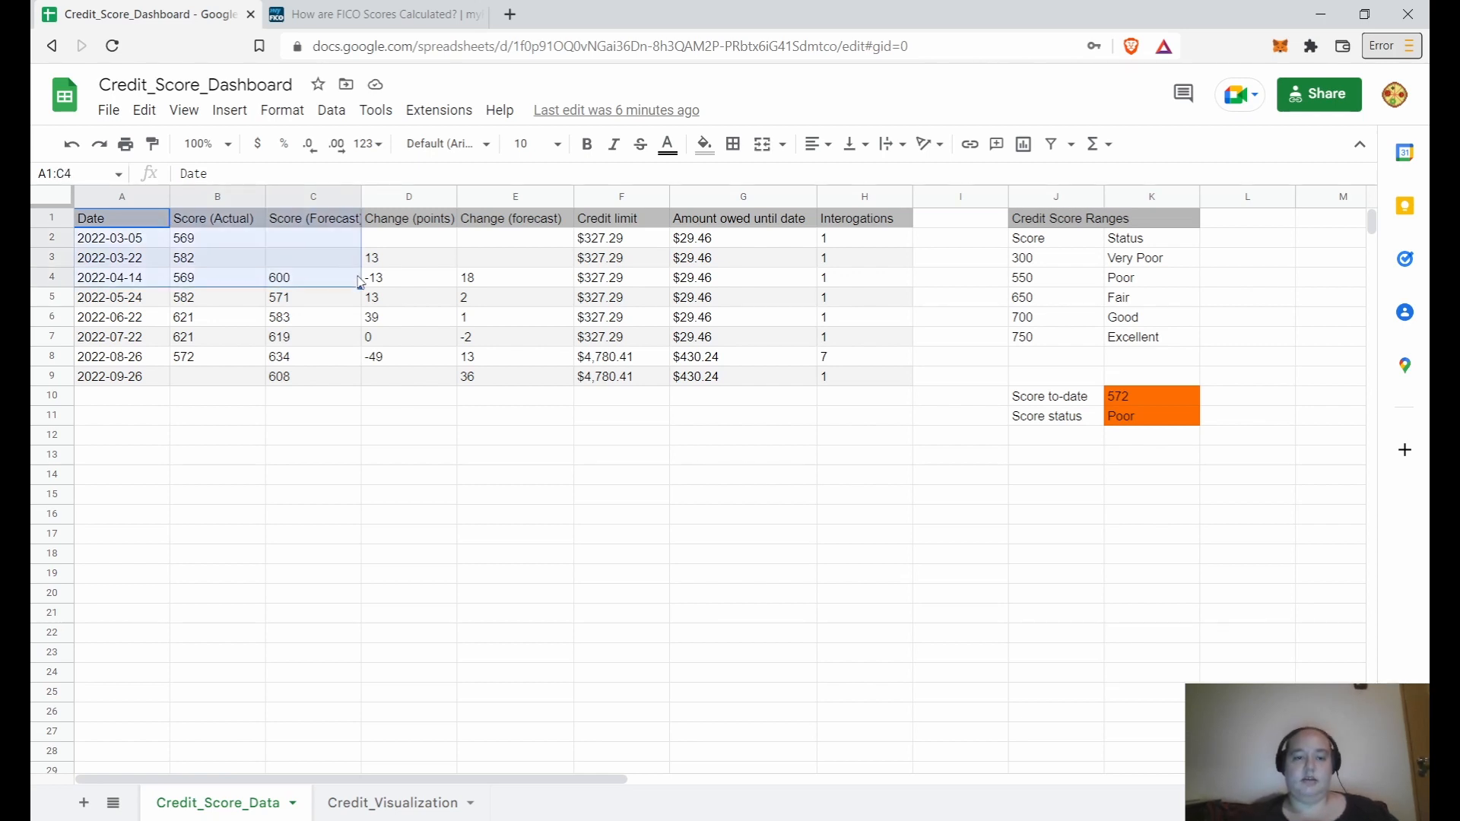
{"action": "left_click", "coordinate": [216, 259]}
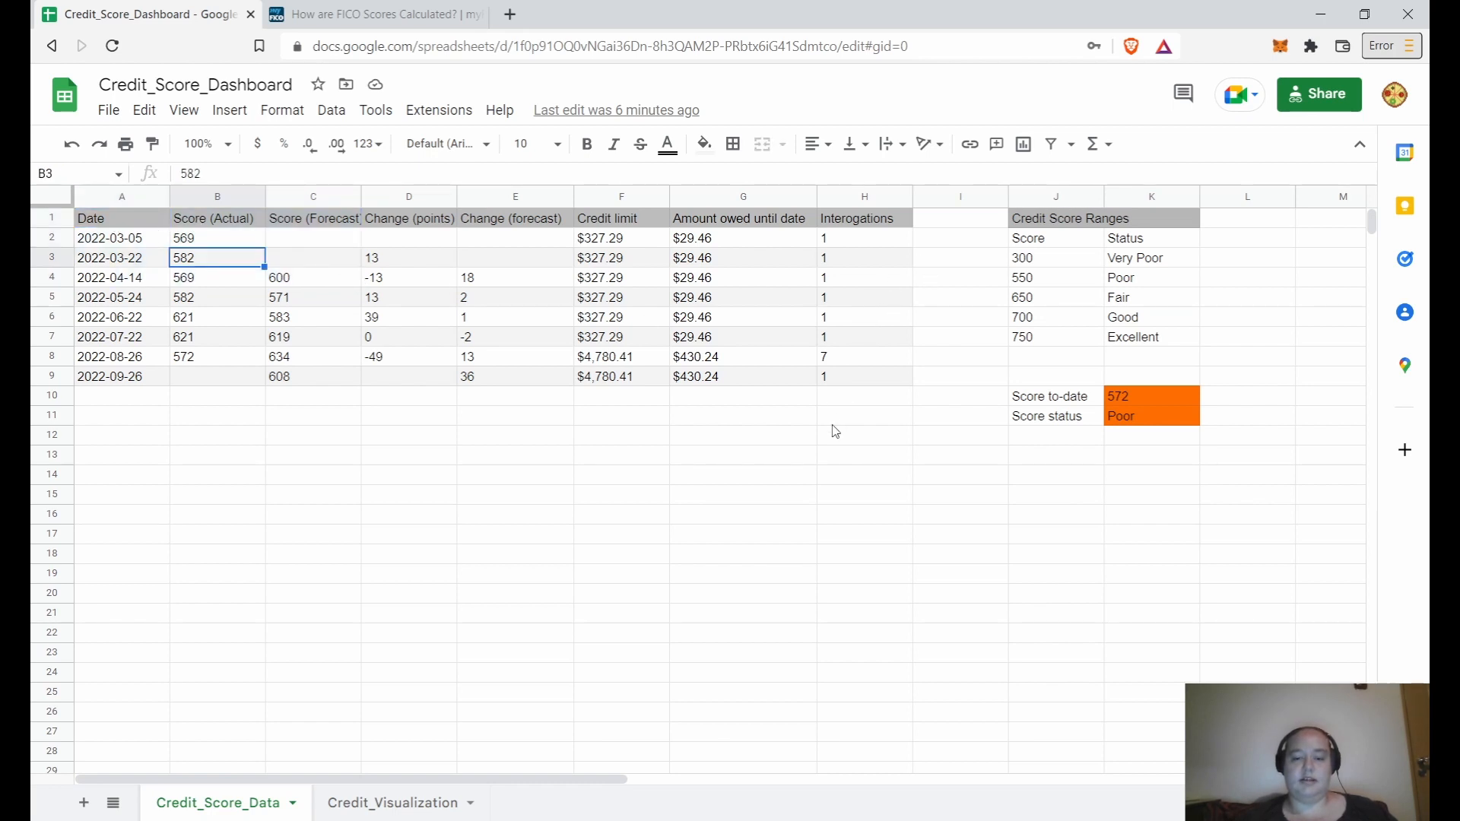
{"action": "left_click", "coordinate": [428, 809]}
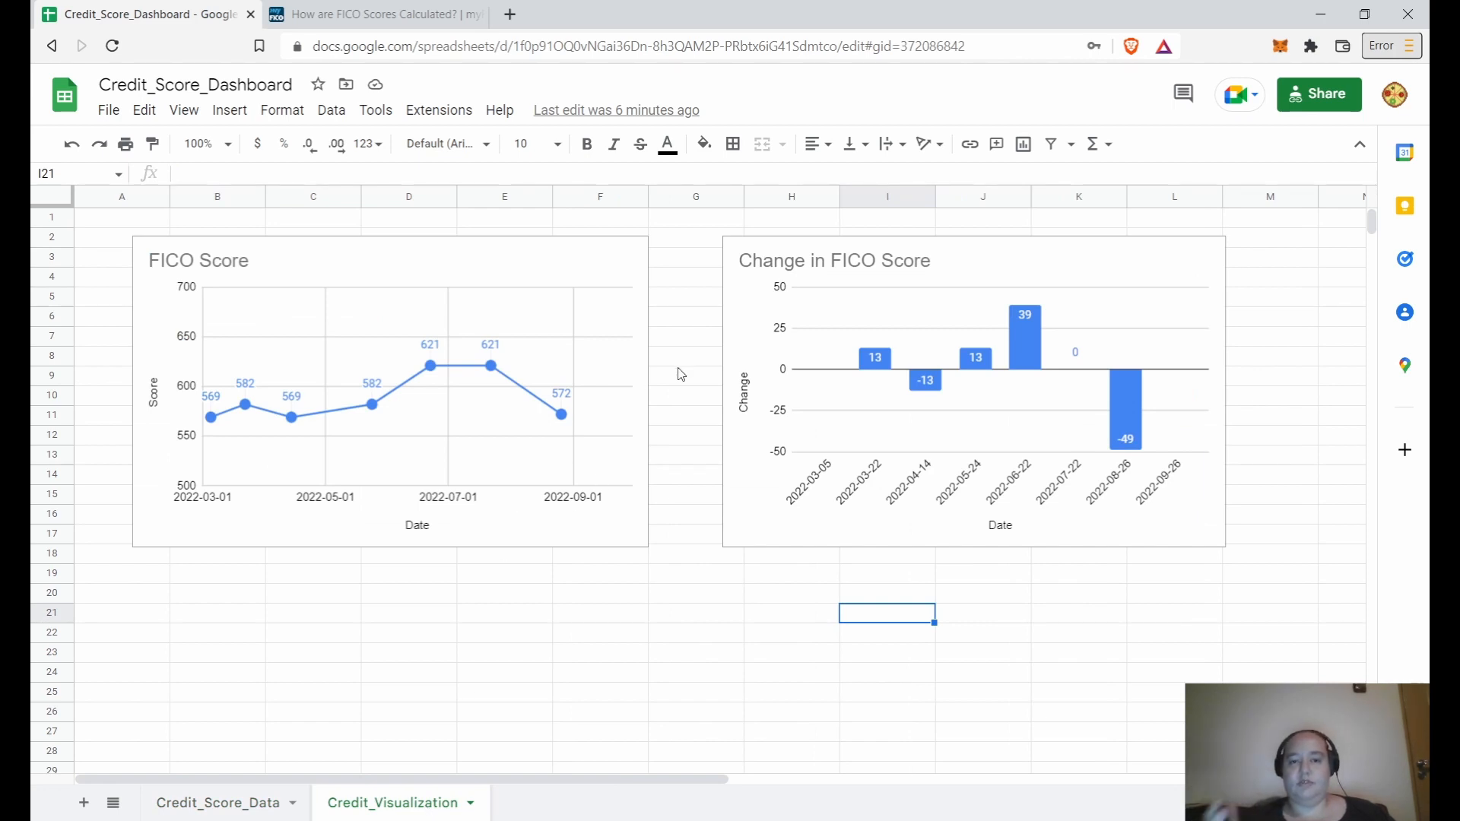
{"action": "left_click", "coordinate": [267, 794]}
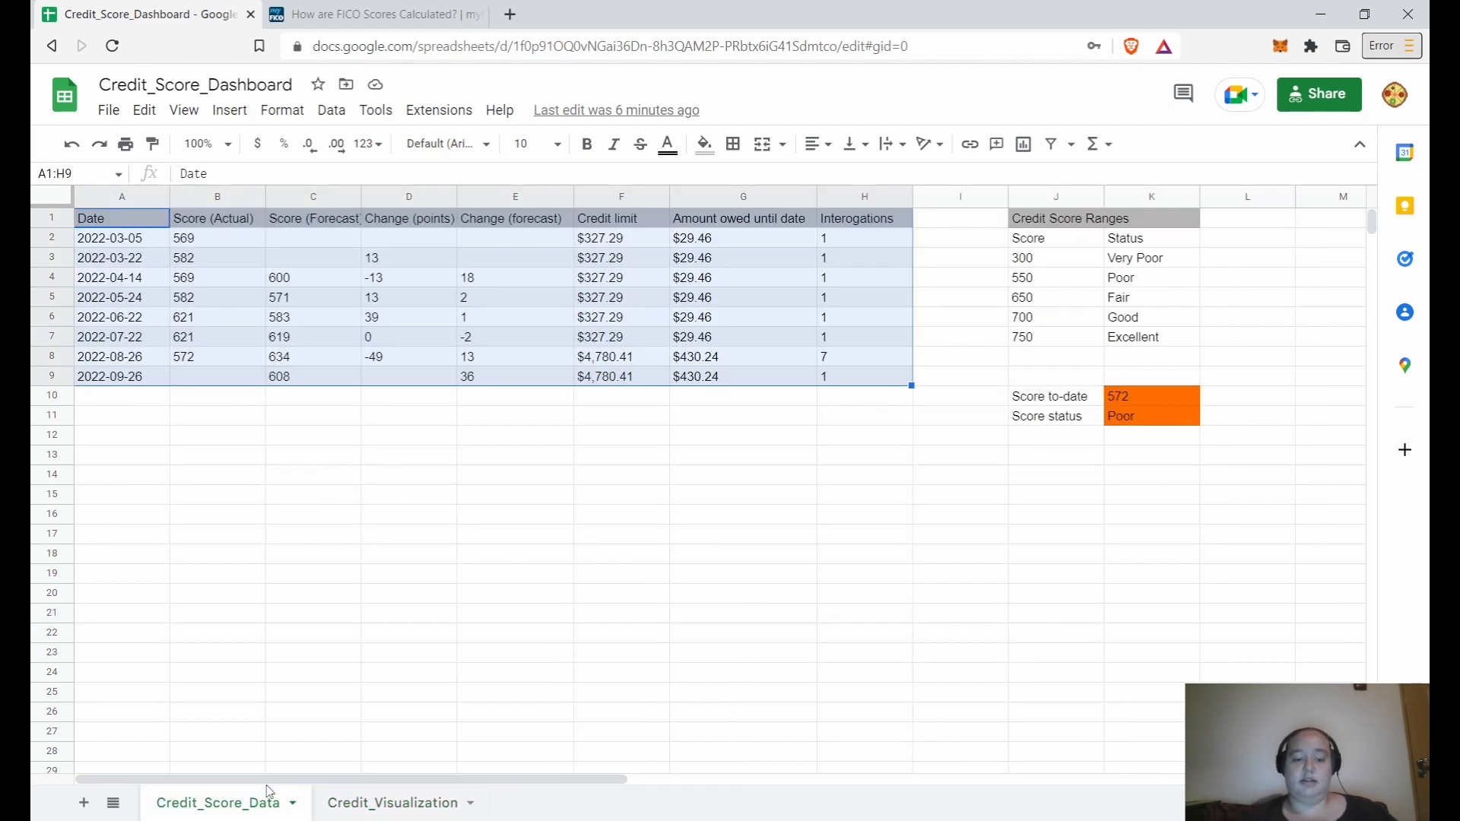
Step: Review the credit history table in A1:H9, checking a forecast formula, the first entry and the column headers
{"action": "left_click", "coordinate": [303, 300]}
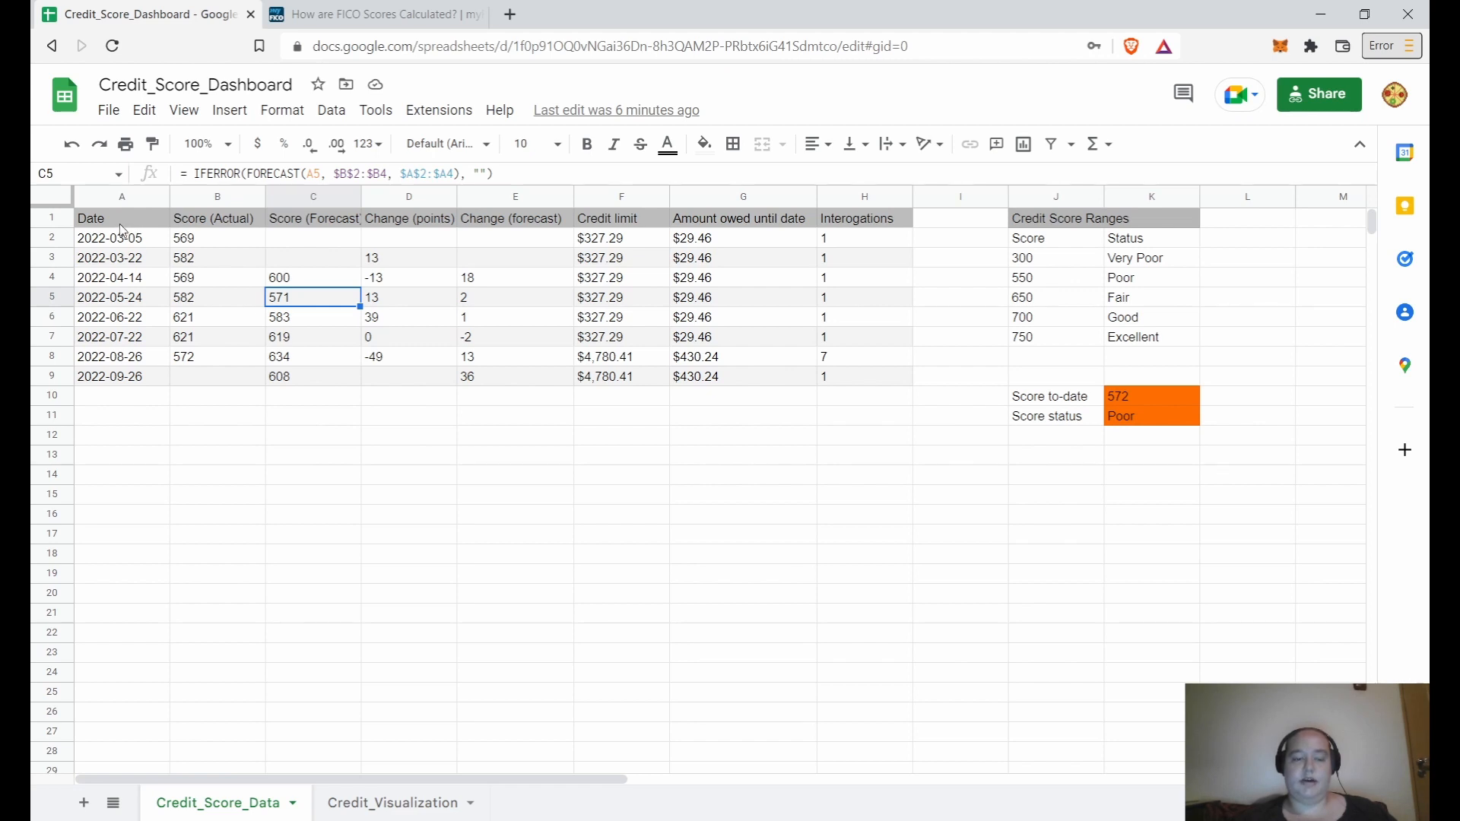
{"action": "left_click_drag", "start_coordinate": [121, 228], "coordinate": [848, 389]}
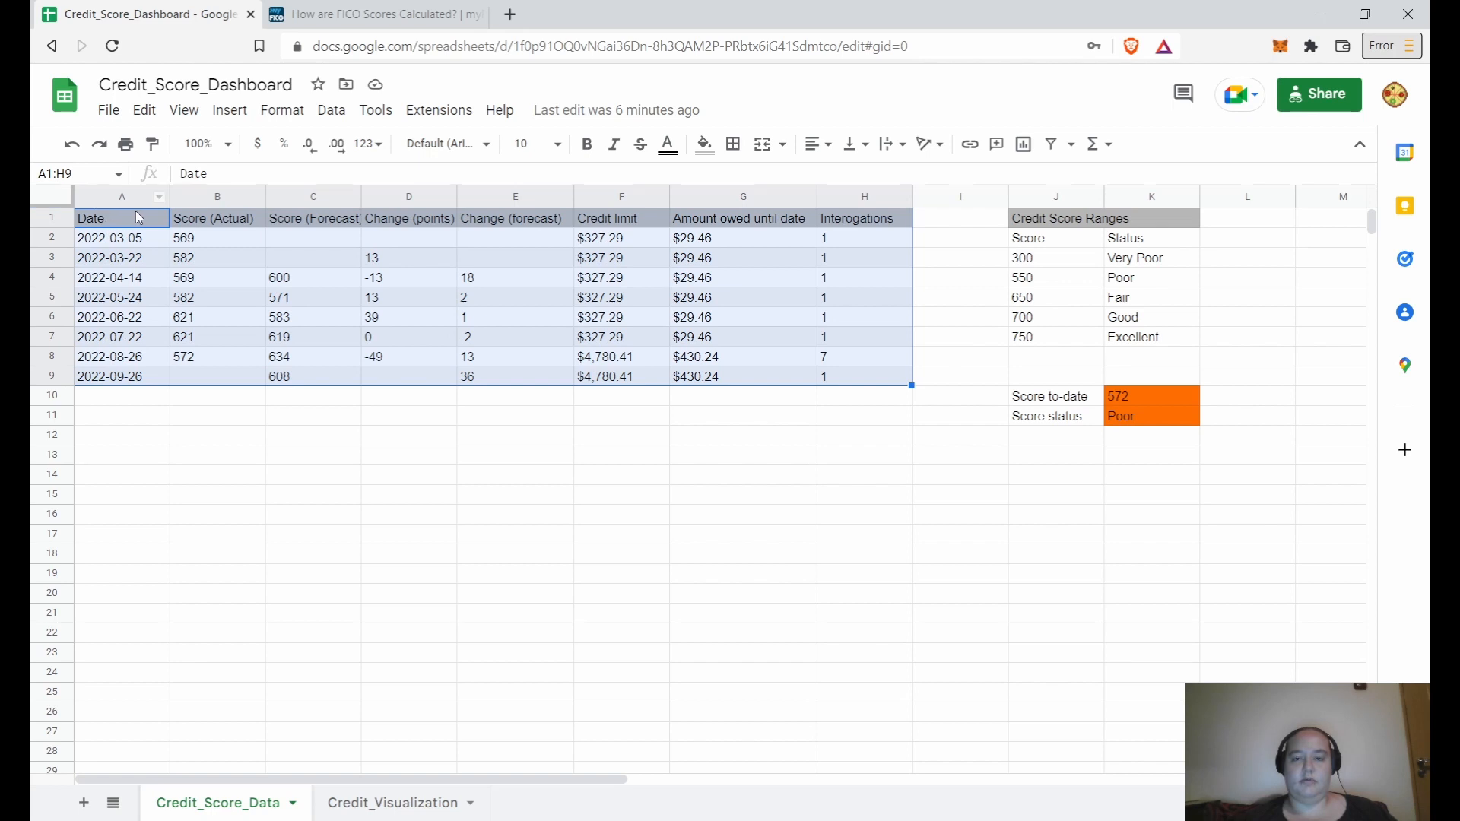
{"action": "key", "text": "Down"}
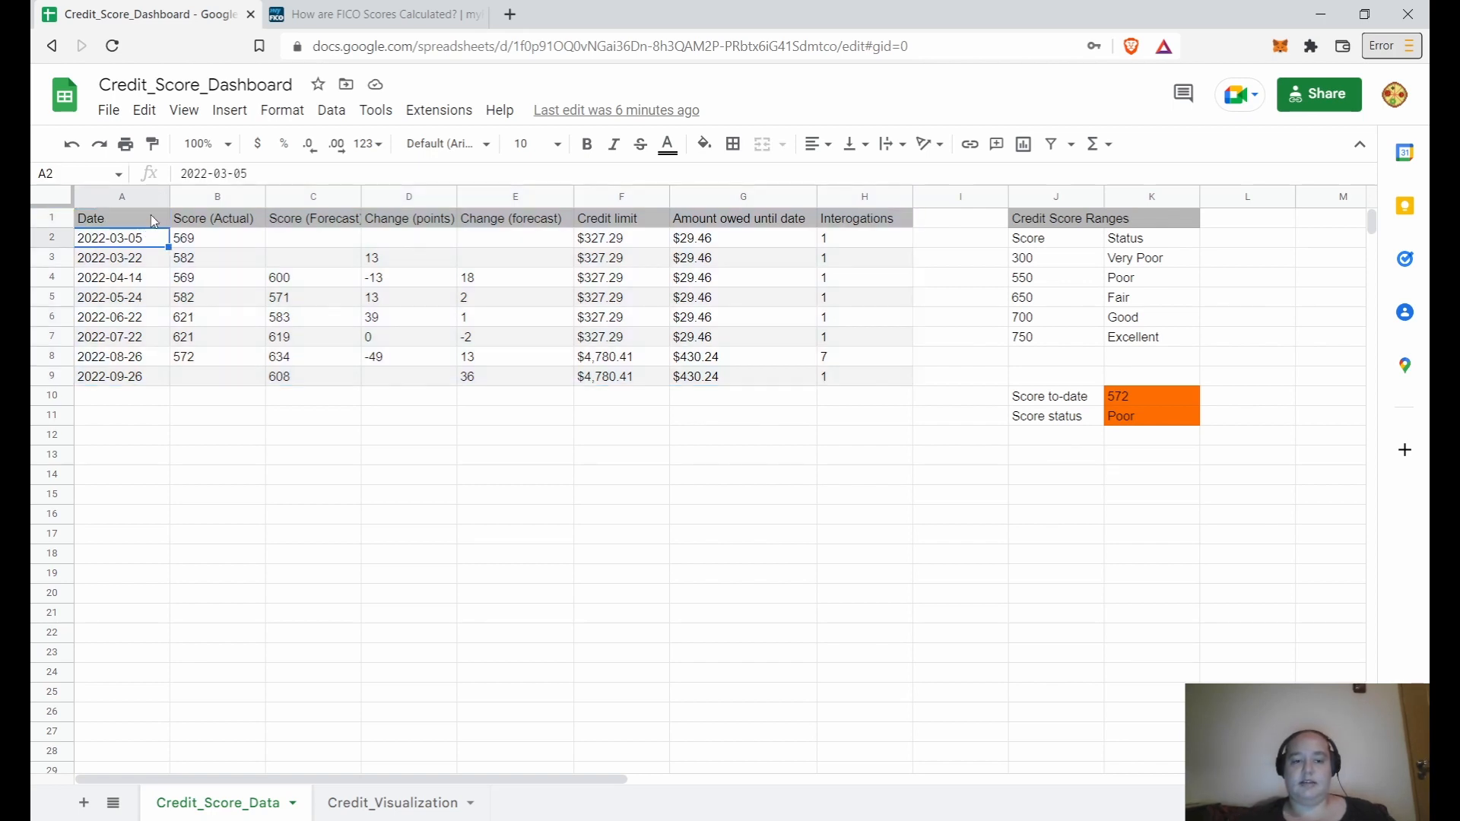
{"action": "left_click", "coordinate": [200, 243]}
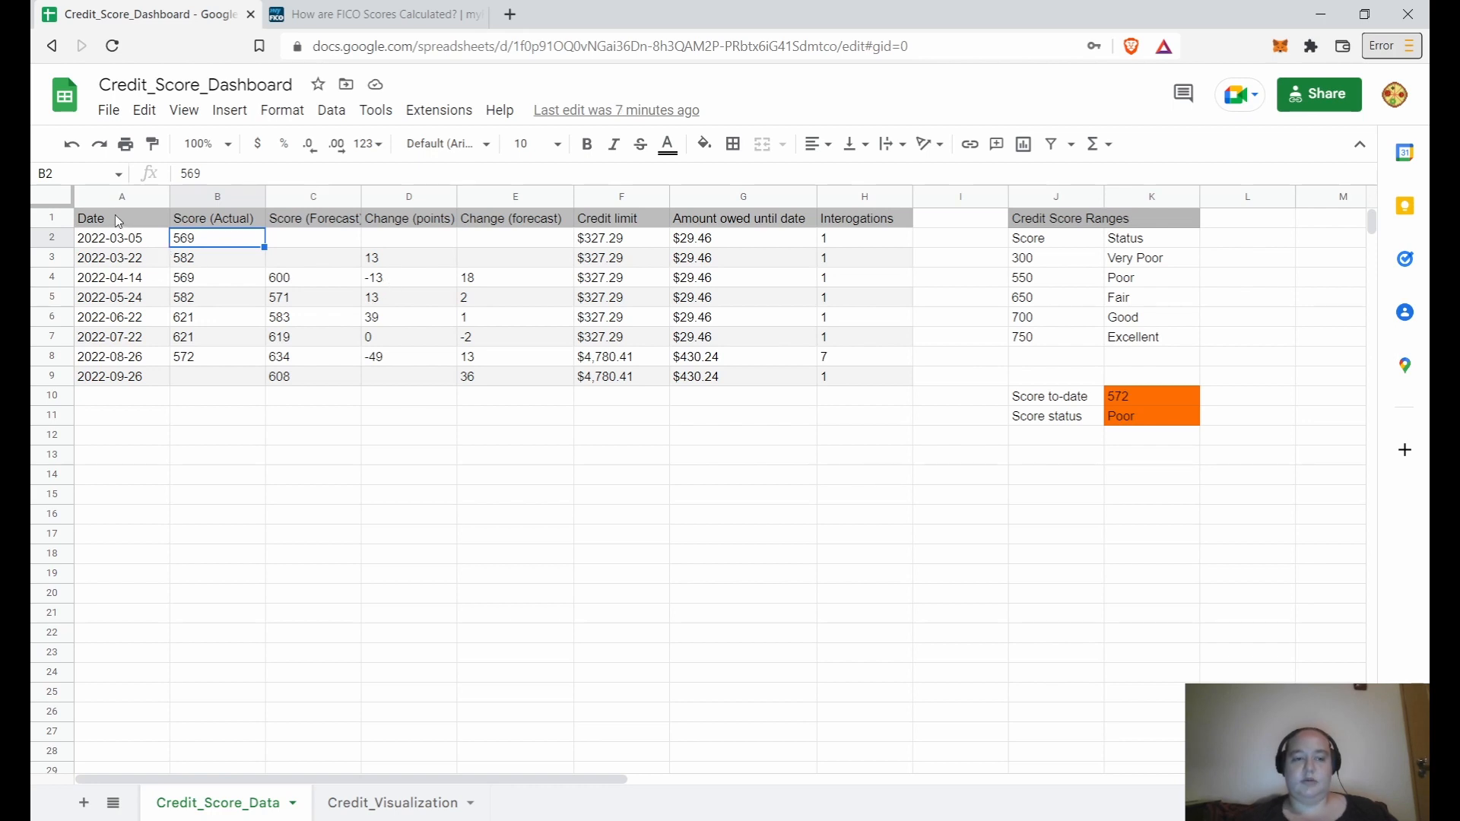
{"action": "left_click_drag", "start_coordinate": [118, 221], "coordinate": [355, 222]}
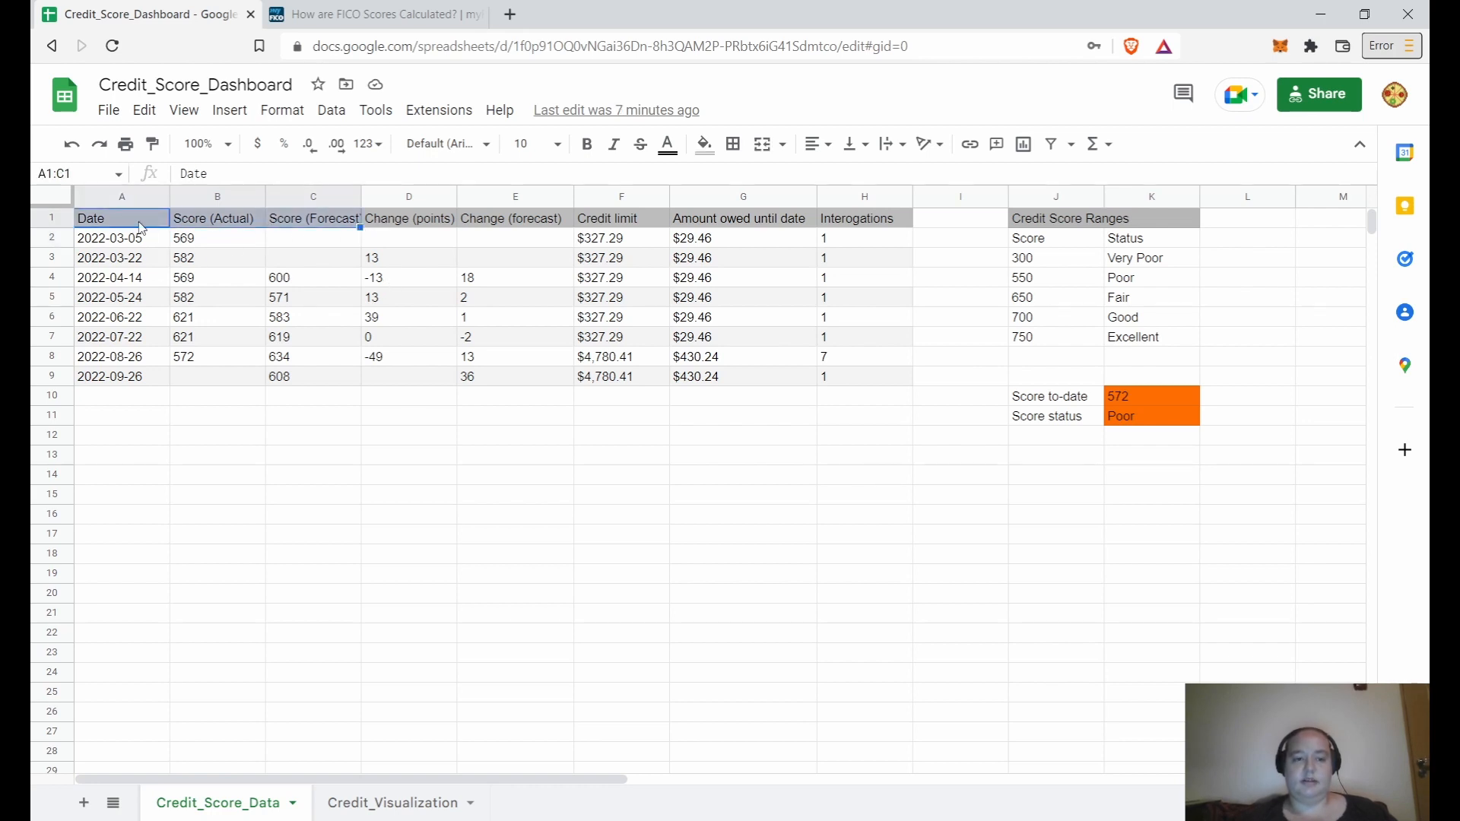
{"action": "left_click", "coordinate": [395, 219]}
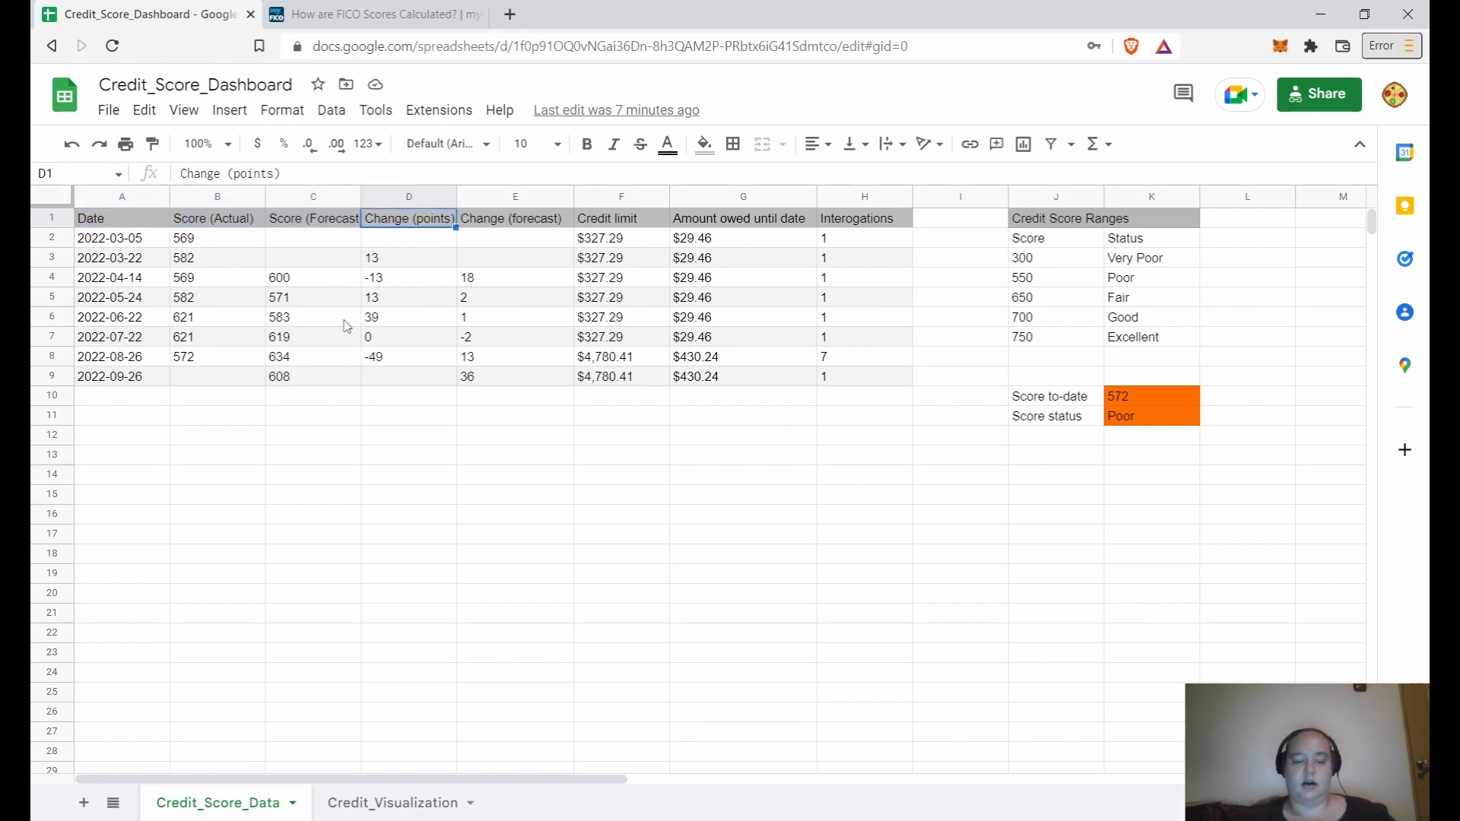
Step: Examine the Credit Score Ranges table, including its score thresholds in J3:J7 and matching statuses in K3:K7
{"action": "left_click_drag", "start_coordinate": [1023, 220], "coordinate": [1083, 335]}
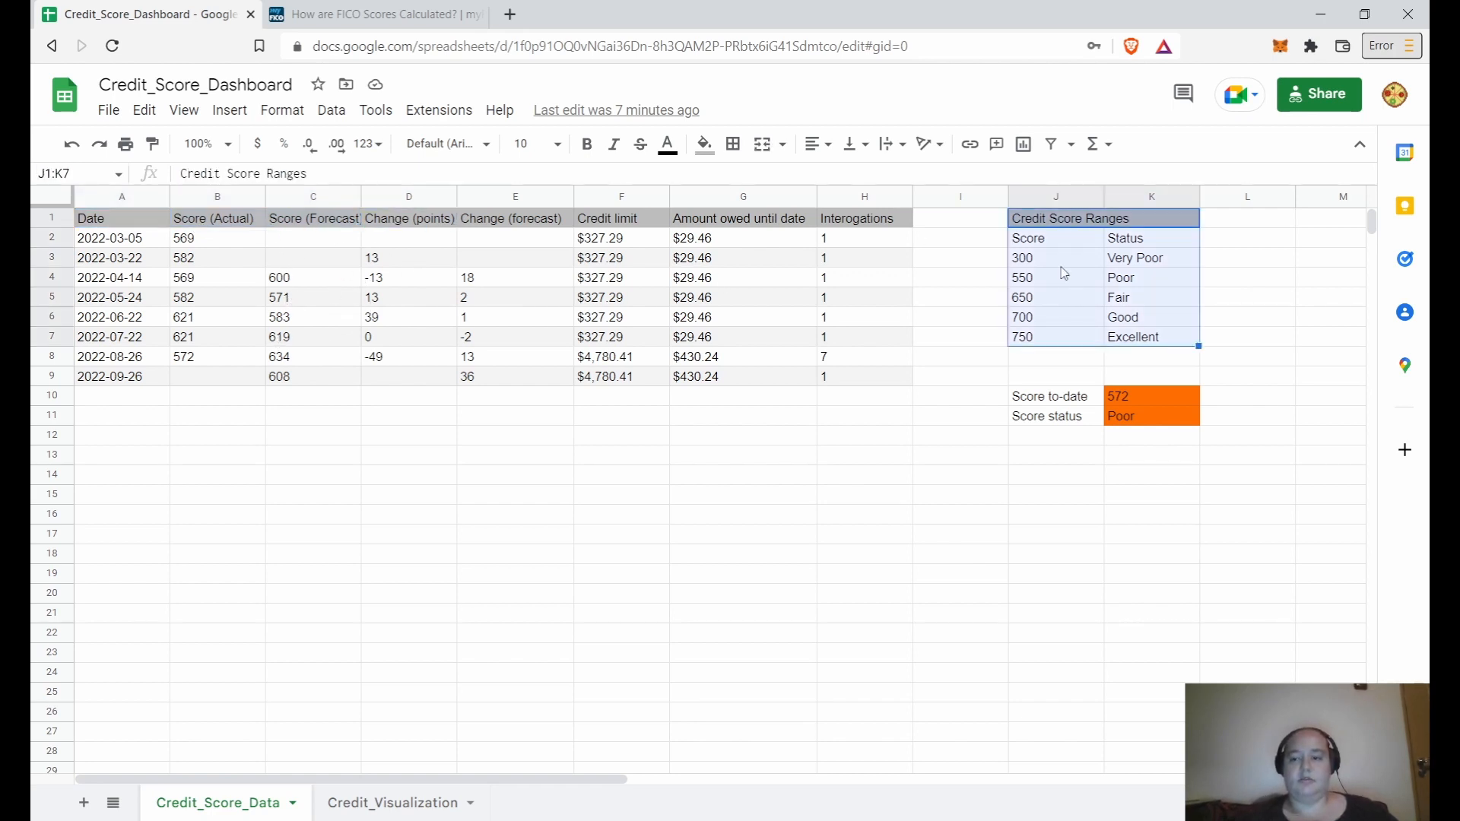
{"action": "left_click", "coordinate": [1059, 258]}
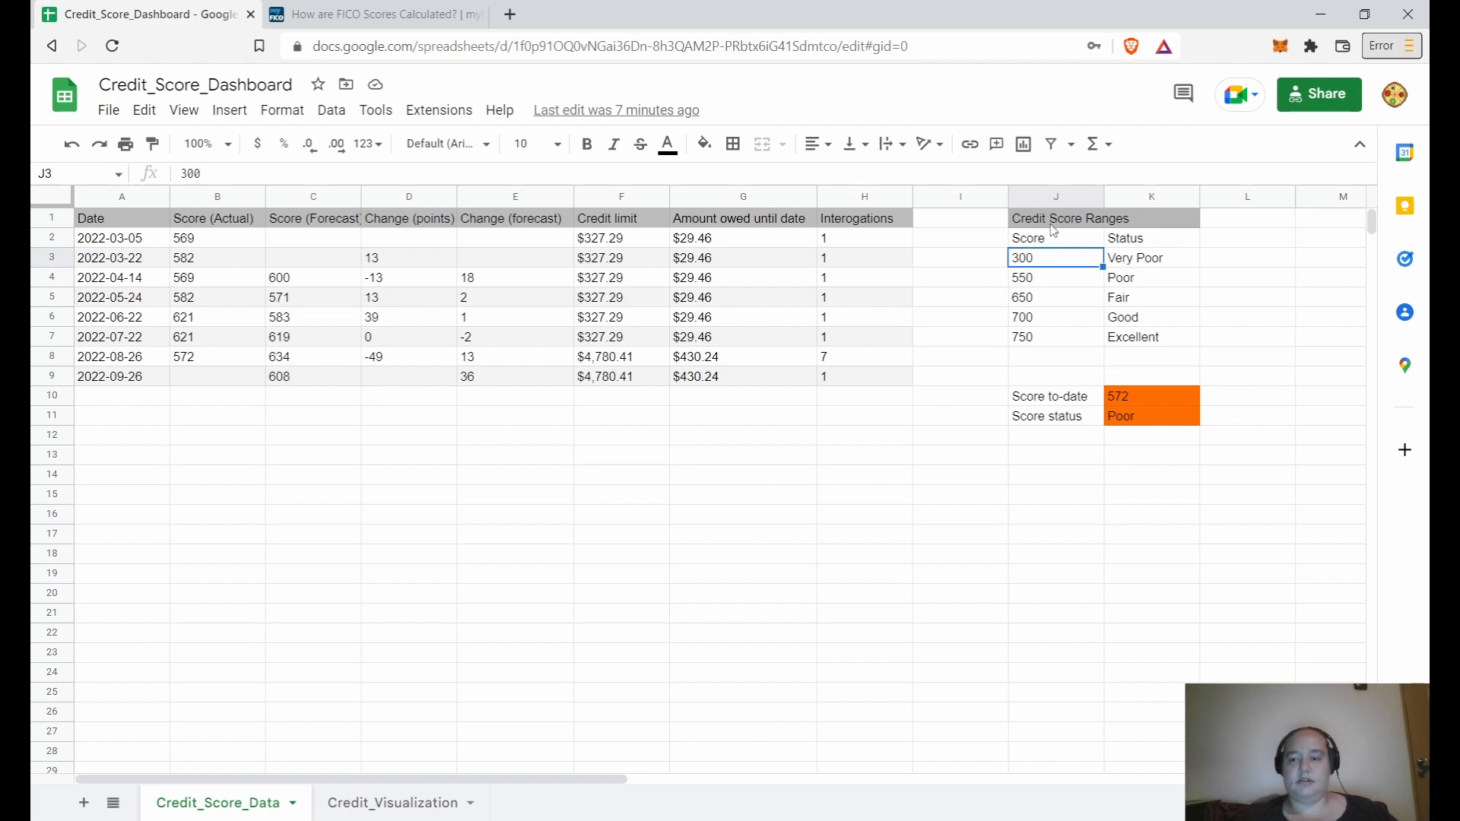
{"action": "left_click_drag", "start_coordinate": [1049, 240], "coordinate": [1125, 335]}
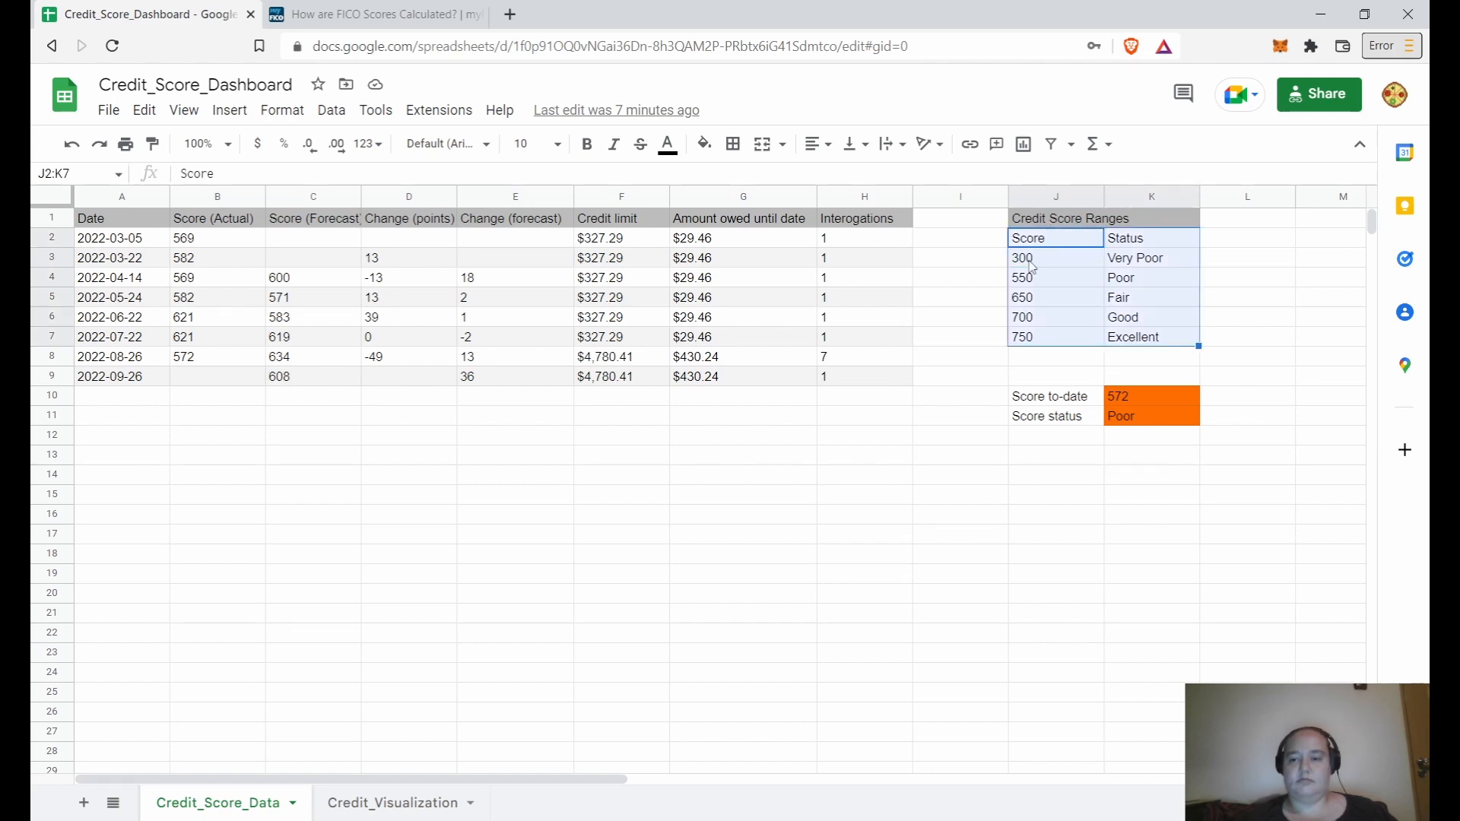
{"action": "left_click", "coordinate": [1029, 261]}
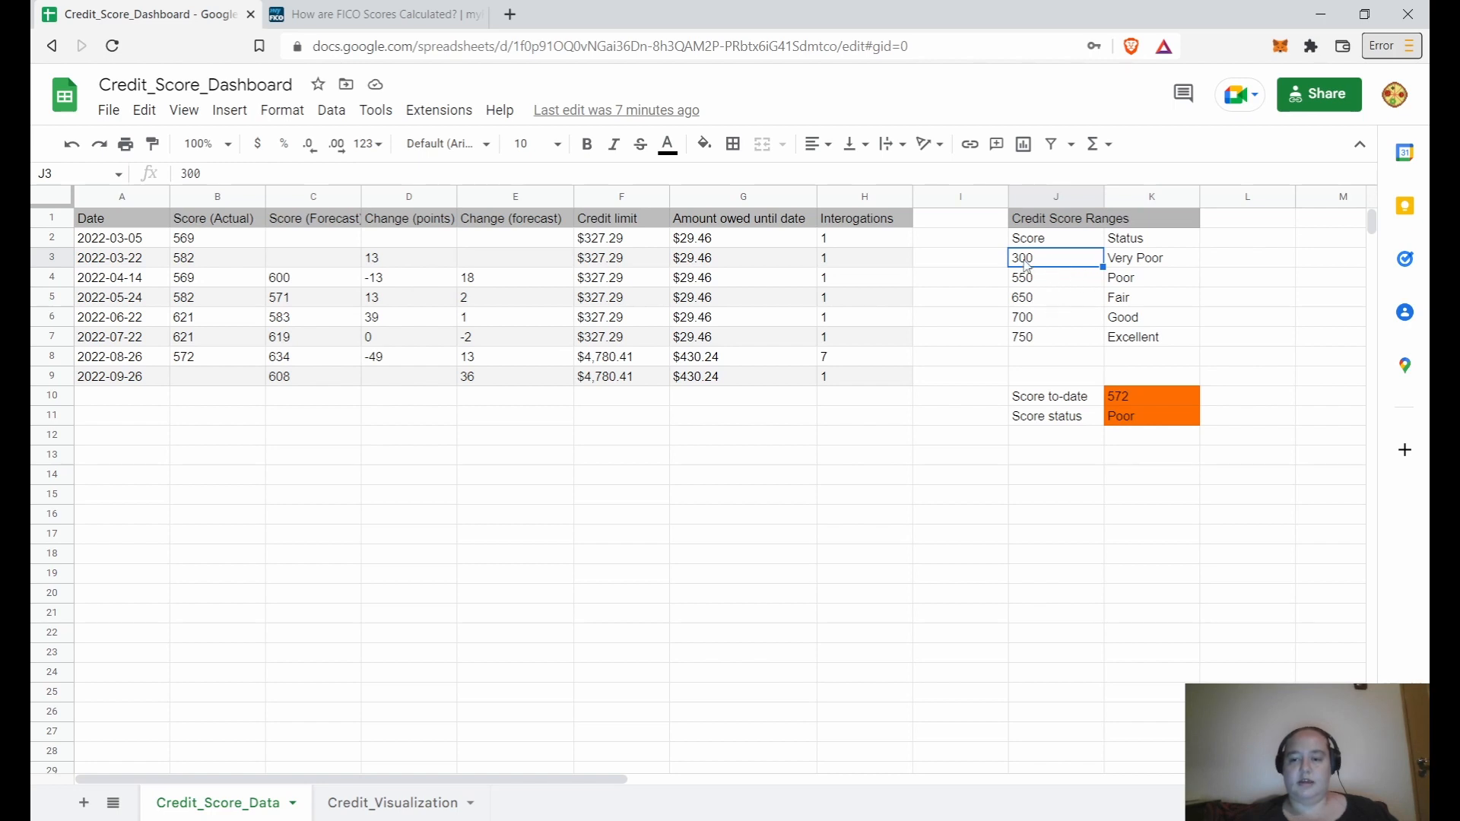
{"action": "left_click_drag", "start_coordinate": [1034, 263], "coordinate": [1034, 339]}
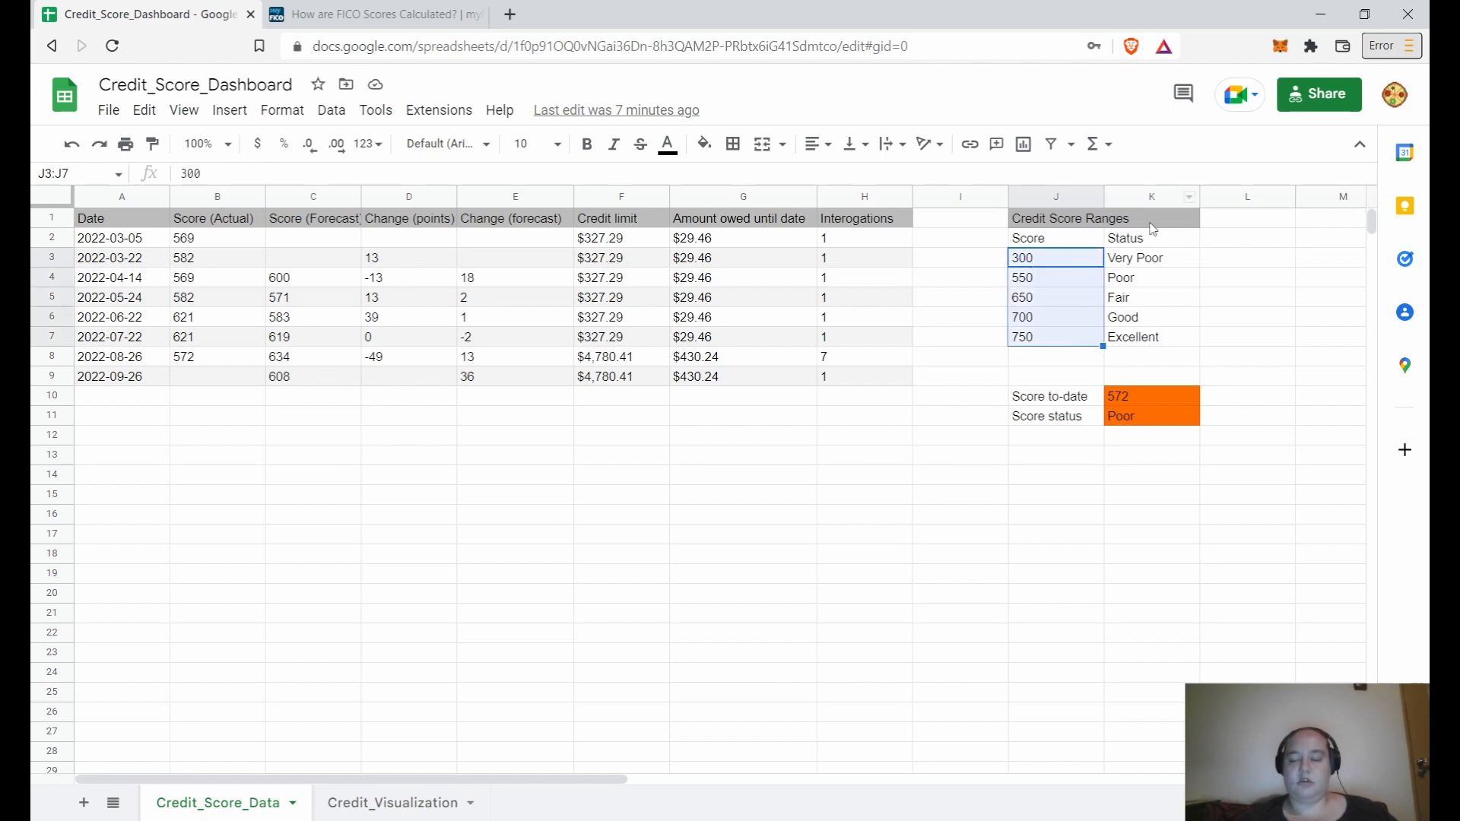
{"action": "left_click_drag", "start_coordinate": [1140, 257], "coordinate": [1183, 343]}
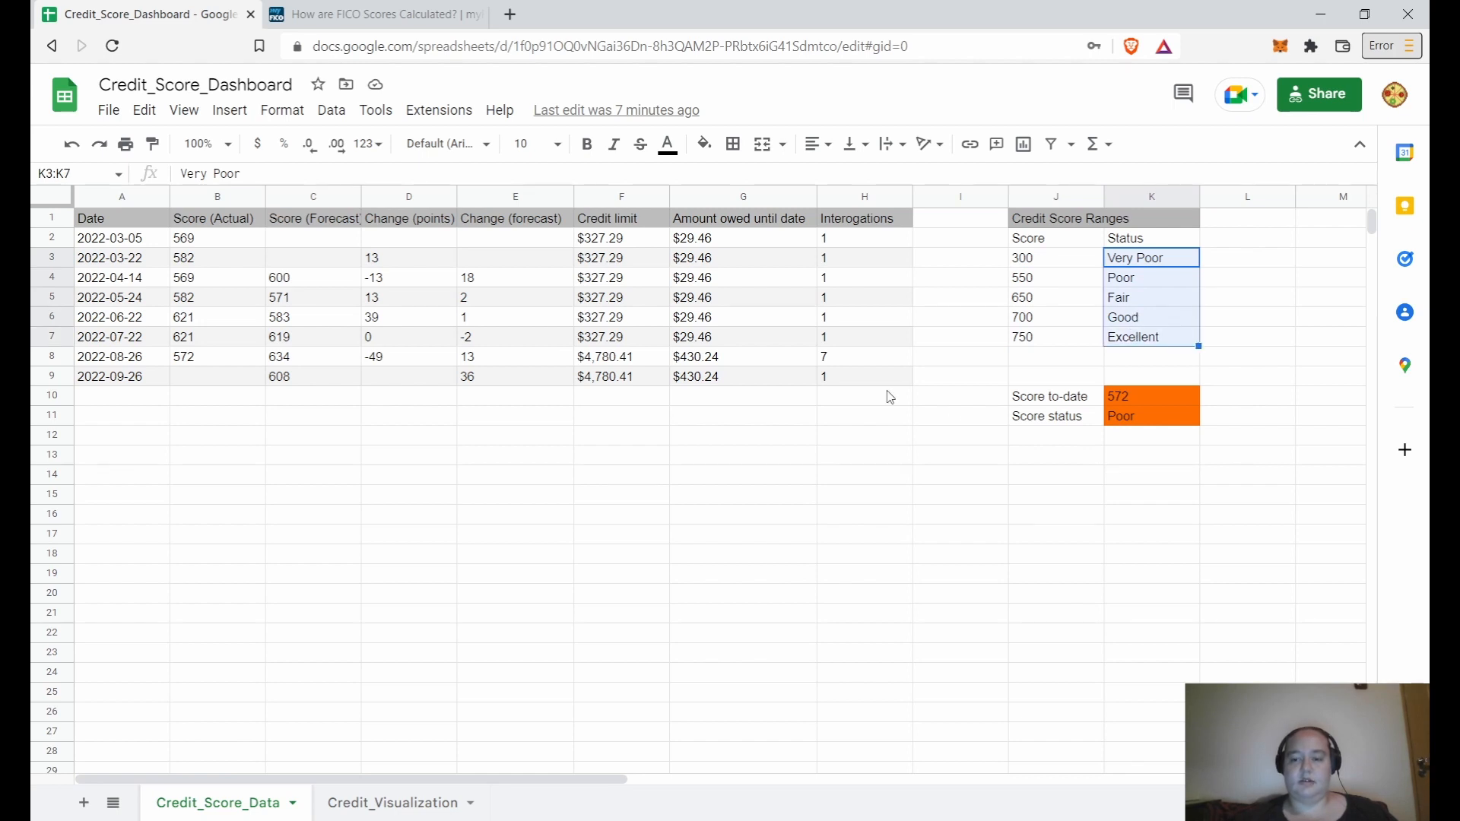
Step: Inspect the formulas behind Score to-date and Score status, and check the charts on the Credit_Visualization sheet
{"action": "left_click", "coordinate": [1117, 397]}
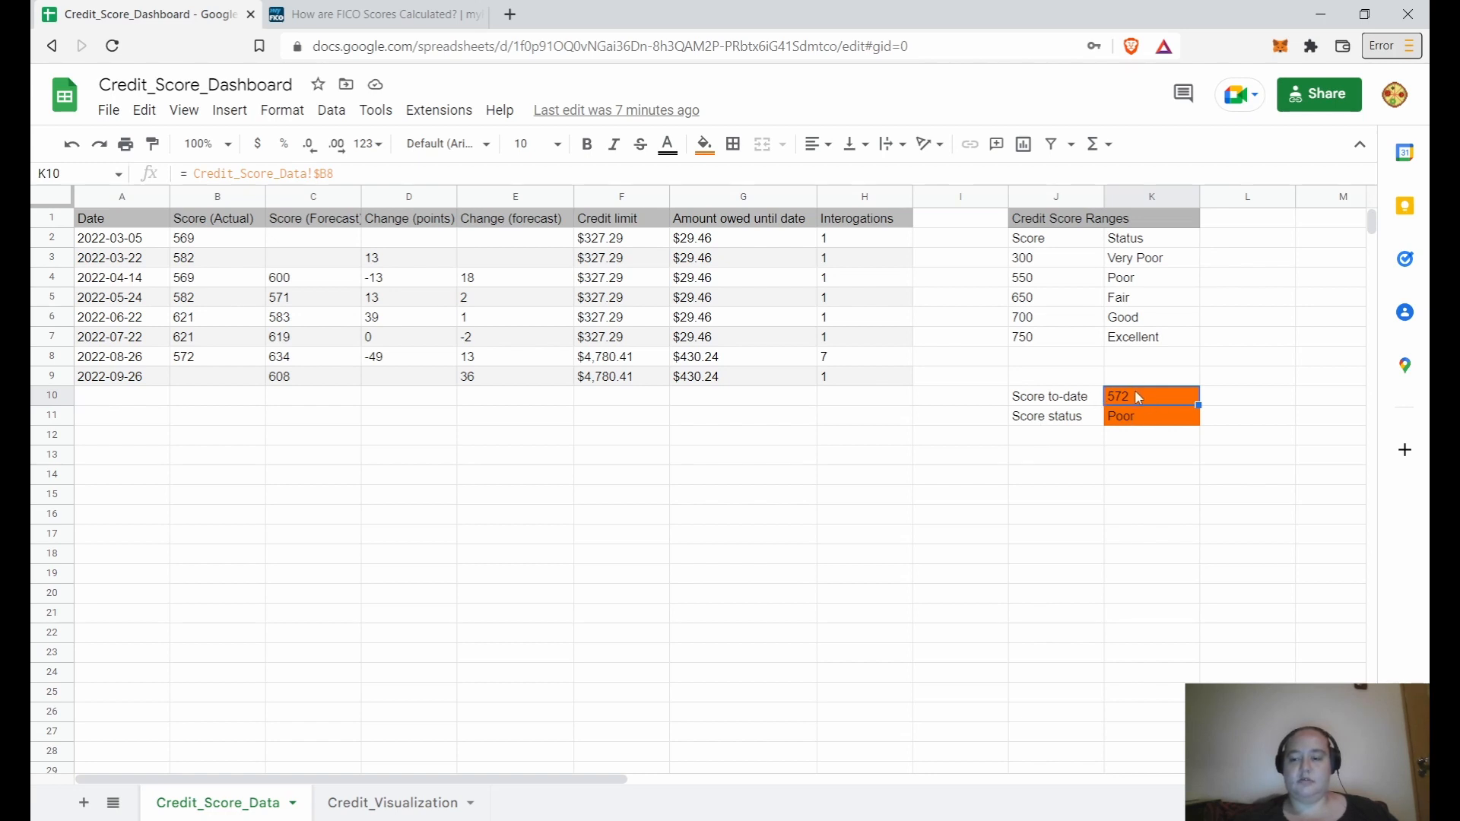
{"action": "left_click", "coordinate": [1128, 420]}
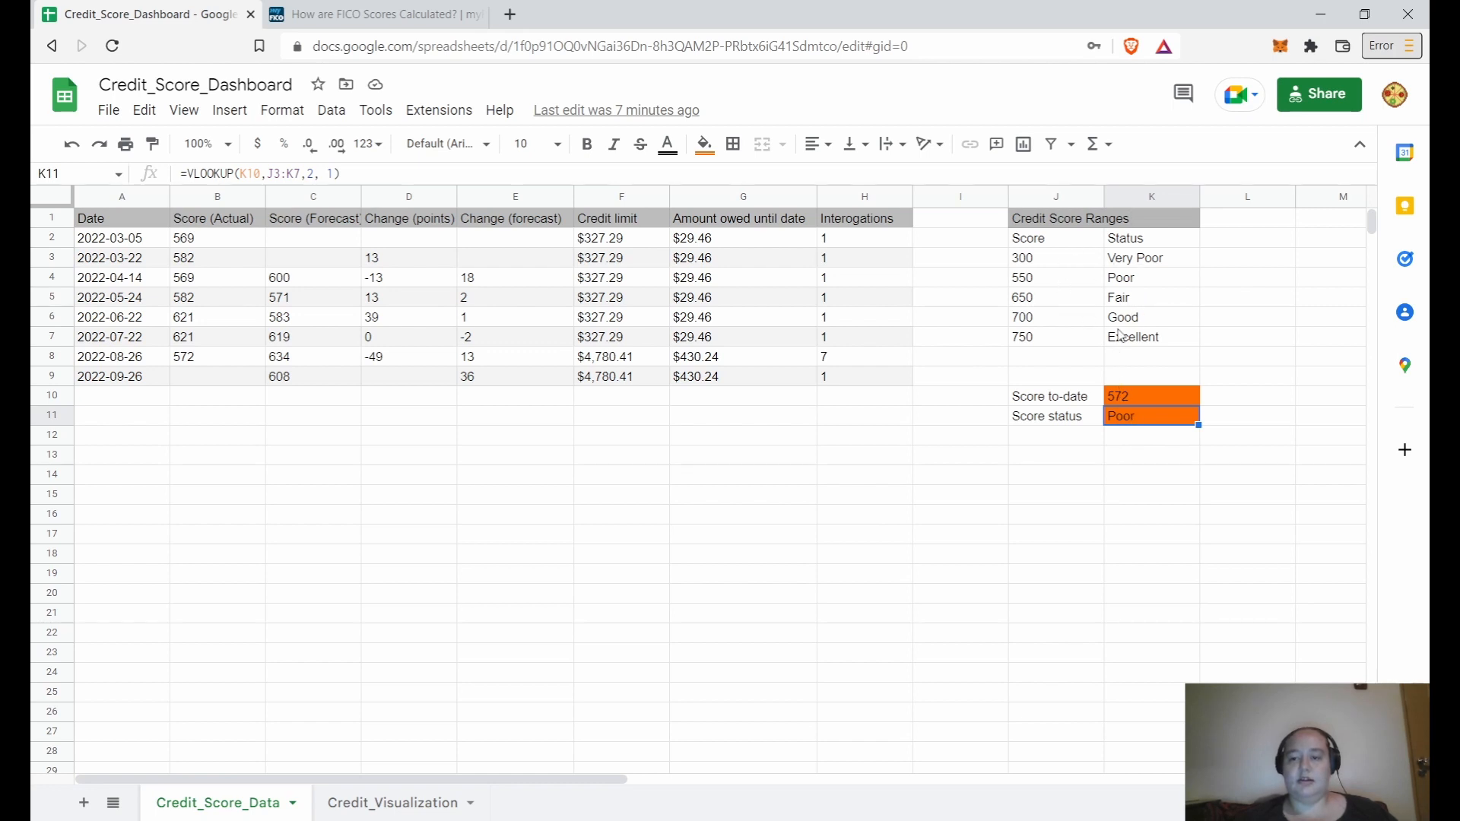
{"action": "left_click", "coordinate": [403, 800]}
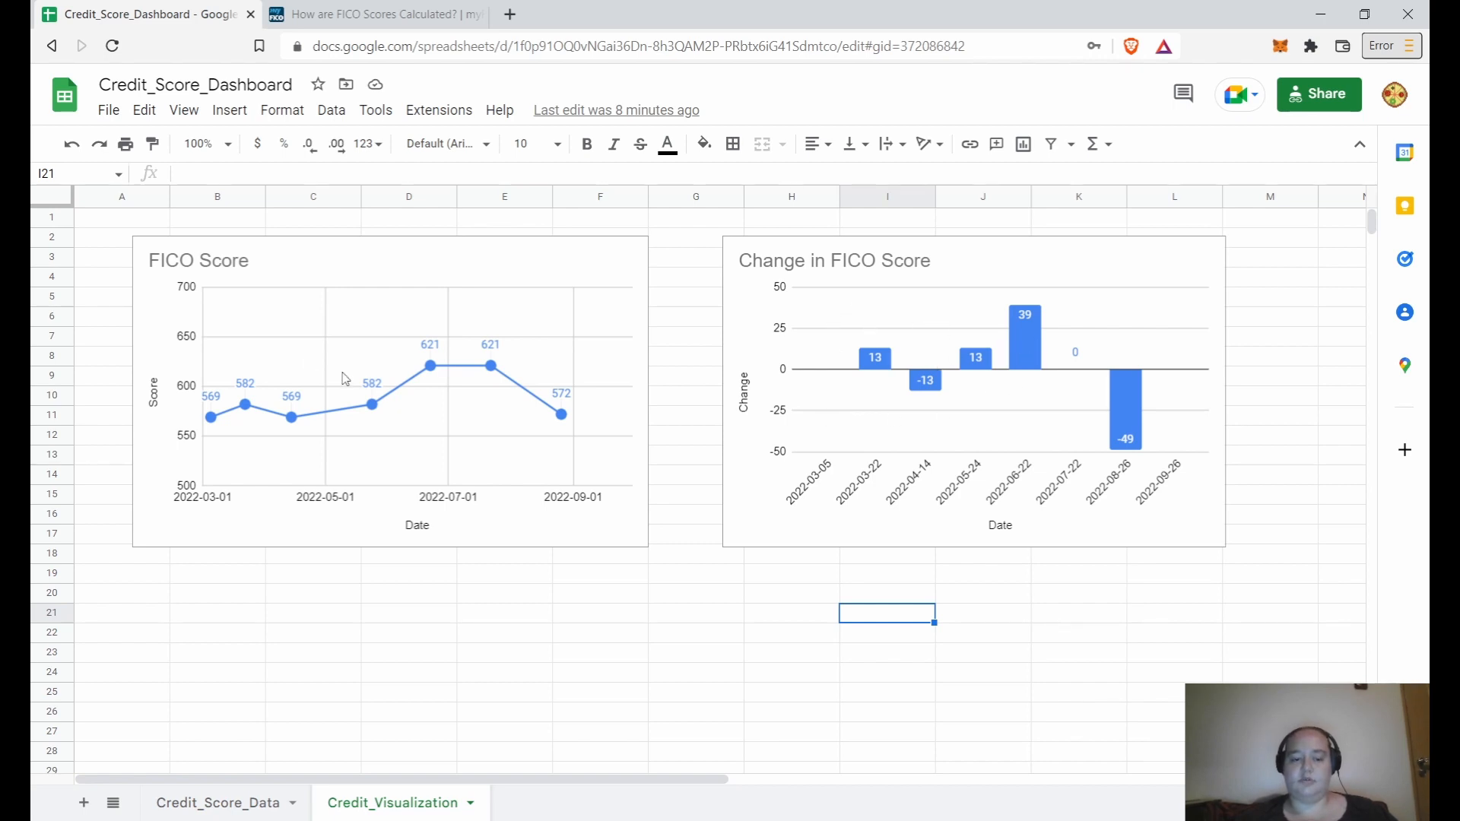
{"action": "left_click", "coordinate": [191, 811]}
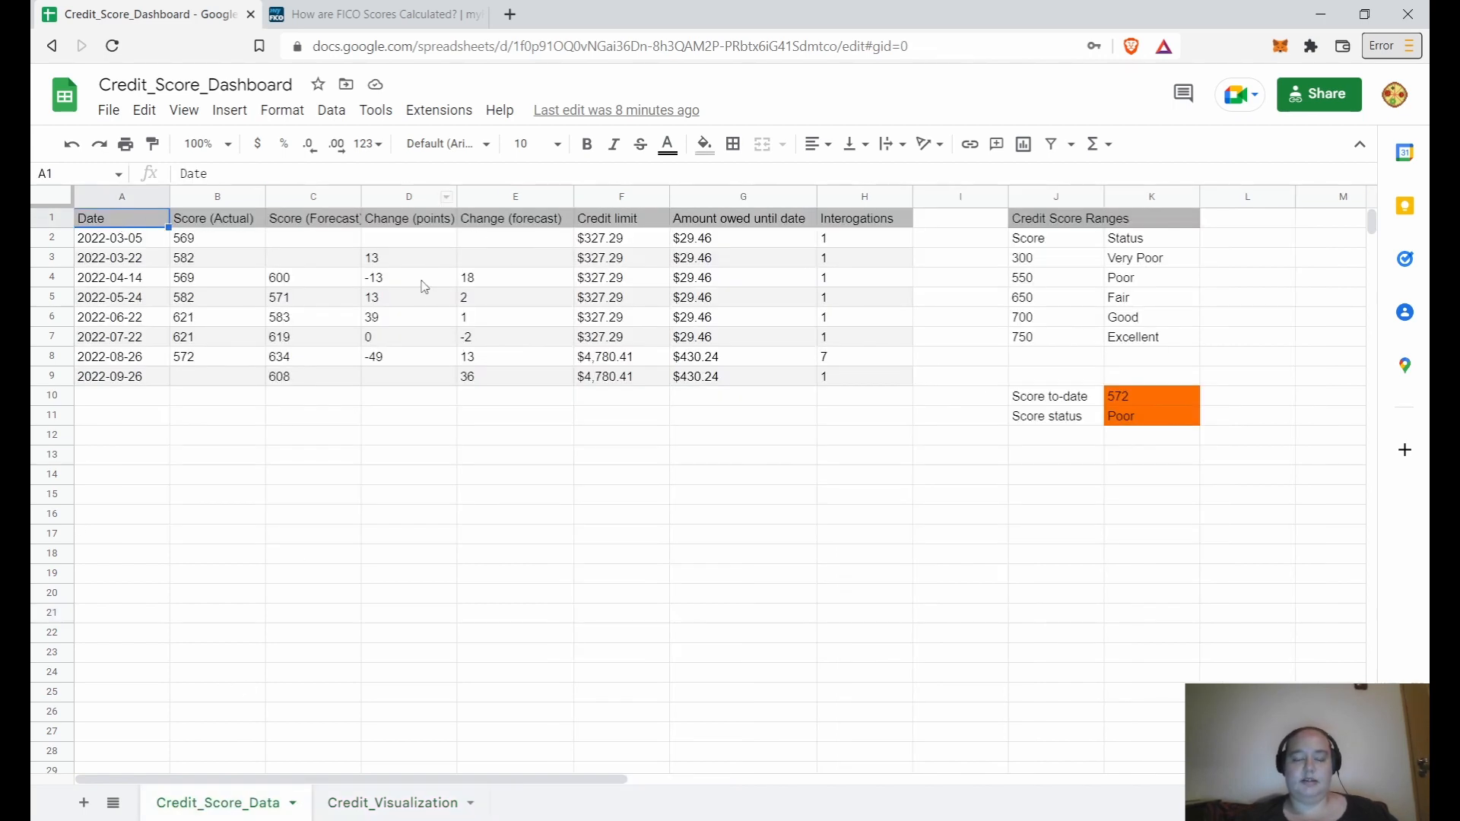
Step: Review the entries in the Date column and the actual scores in B2:B8 of the Credit_Score_Data sheet
{"action": "left_click", "coordinate": [131, 199]}
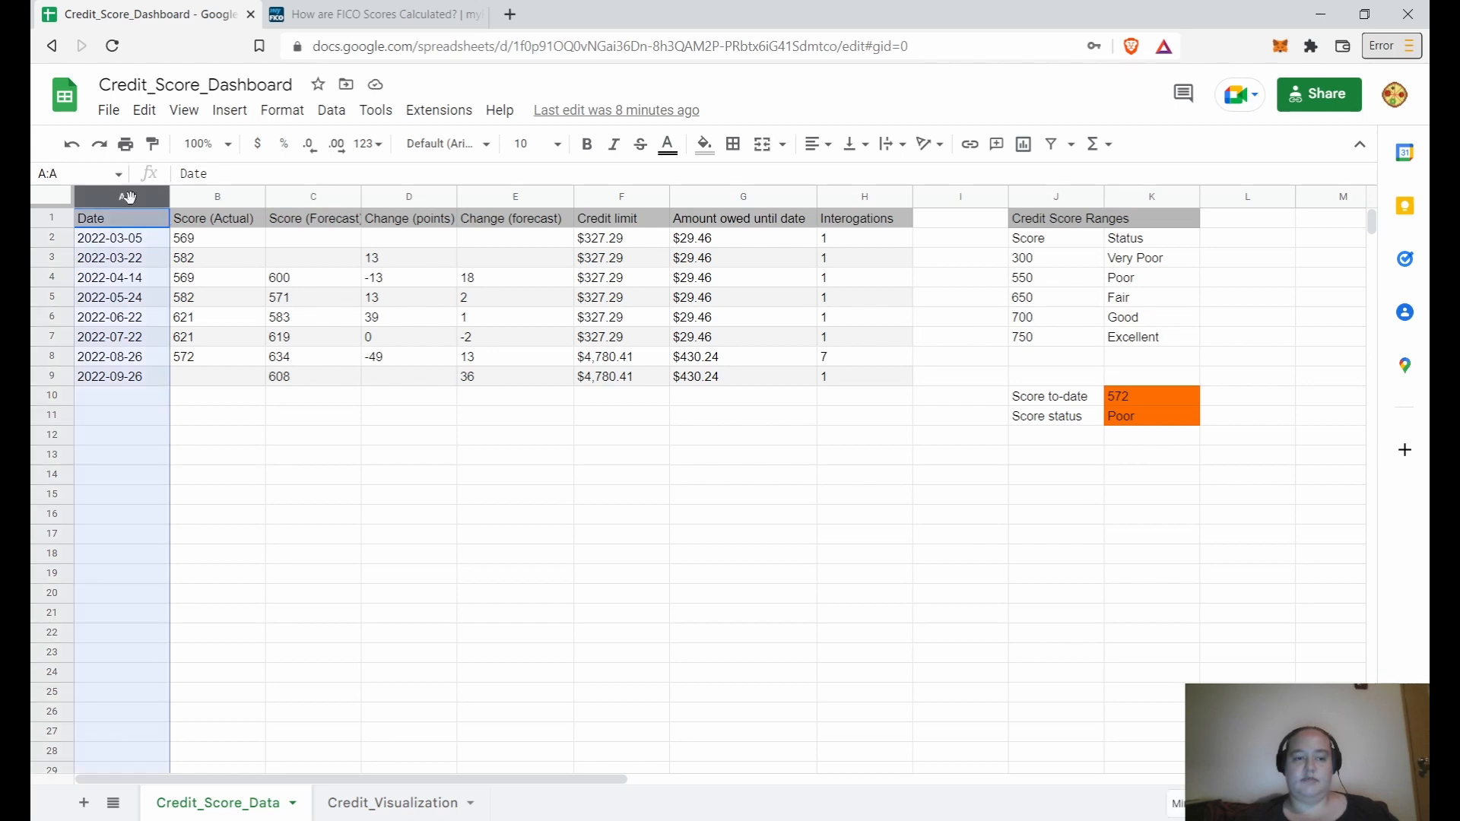
{"action": "left_click", "coordinate": [135, 251]}
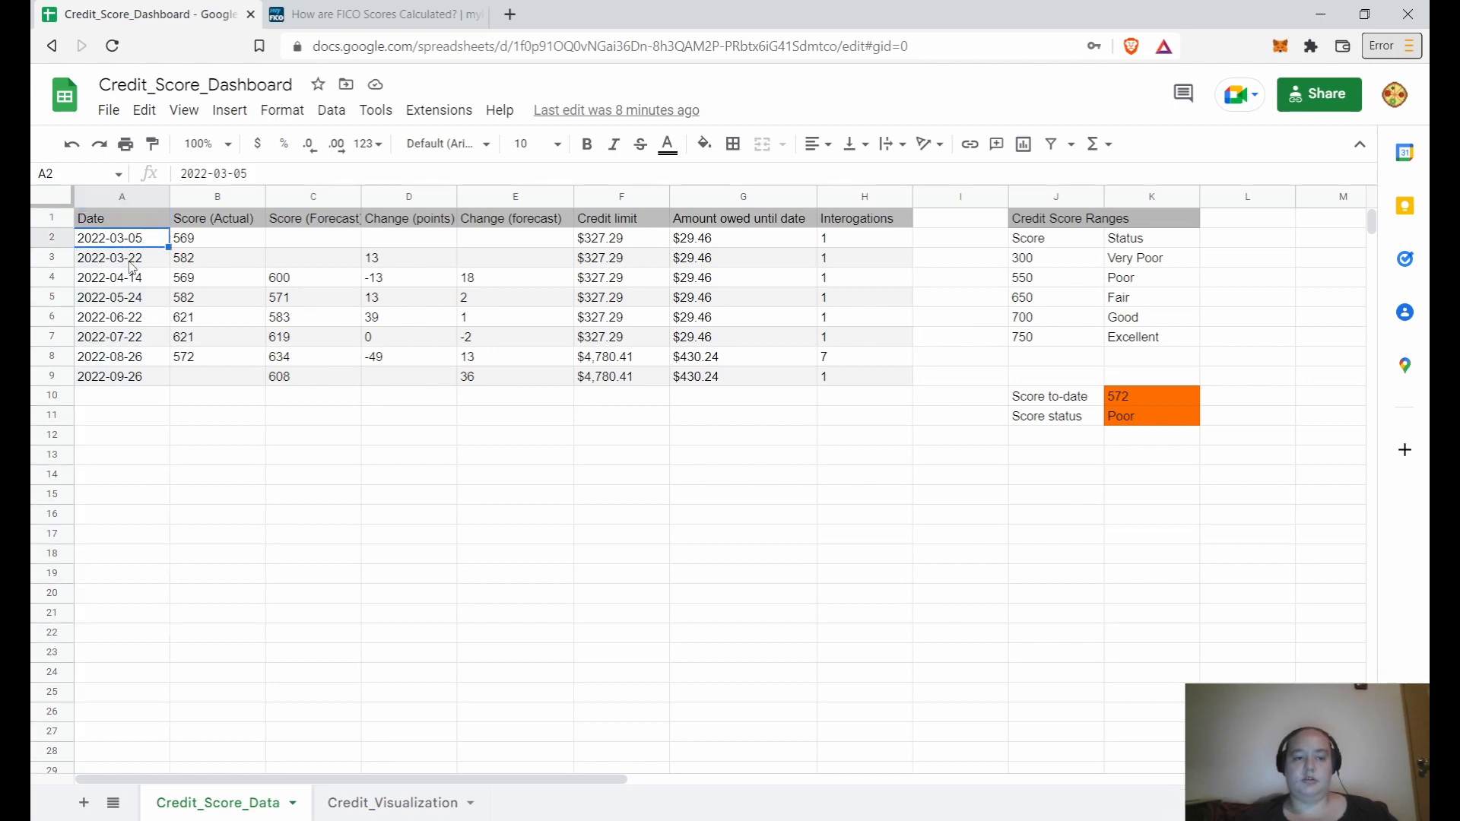
{"action": "left_click", "coordinate": [133, 263]}
{"action": "left_click", "coordinate": [128, 283]}
{"action": "left_click", "coordinate": [127, 303]}
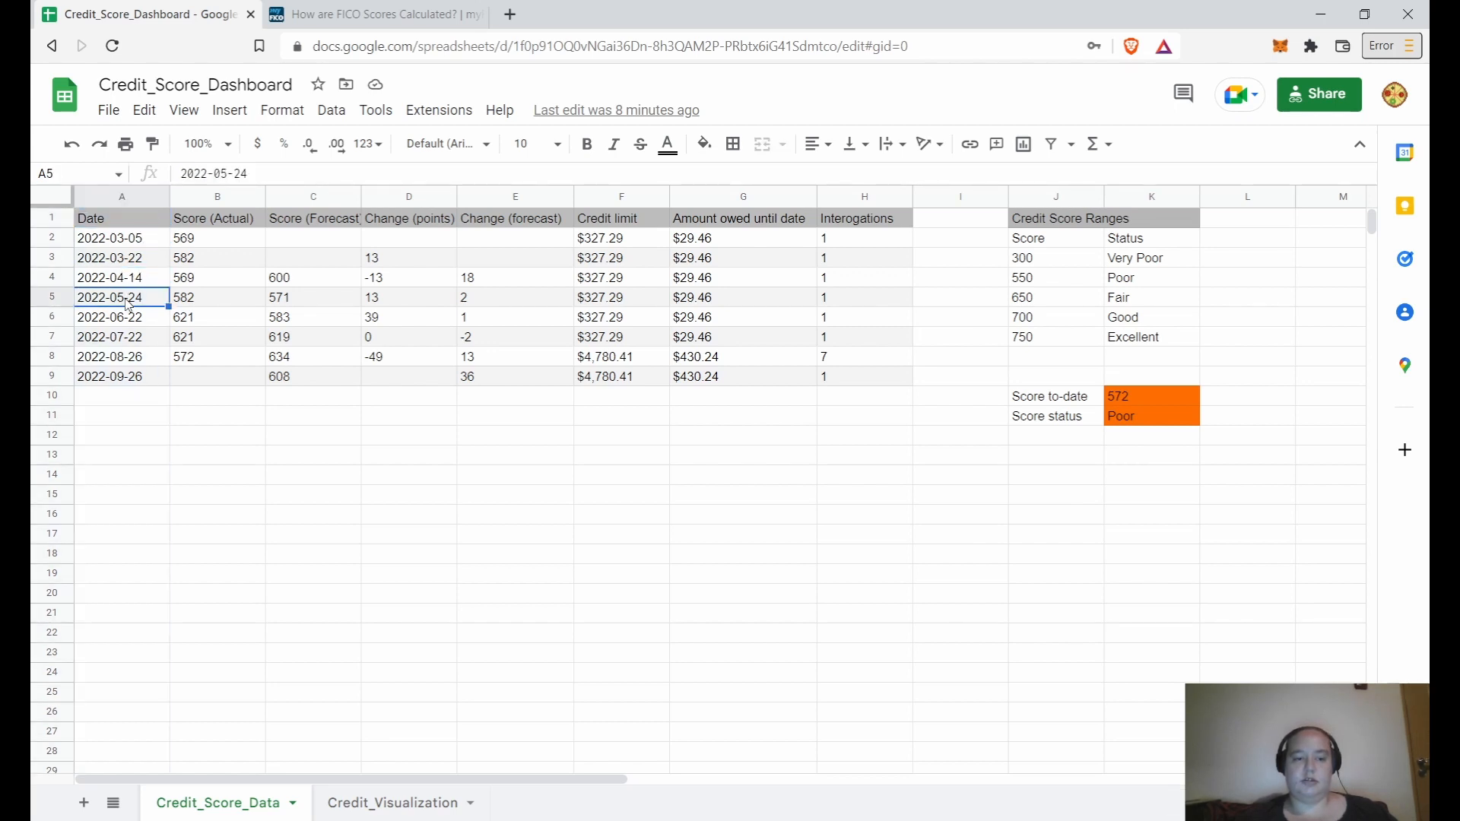
{"action": "left_click", "coordinate": [136, 342]}
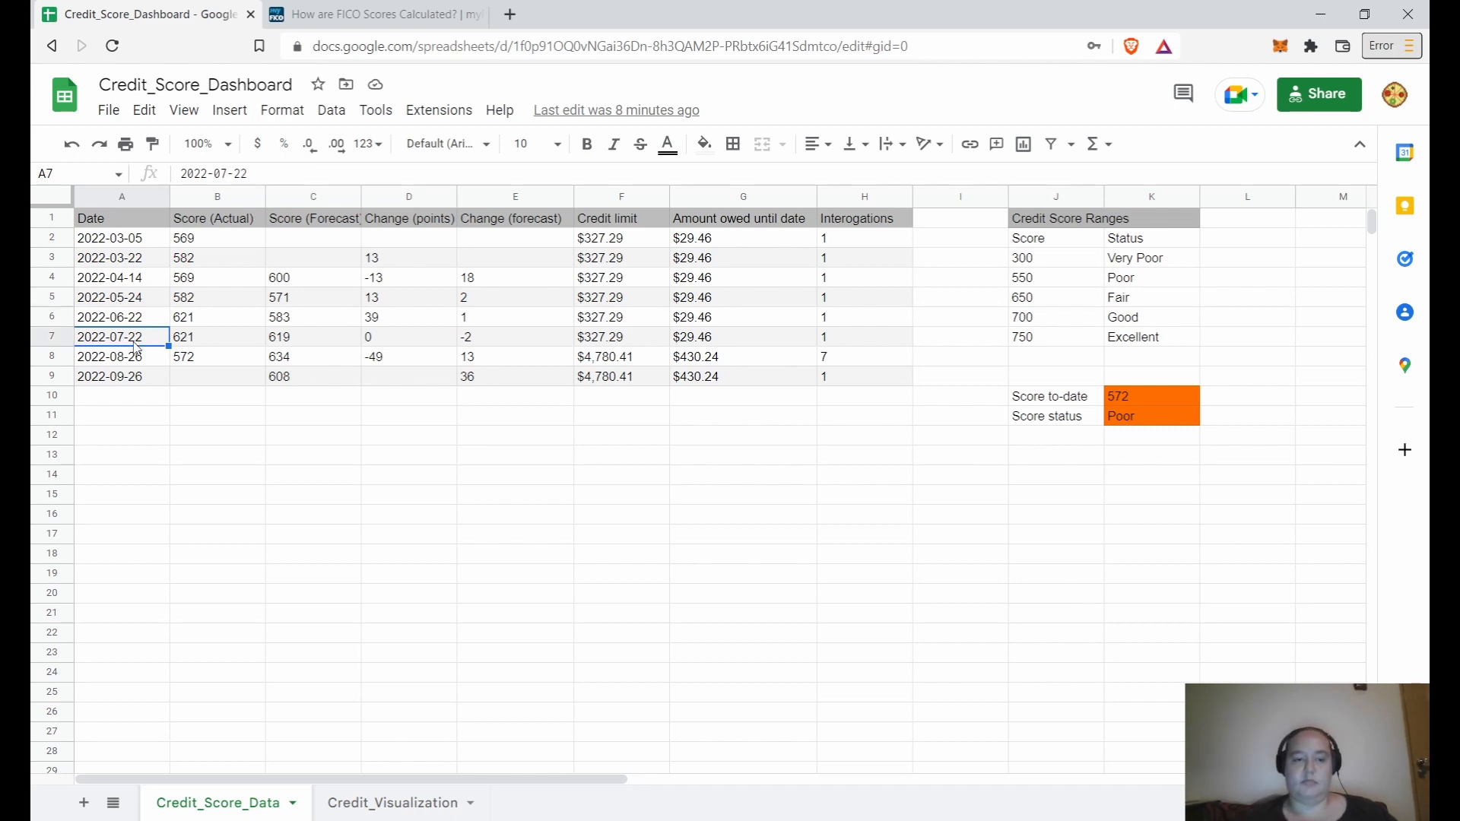
{"action": "left_click", "coordinate": [212, 218]}
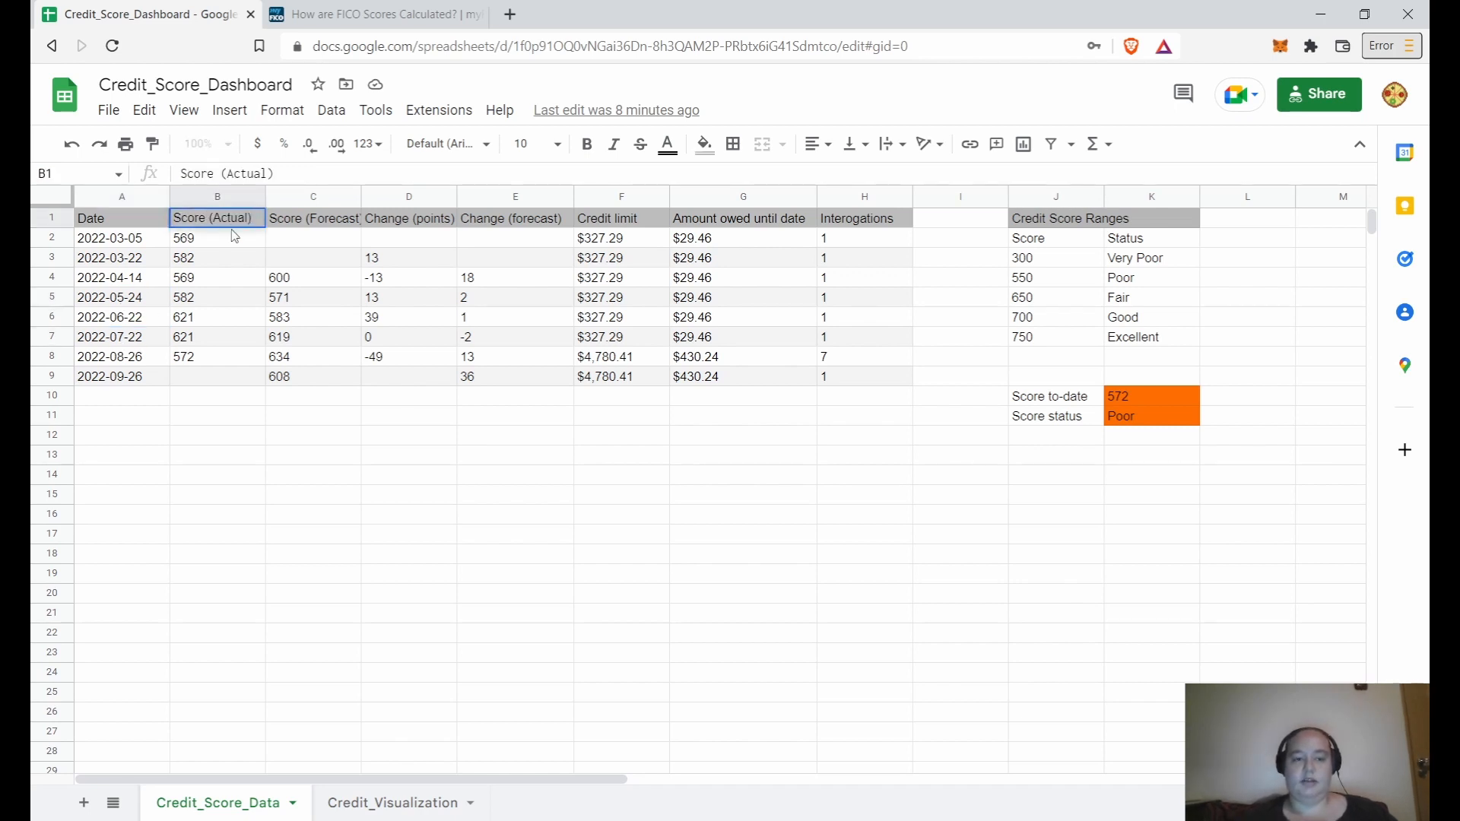
{"action": "left_click_drag", "start_coordinate": [206, 246], "coordinate": [209, 369]}
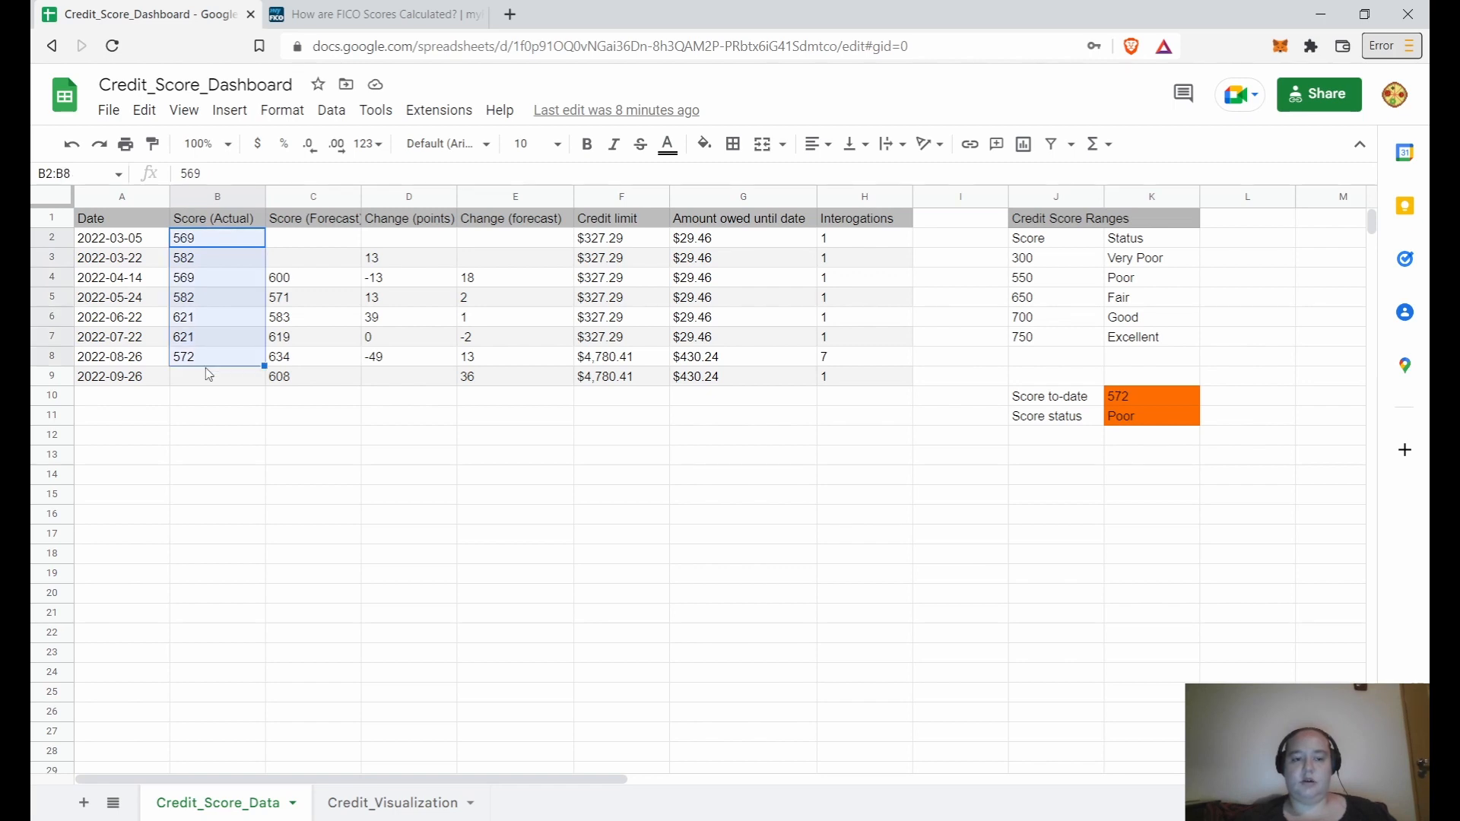
Step: Inspect the Change (points) and Change (forecast) formulas in row 4 and the actual scores they refer to
{"action": "left_click", "coordinate": [313, 222]}
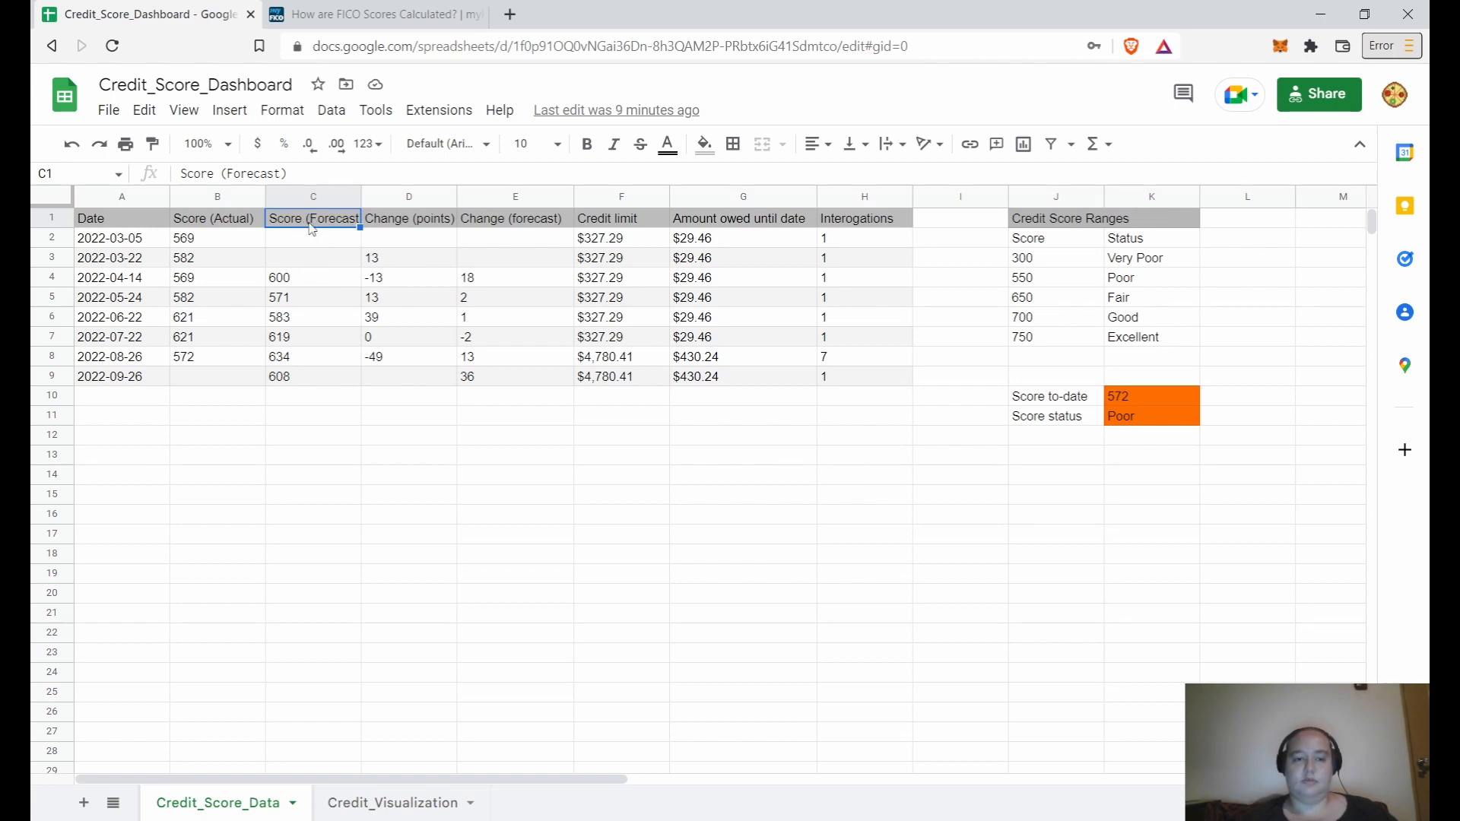
{"action": "left_click", "coordinate": [404, 225]}
{"action": "left_click", "coordinate": [393, 280]}
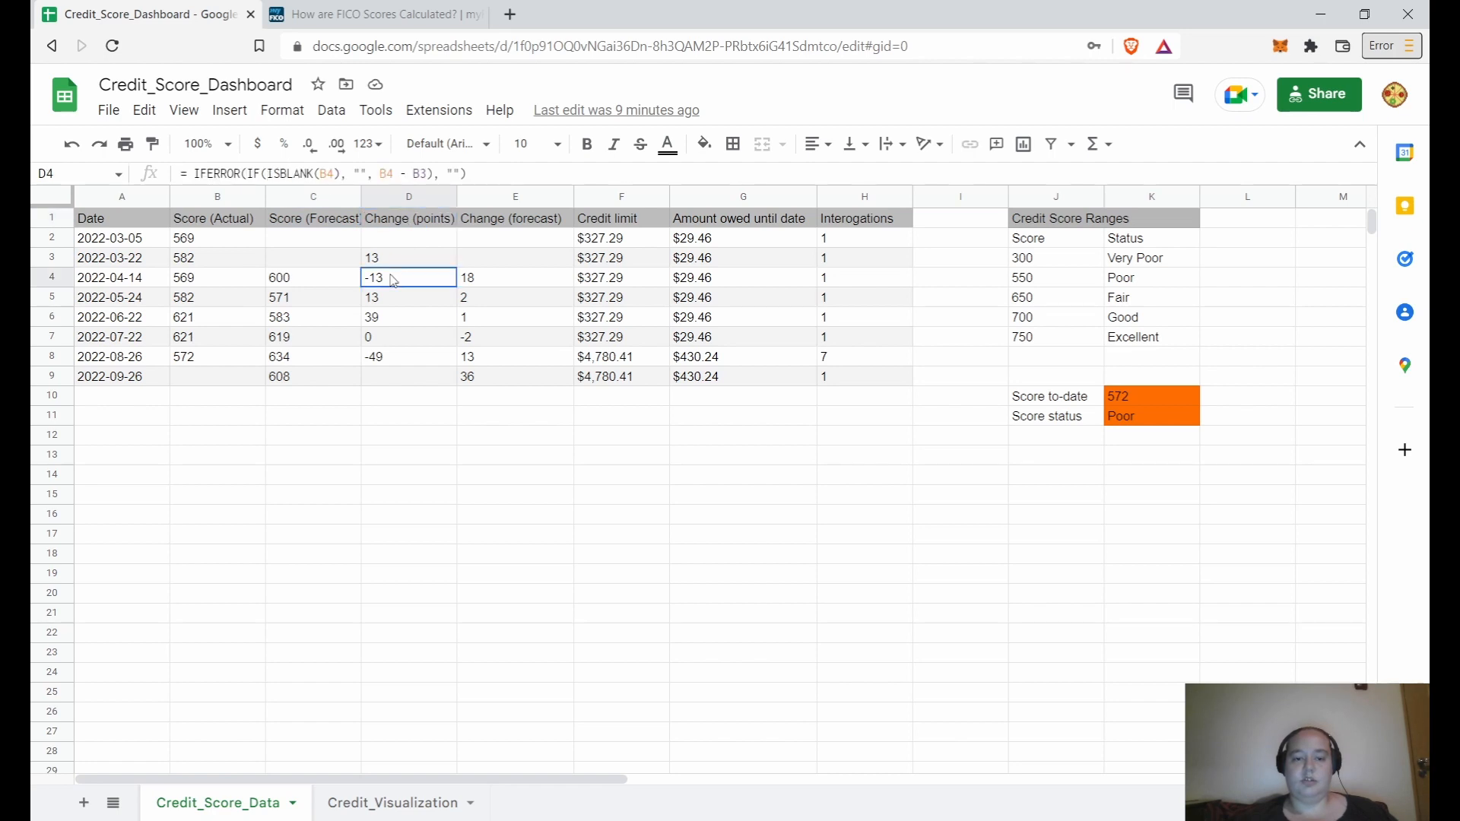
{"action": "left_click", "coordinate": [202, 283]}
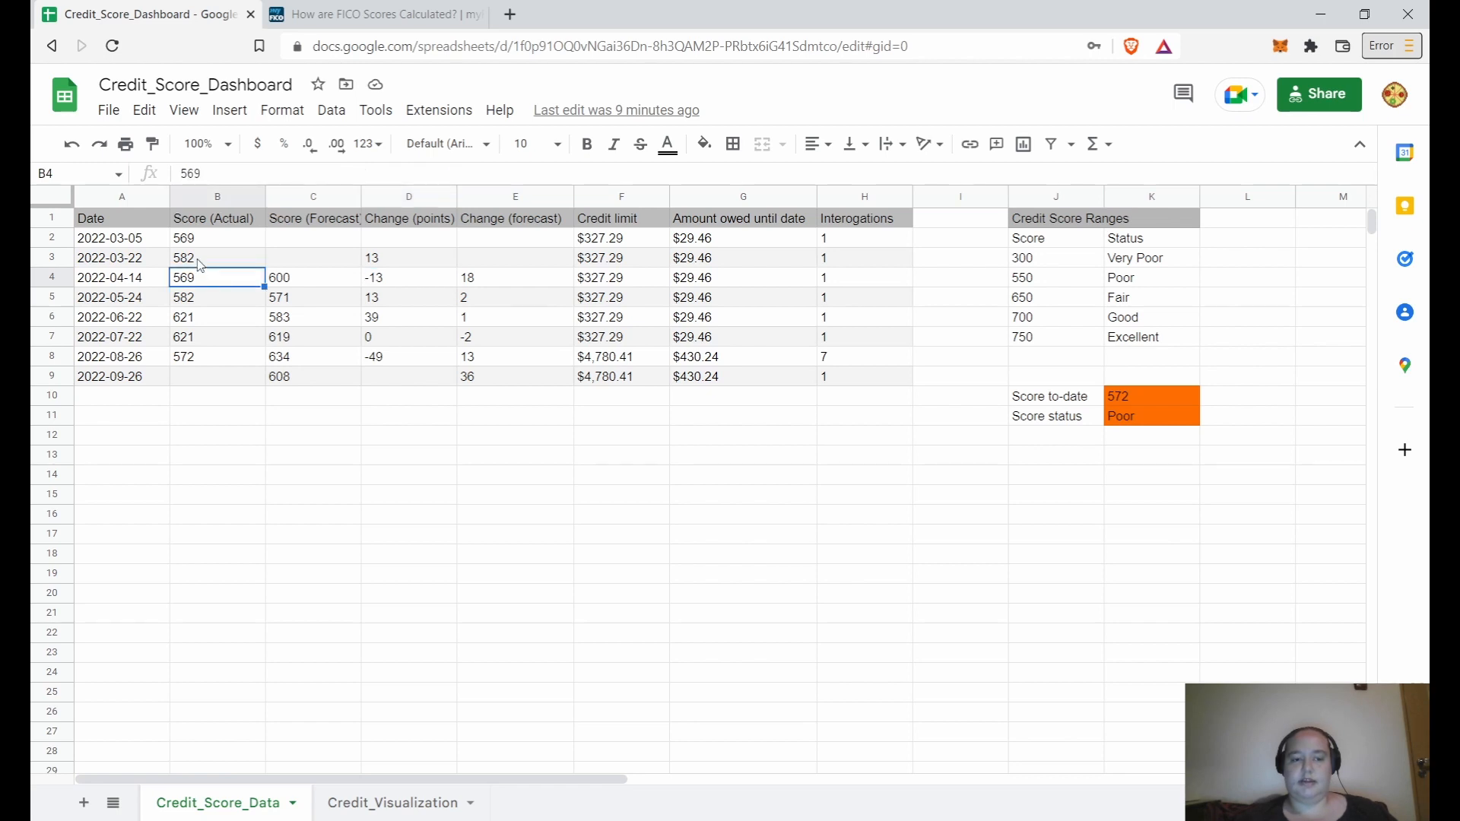
{"action": "left_click", "coordinate": [201, 262]}
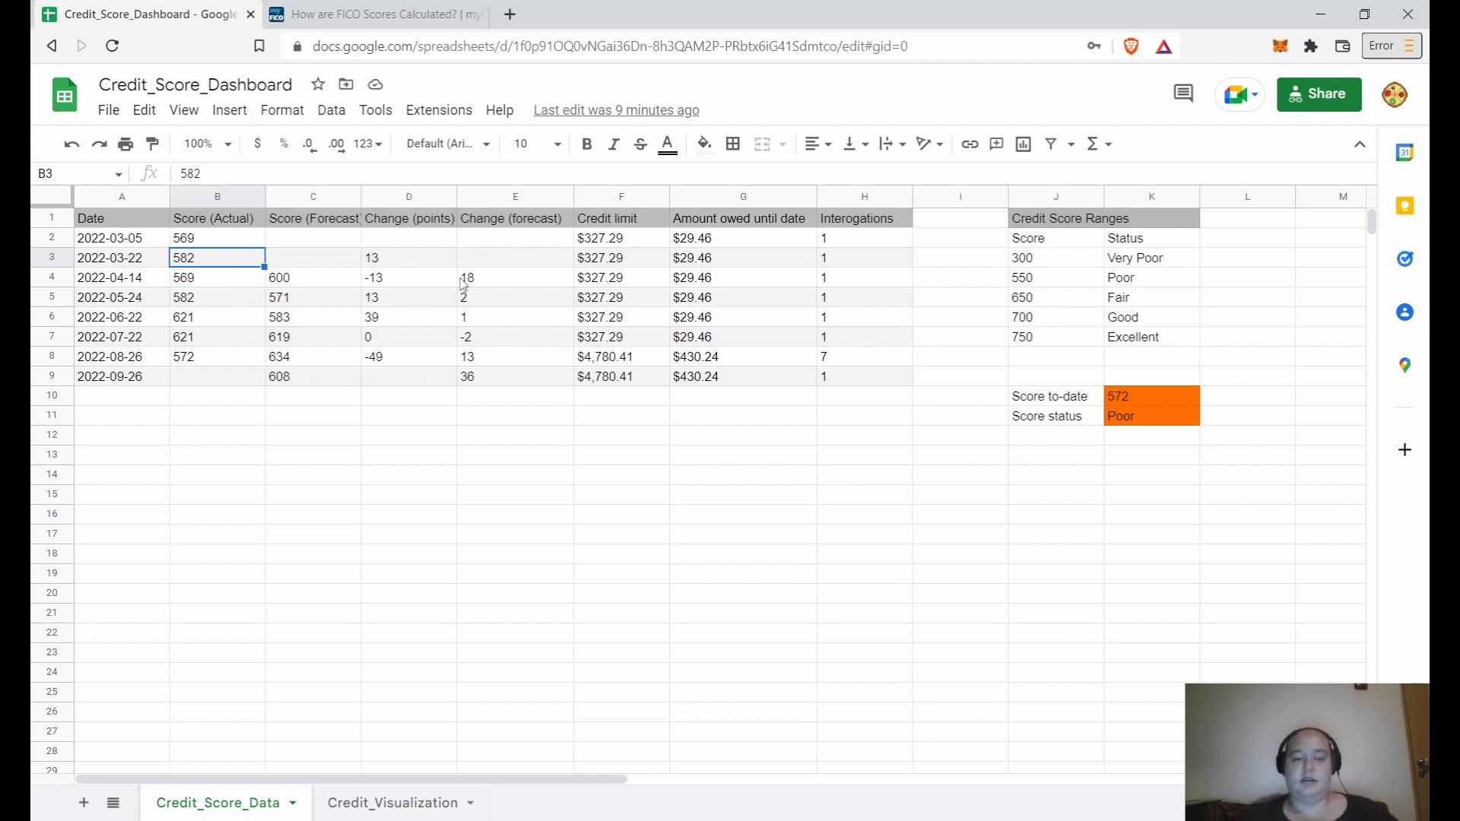
{"action": "left_click", "coordinate": [493, 283]}
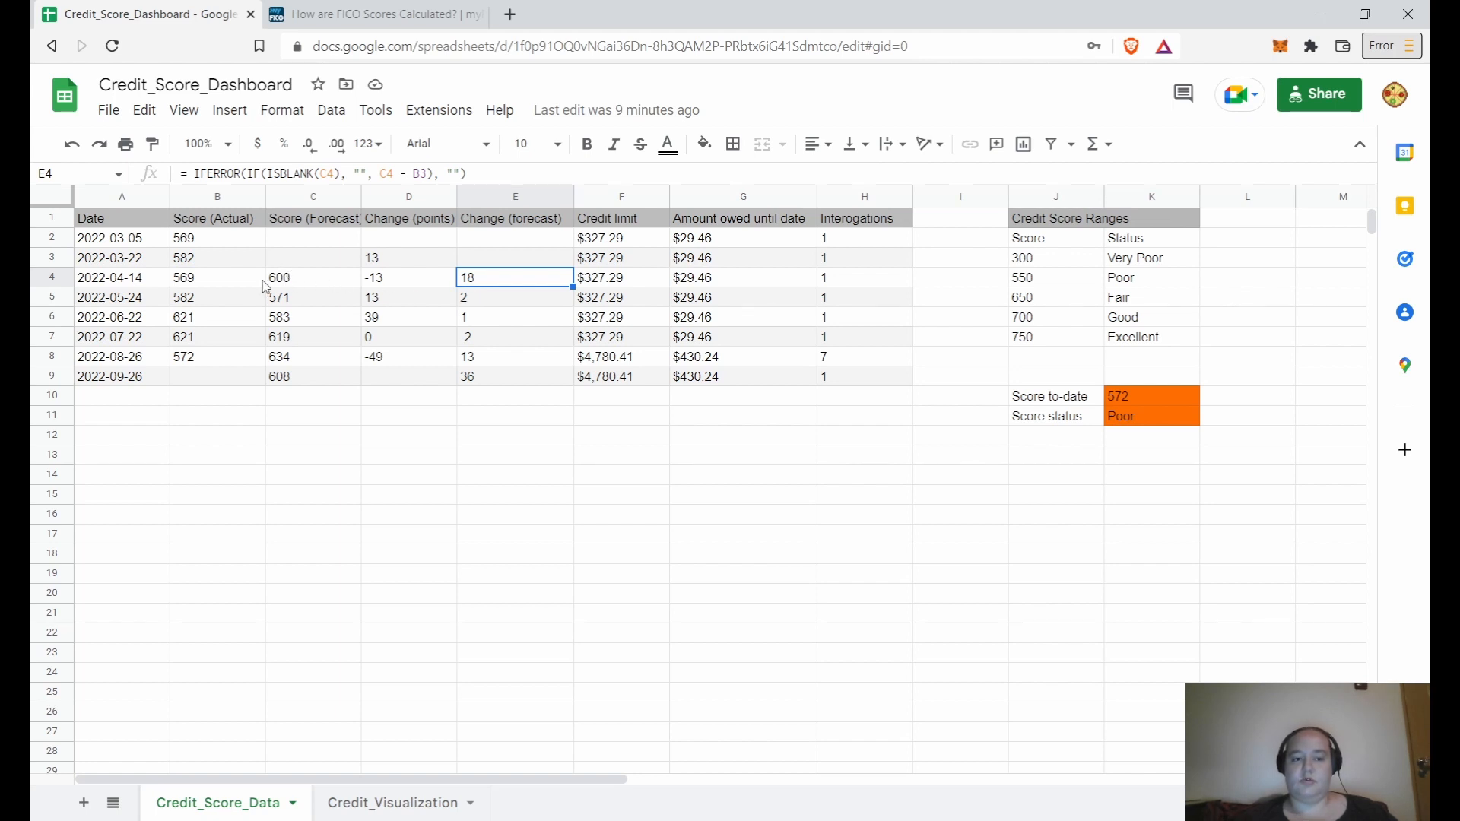
{"action": "left_click", "coordinate": [215, 266]}
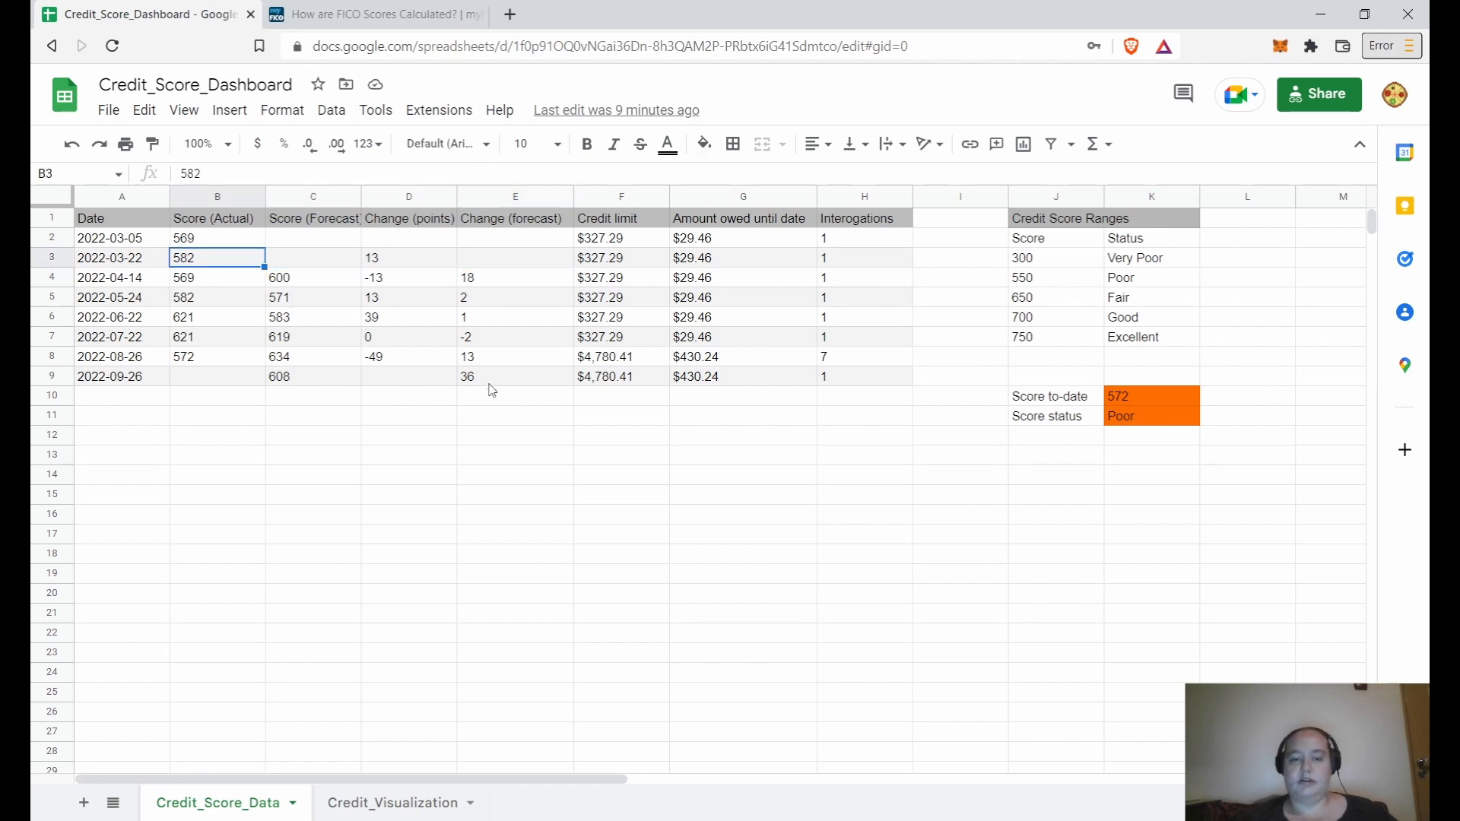
Step: Inspect the date, score forecast and forecast change formulas in row 9
{"action": "left_click", "coordinate": [52, 380]}
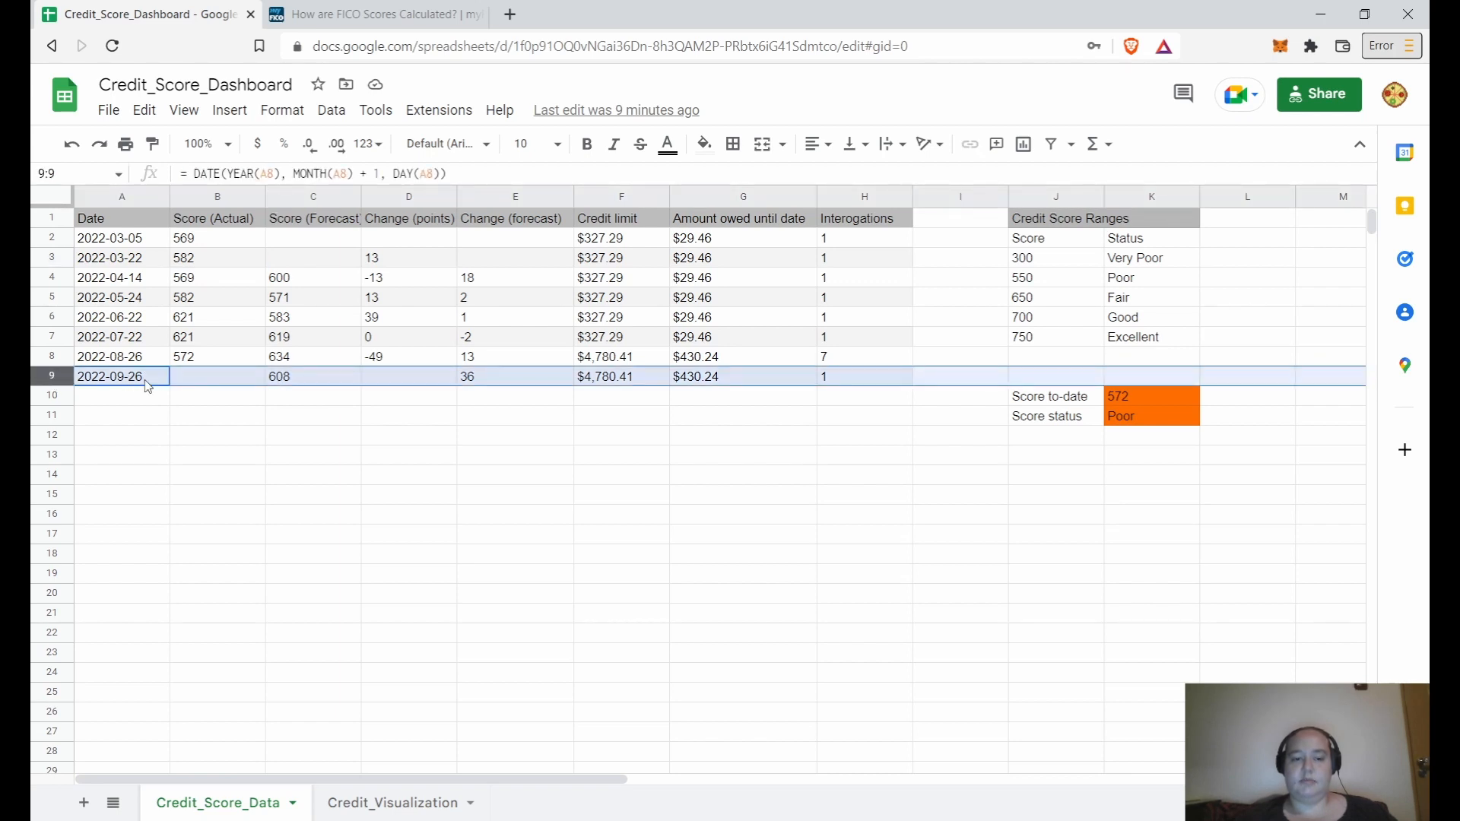
{"action": "left_click", "coordinate": [290, 382]}
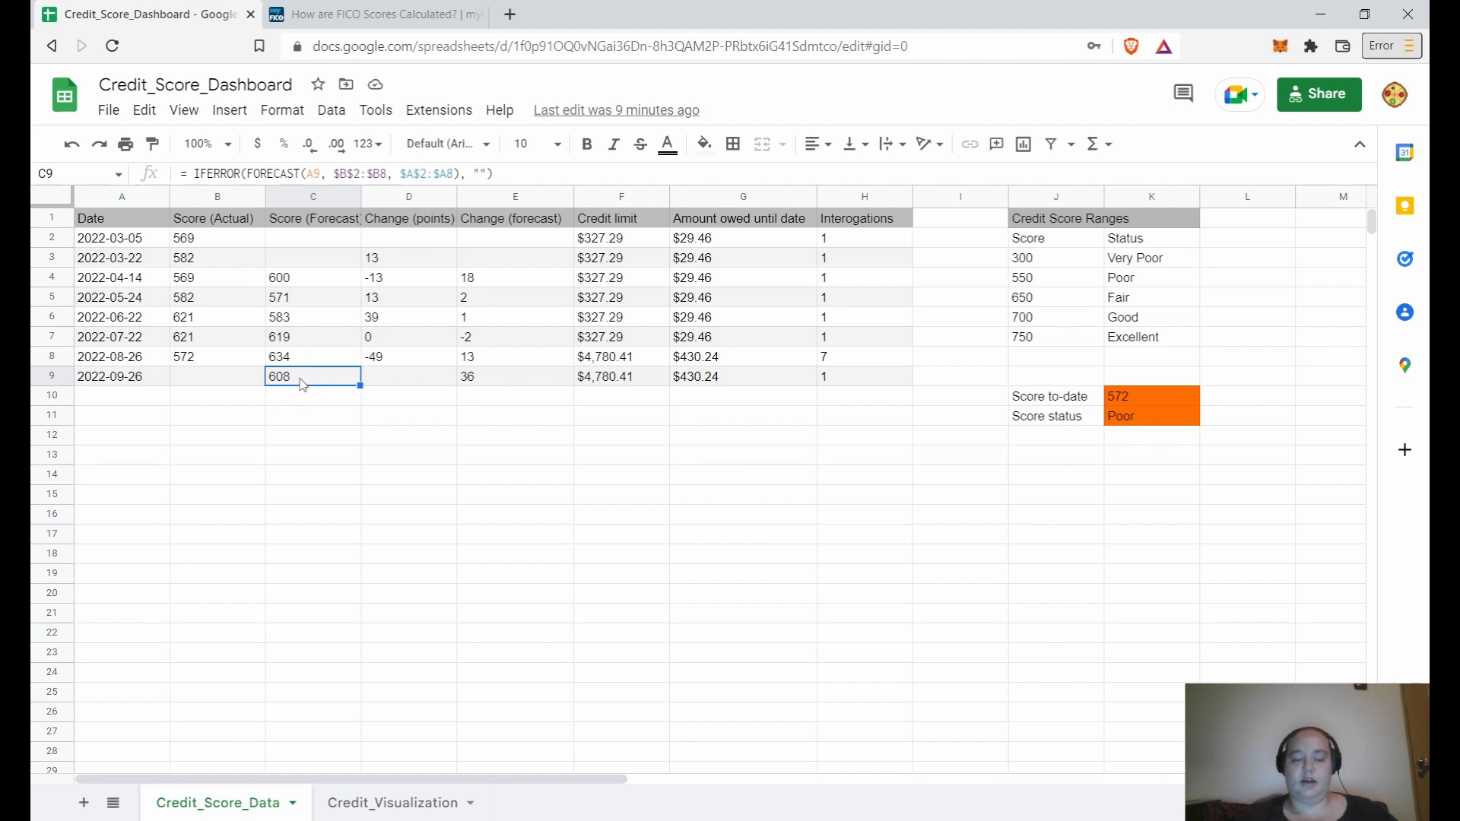
{"action": "left_click", "coordinate": [493, 383]}
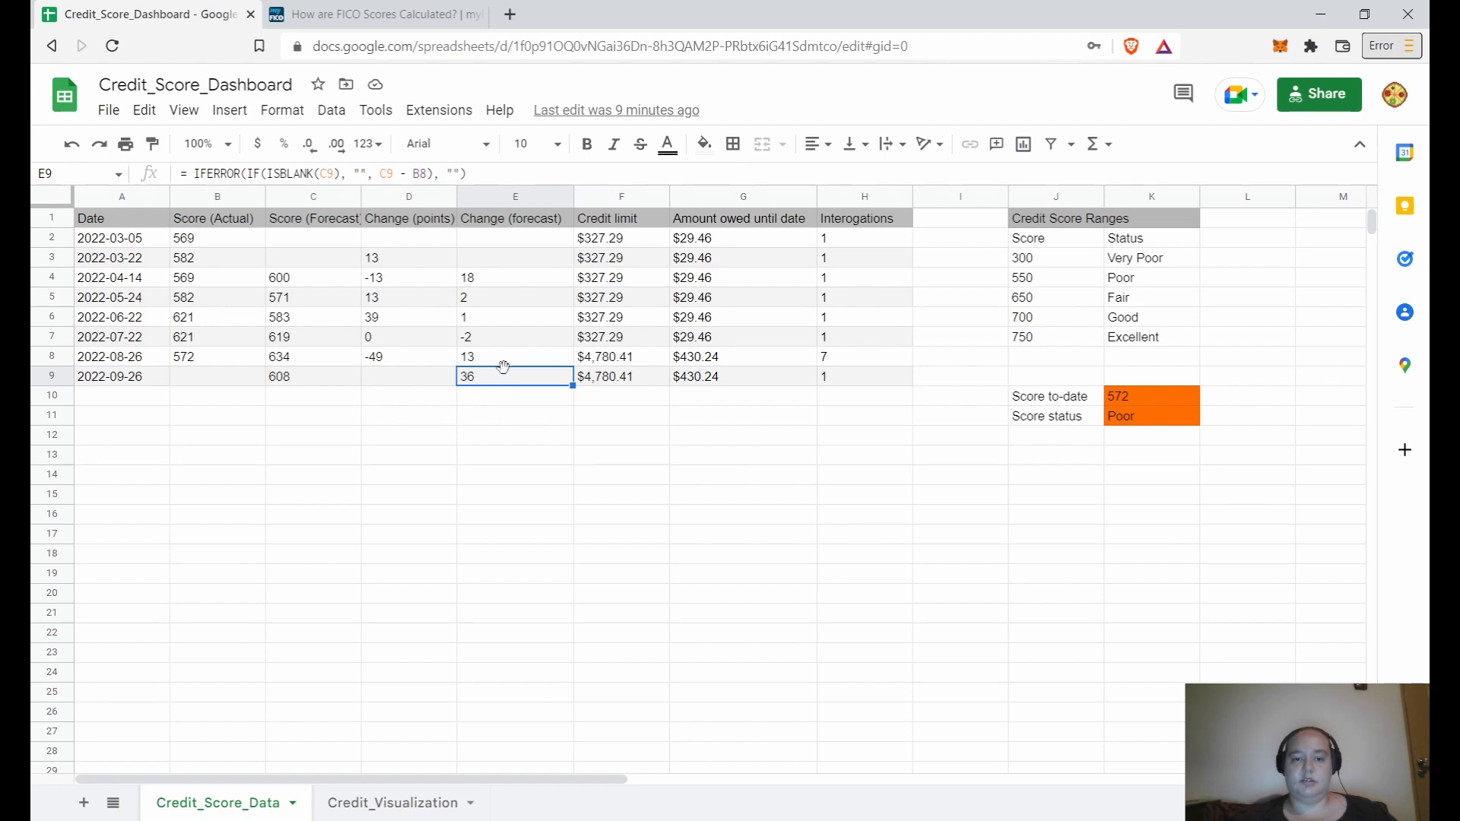
Step: Compare the score forecast formula in C9 and the actual score in B8 with the Change (forecast) formula in E9
{"action": "left_click", "coordinate": [283, 381]}
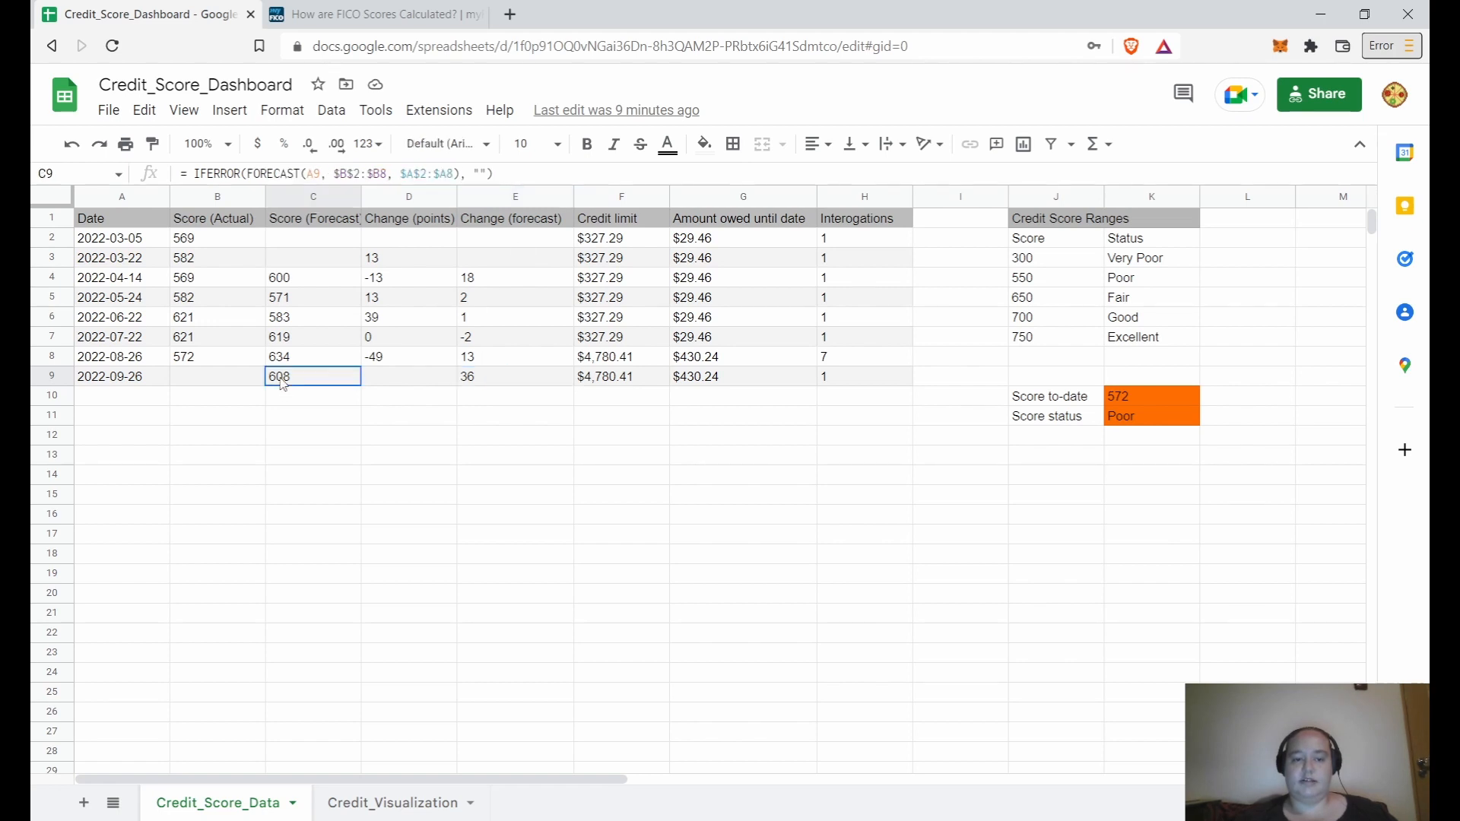
{"action": "left_click", "coordinate": [226, 359]}
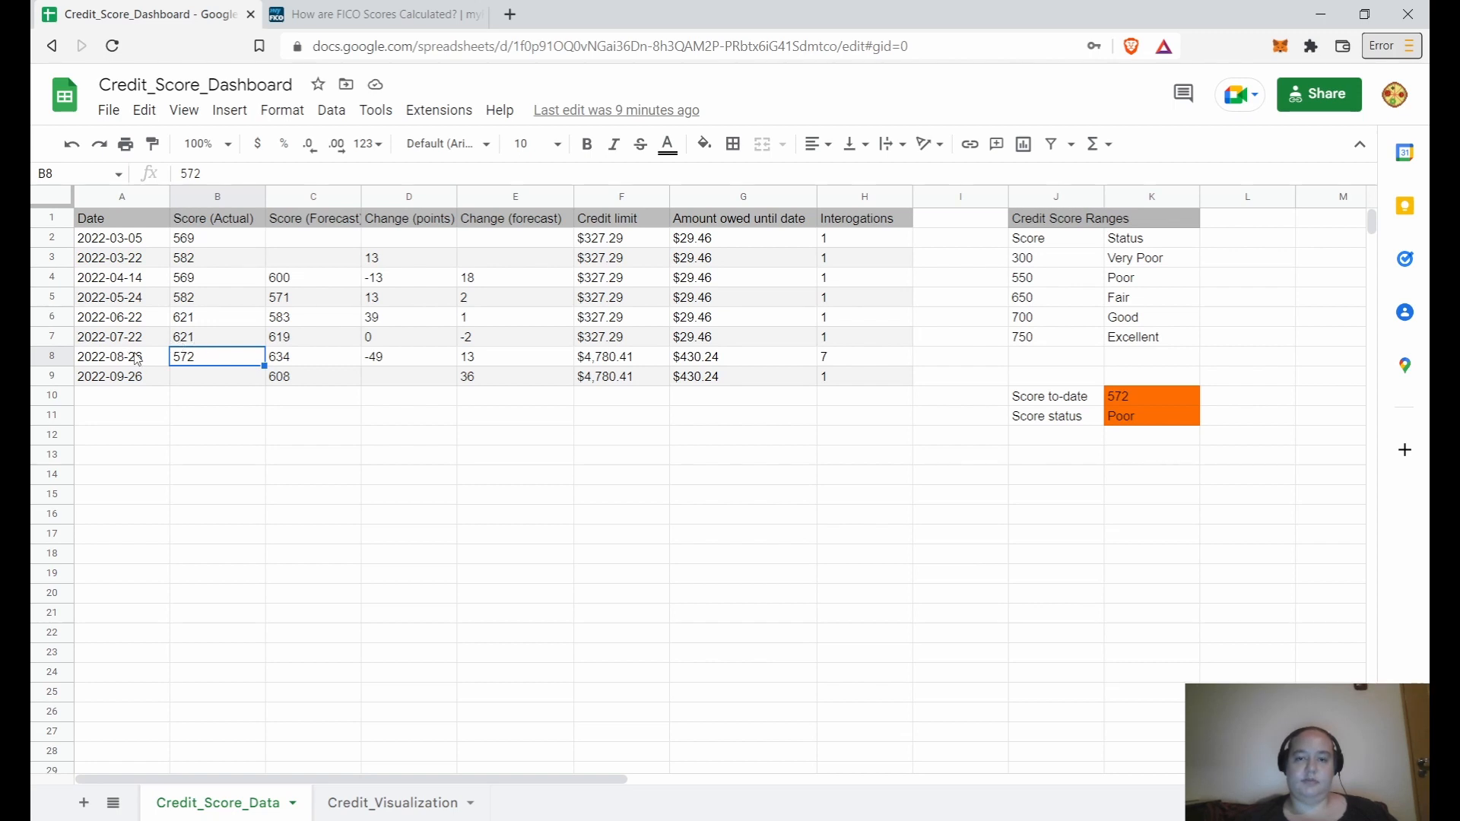
{"action": "left_click", "coordinate": [497, 377]}
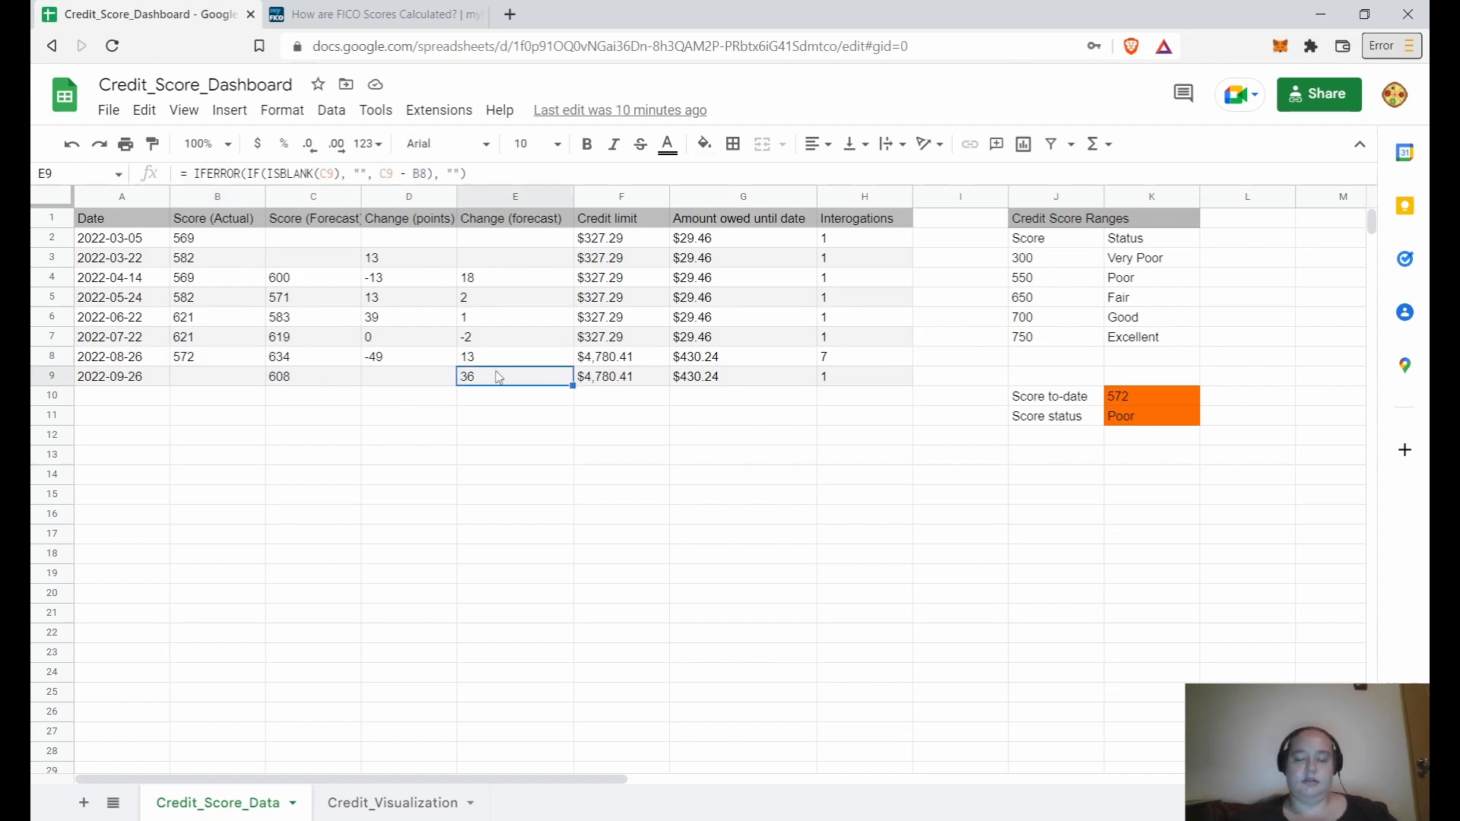
Step: Review the Credit limit column and its entries in F2 through F5
{"action": "left_click", "coordinate": [631, 197]}
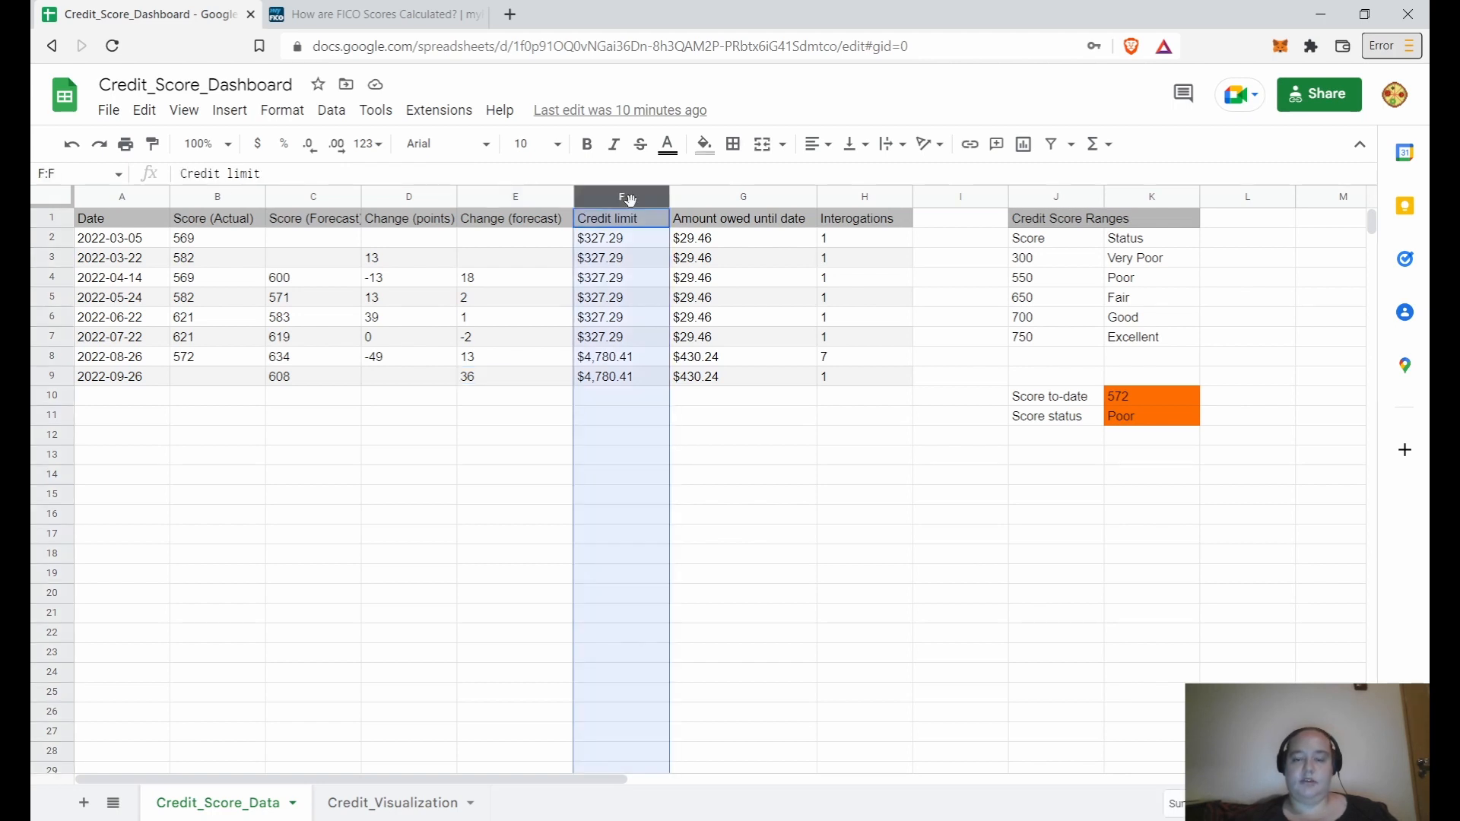
{"action": "left_click", "coordinate": [616, 245]}
{"action": "key", "text": "Down"}
{"action": "key", "text": "Down"}
{"action": "key", "text": "Down"}
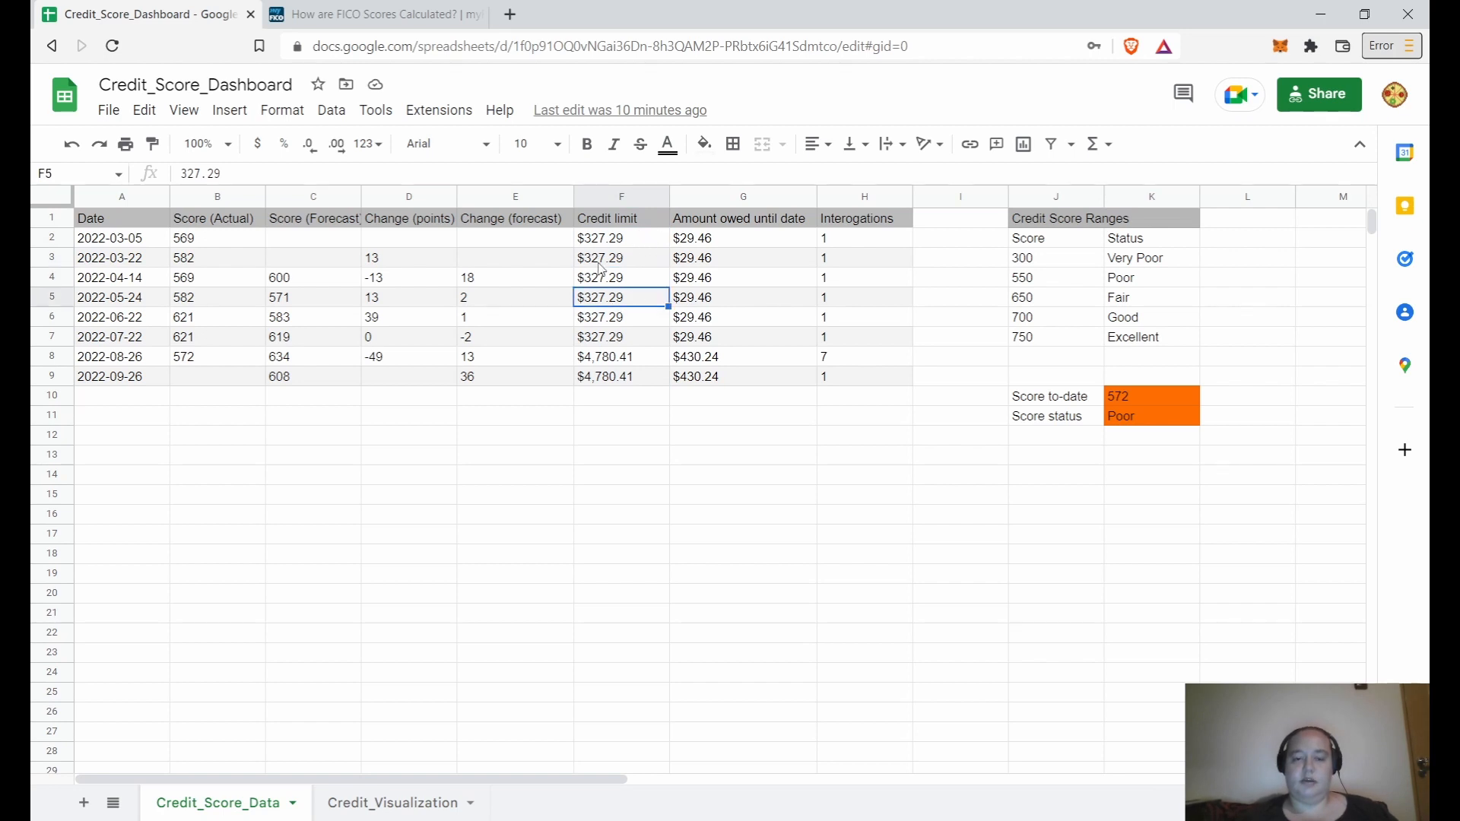
Step: Inspect the Amount owed until date formulas in rows 2, 3, 4, 5 and 8 and the credit limit in F2
{"action": "left_click", "coordinate": [715, 243]}
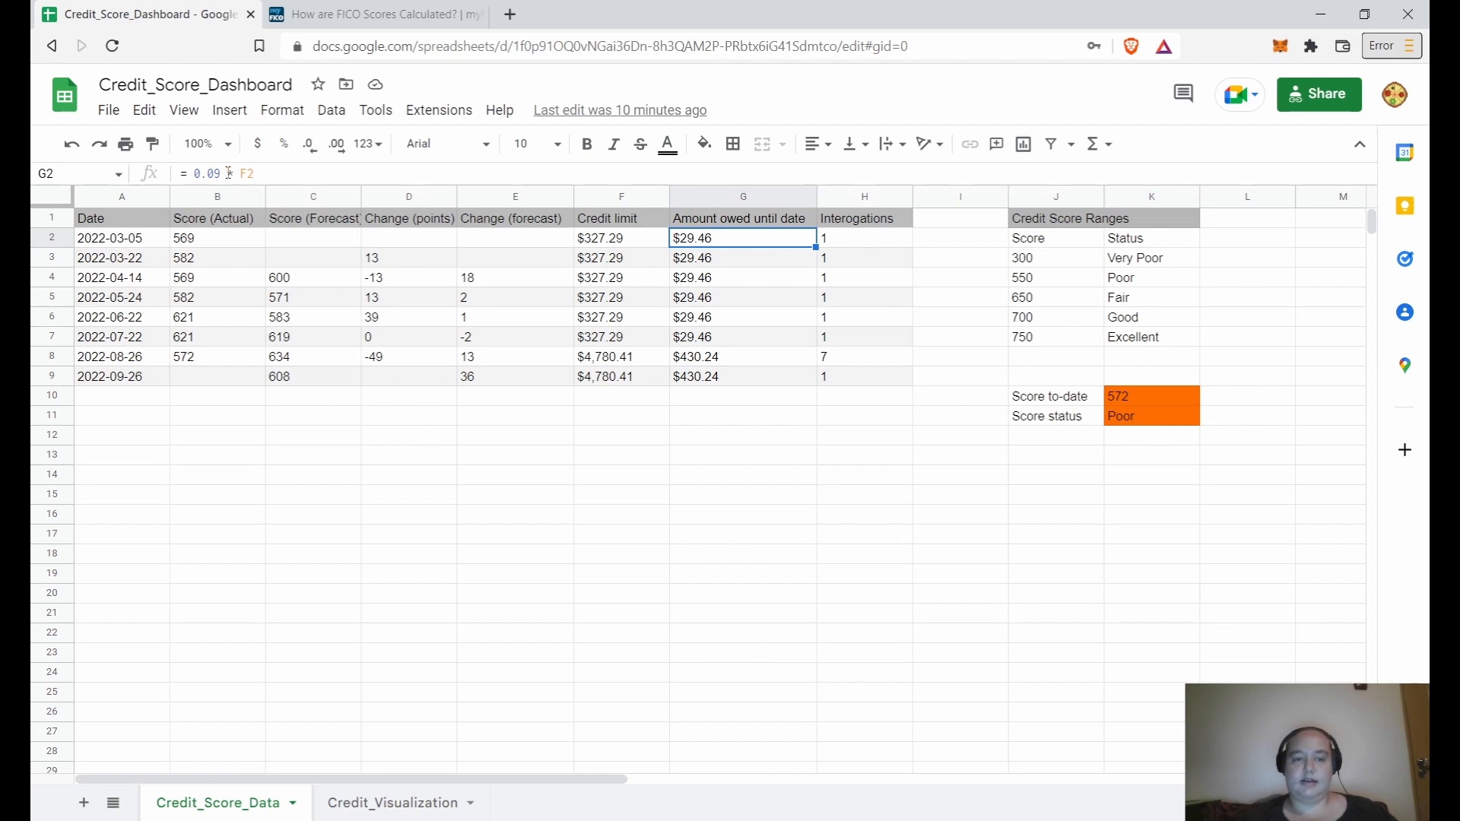
{"action": "left_click", "coordinate": [622, 239]}
{"action": "left_click", "coordinate": [694, 239]}
{"action": "left_click", "coordinate": [691, 357]}
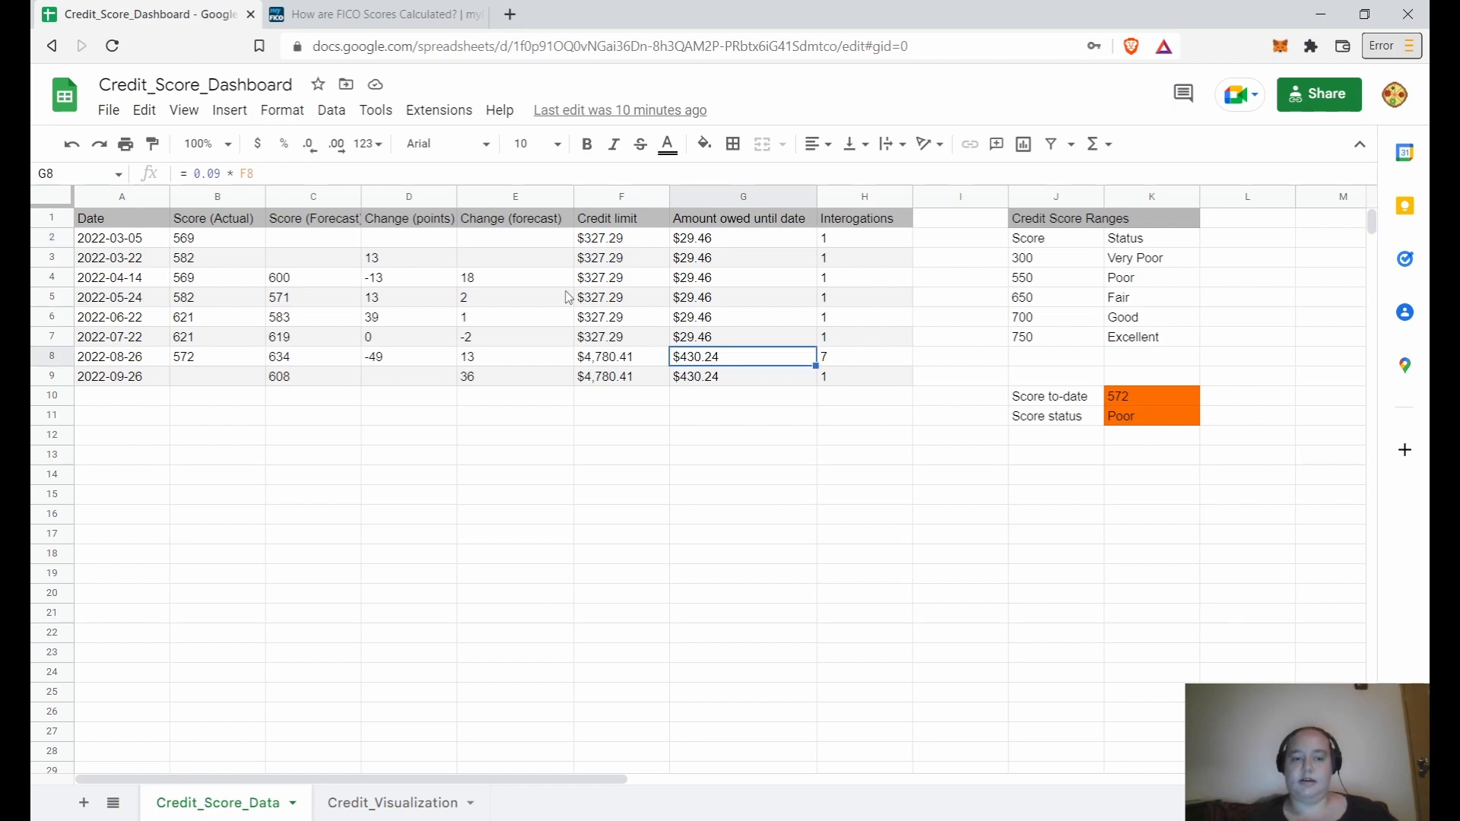
{"action": "left_click", "coordinate": [711, 277]}
{"action": "left_click", "coordinate": [695, 264]}
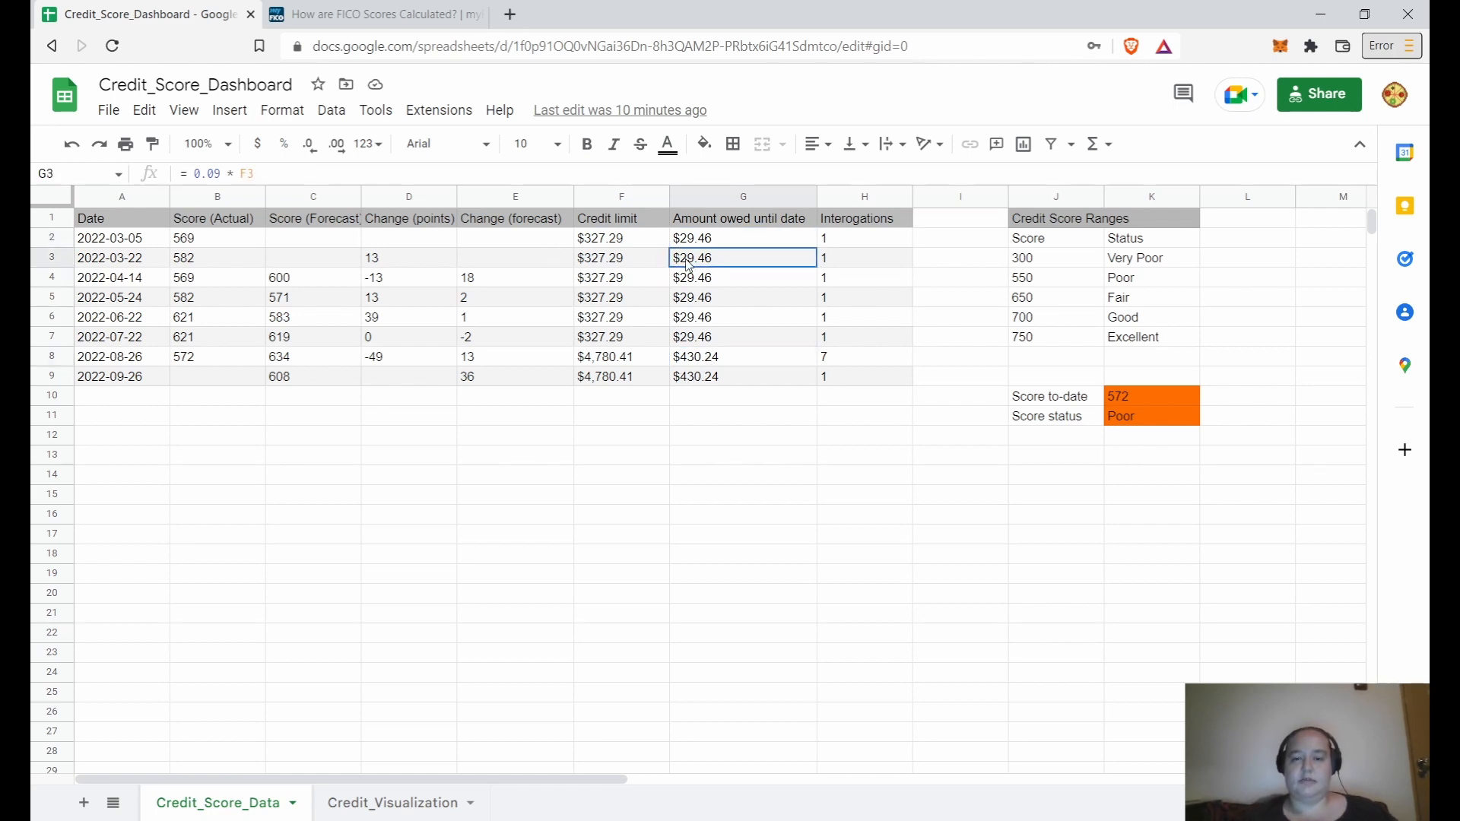
{"action": "left_click", "coordinate": [703, 301]}
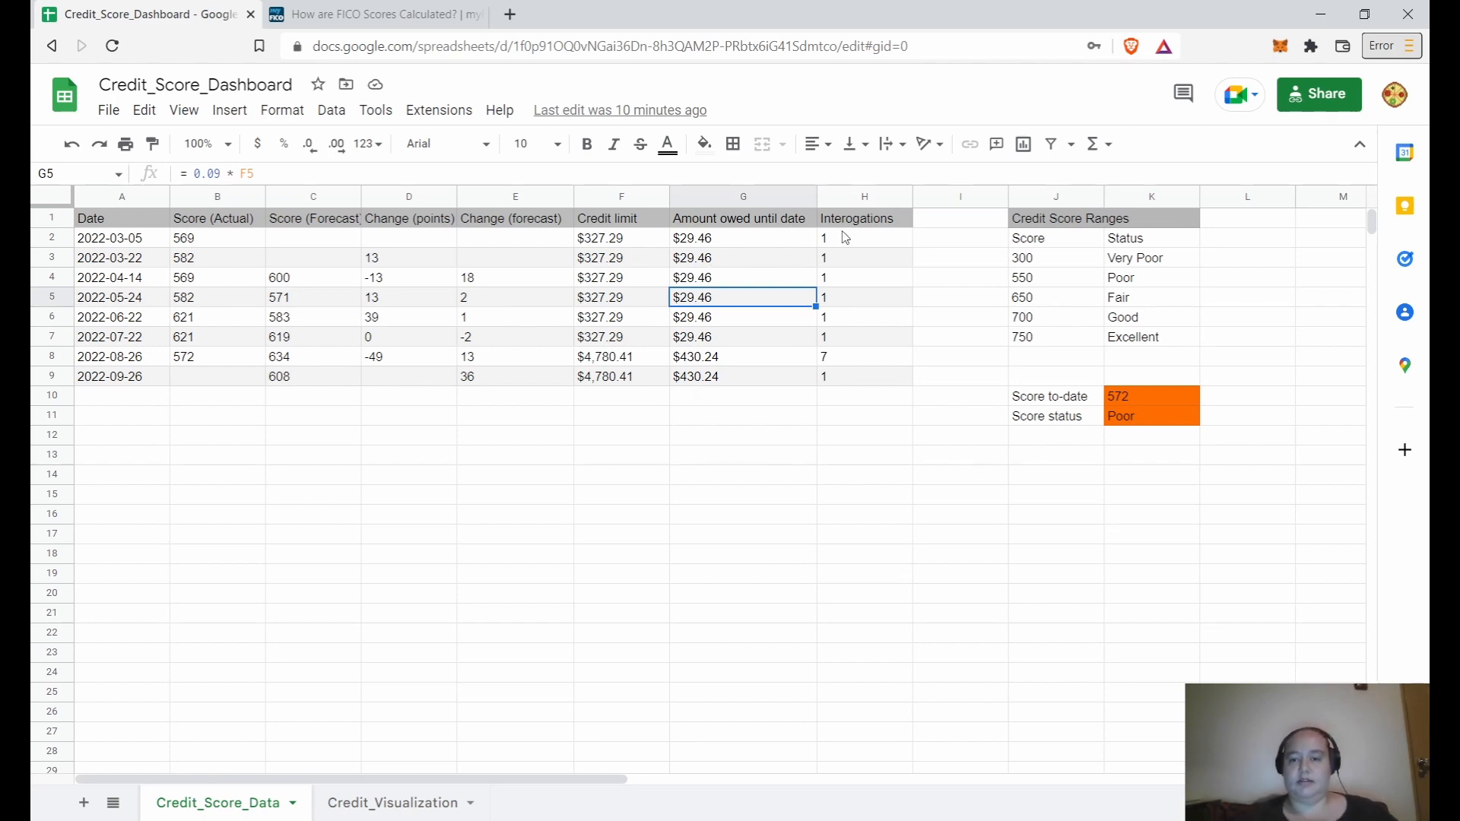
Step: Review the Interogations column, including the entries in rows 2, 5, 7 and 8
{"action": "left_click", "coordinate": [859, 198]}
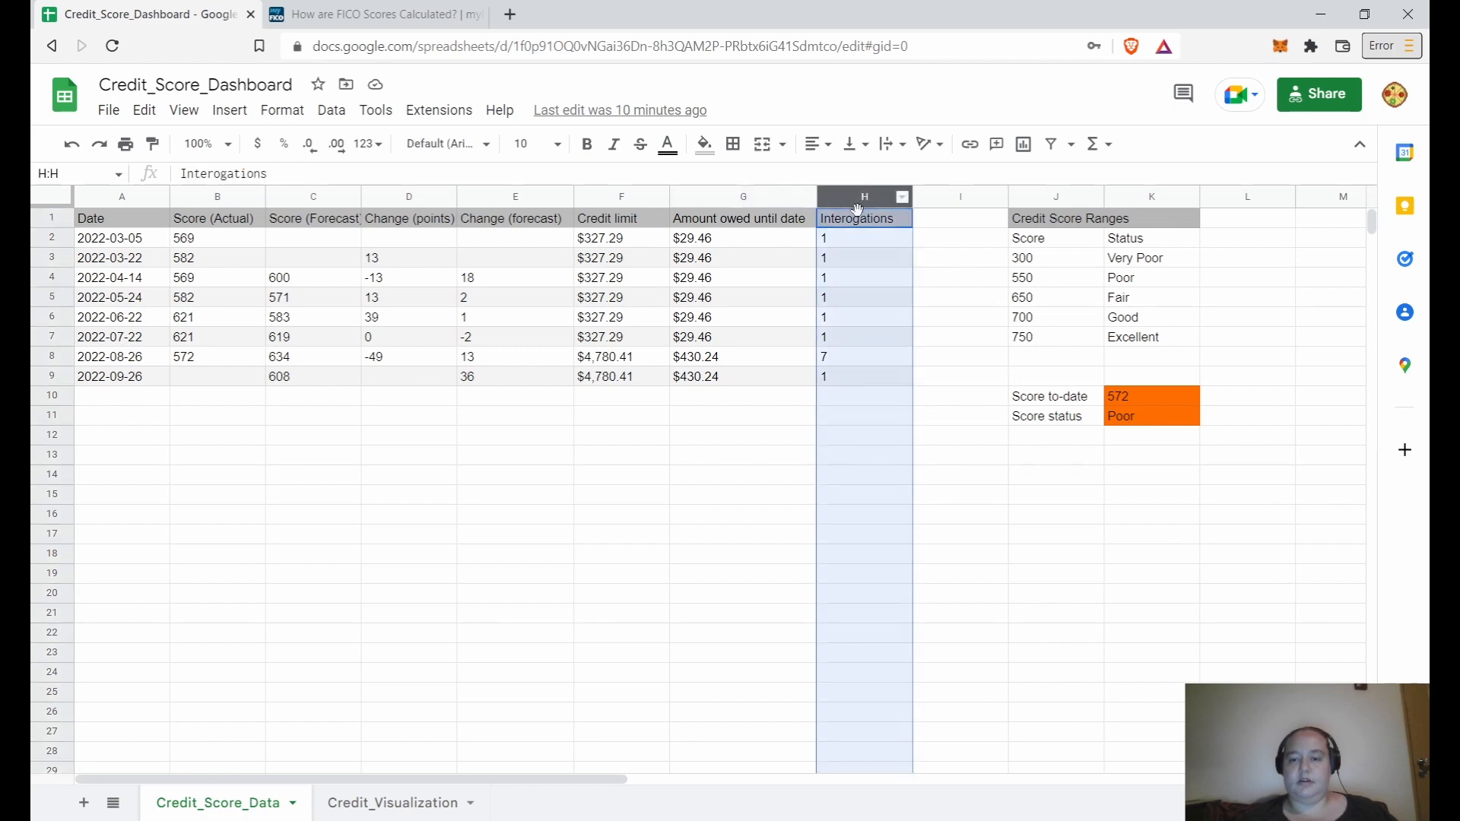
{"action": "left_click", "coordinate": [851, 237]}
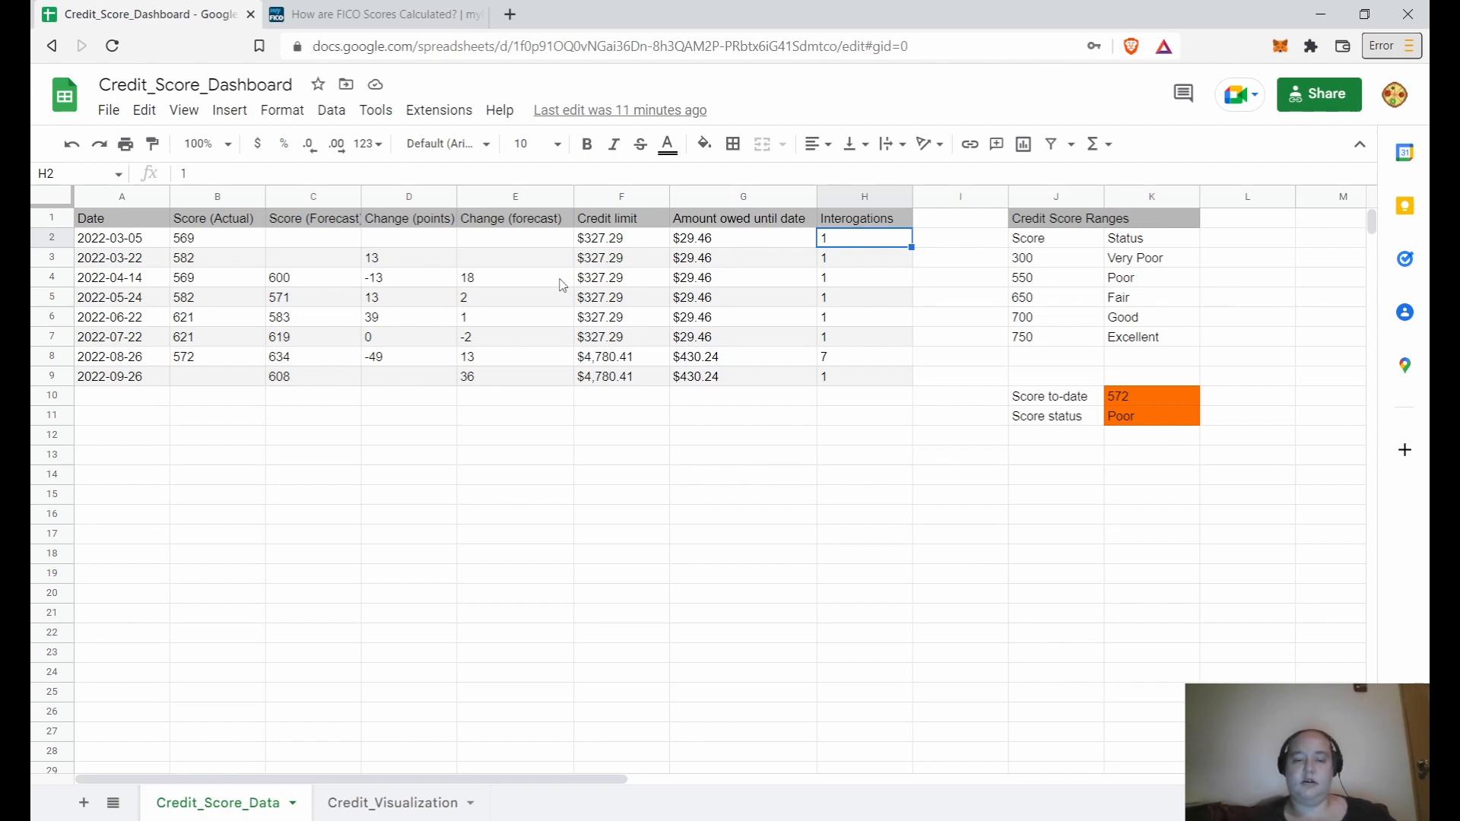
{"action": "left_click", "coordinate": [842, 300]}
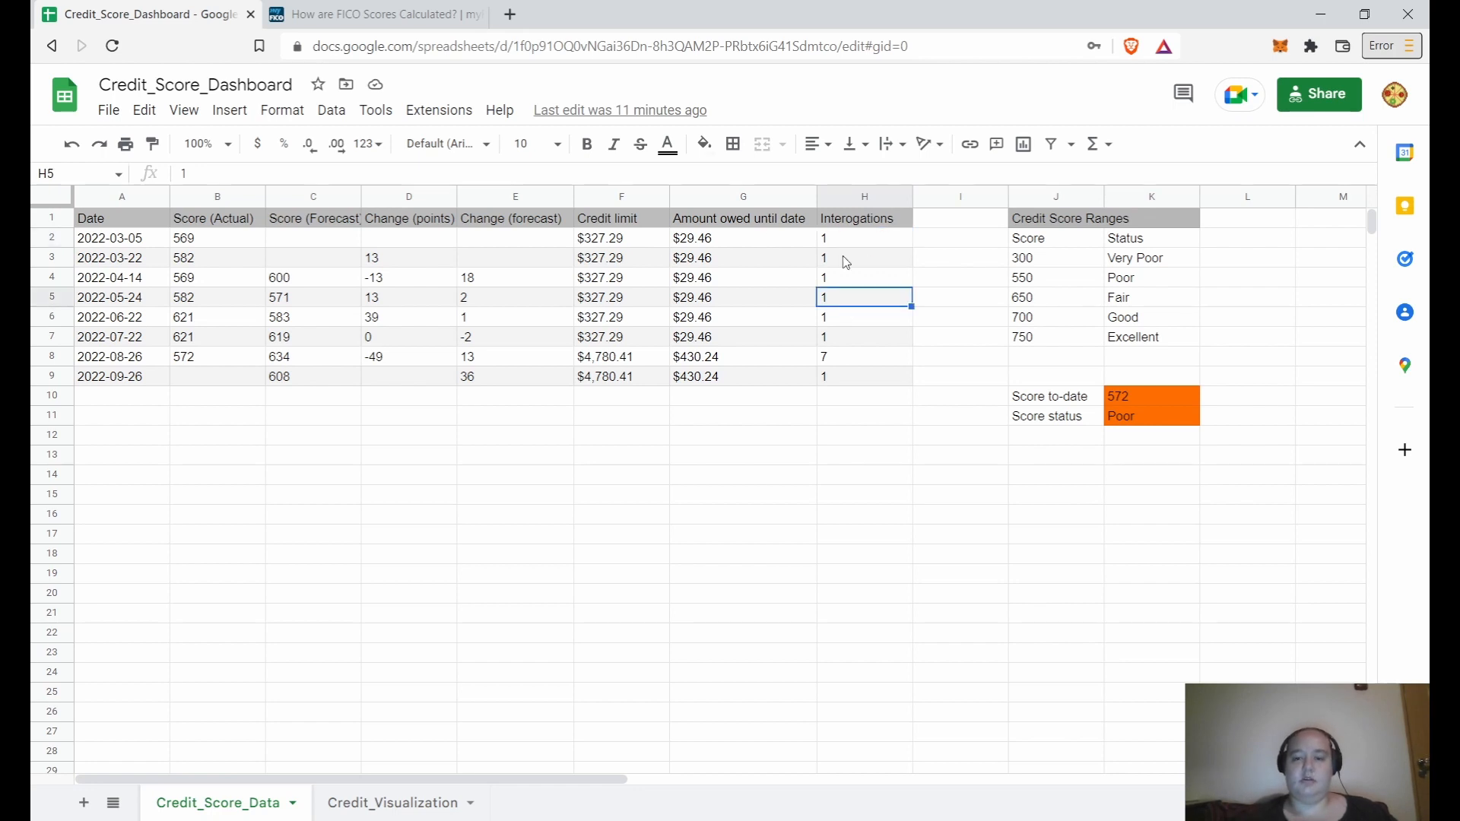
{"action": "left_click", "coordinate": [855, 239]}
{"action": "left_click", "coordinate": [843, 196]}
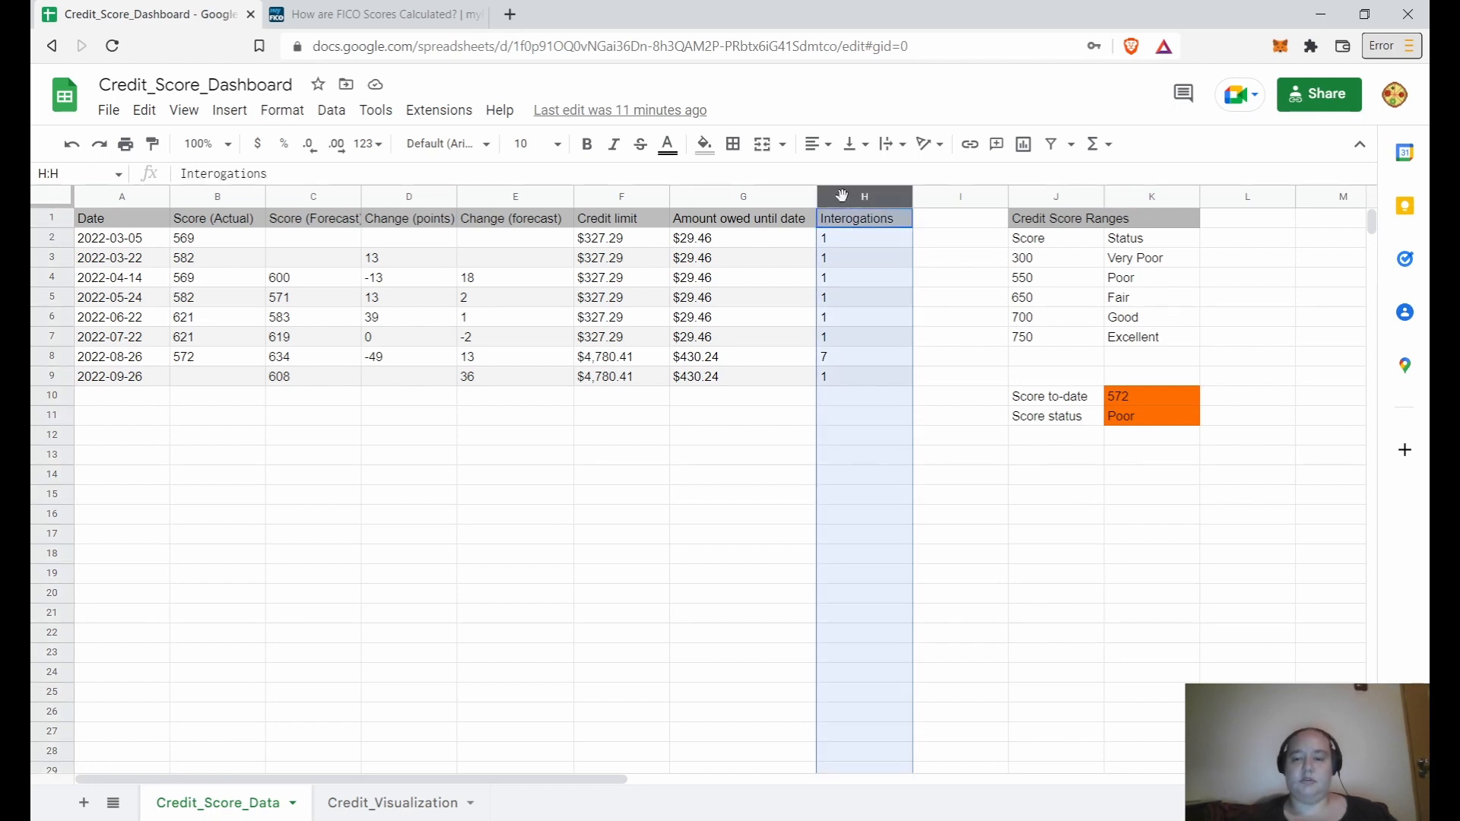
{"action": "left_click", "coordinate": [815, 263]}
{"action": "left_click", "coordinate": [852, 356]}
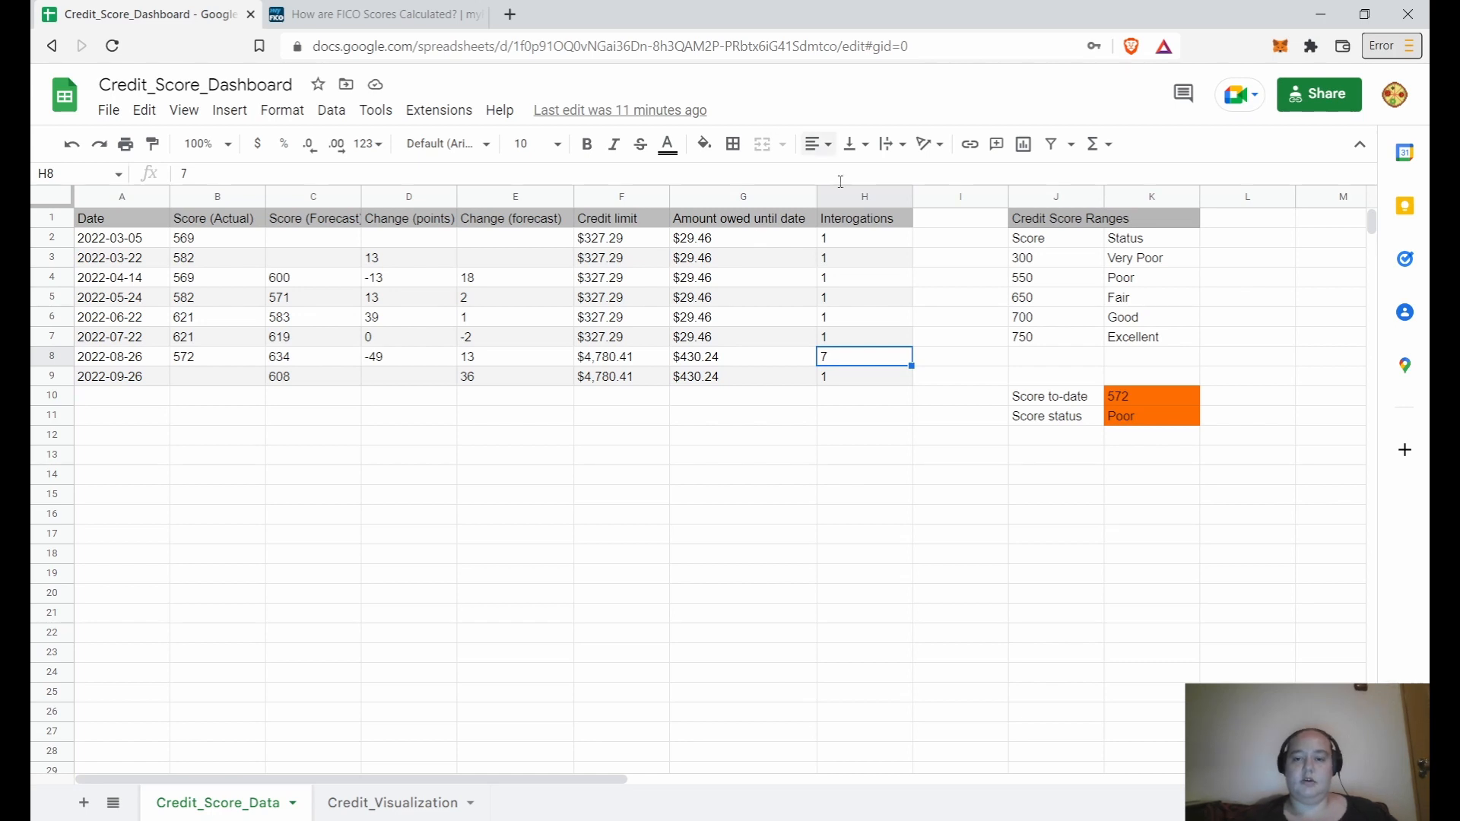
{"action": "left_click", "coordinate": [864, 196]}
{"action": "left_click", "coordinate": [833, 336]}
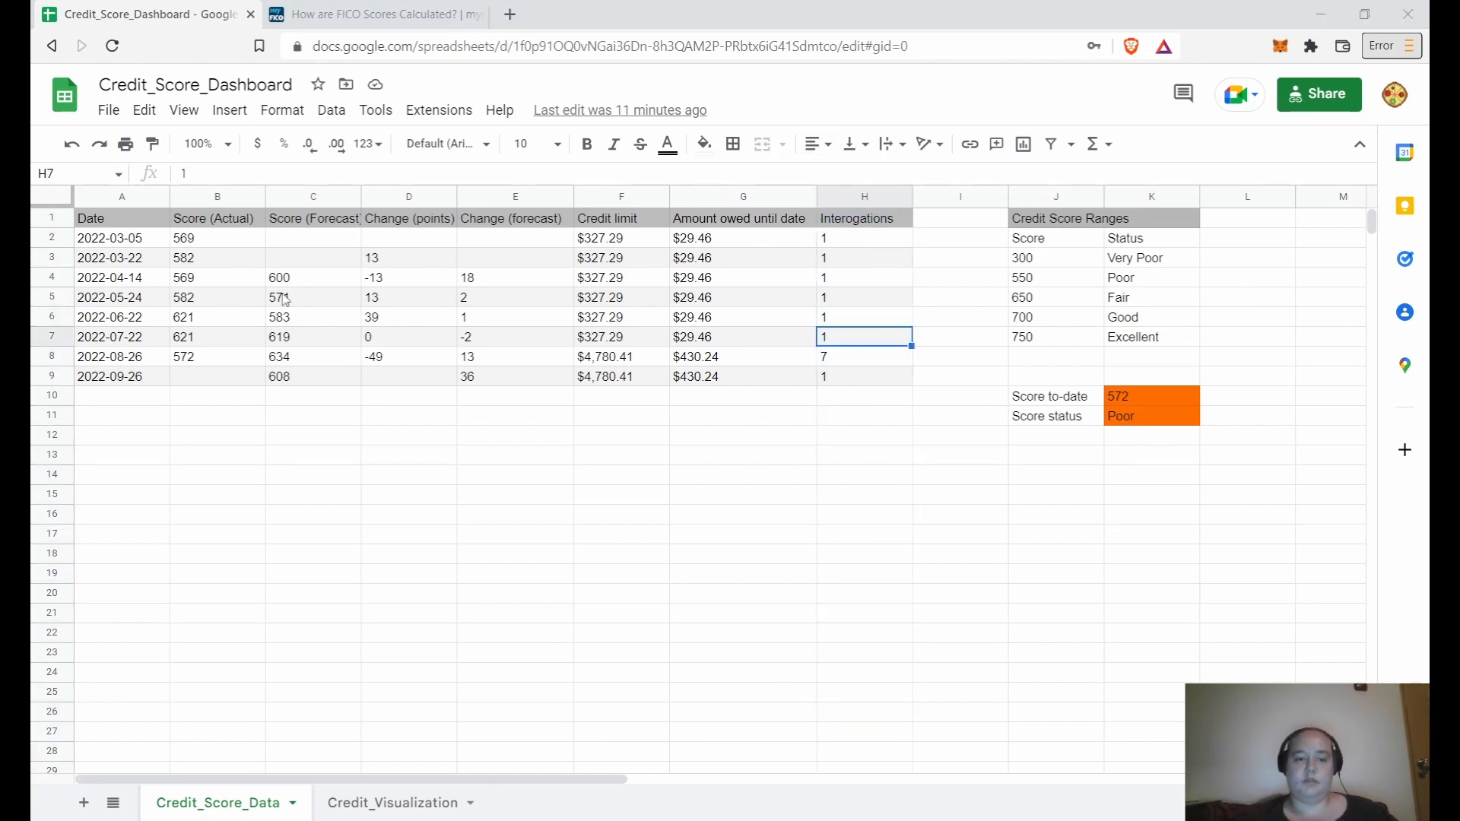
Step: Examine the Score (Forecast) column and the FORECAST function in C9 with its referenced dates and actual scores
{"action": "left_click", "coordinate": [302, 199]}
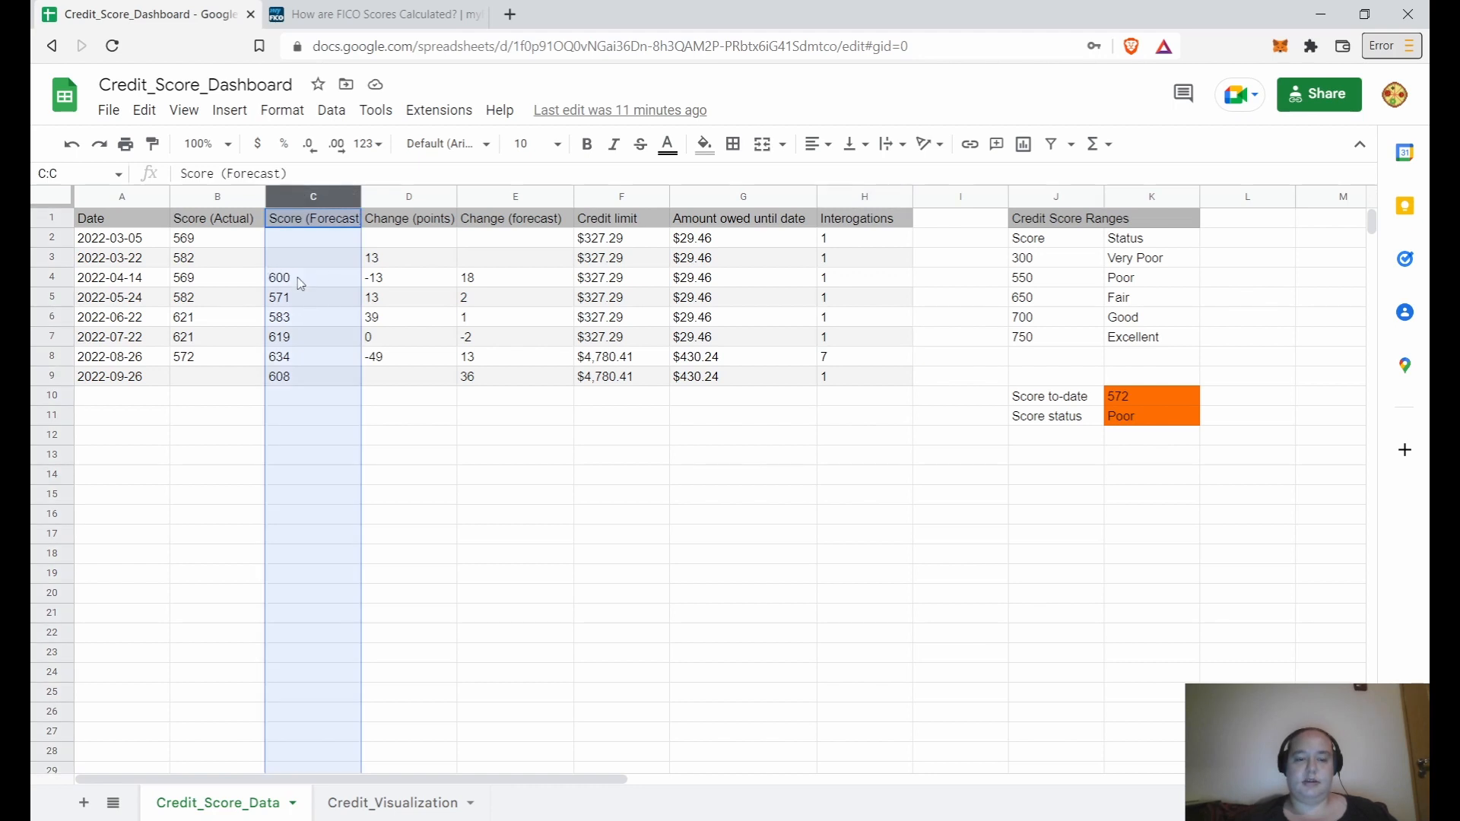
{"action": "left_click", "coordinate": [293, 378]}
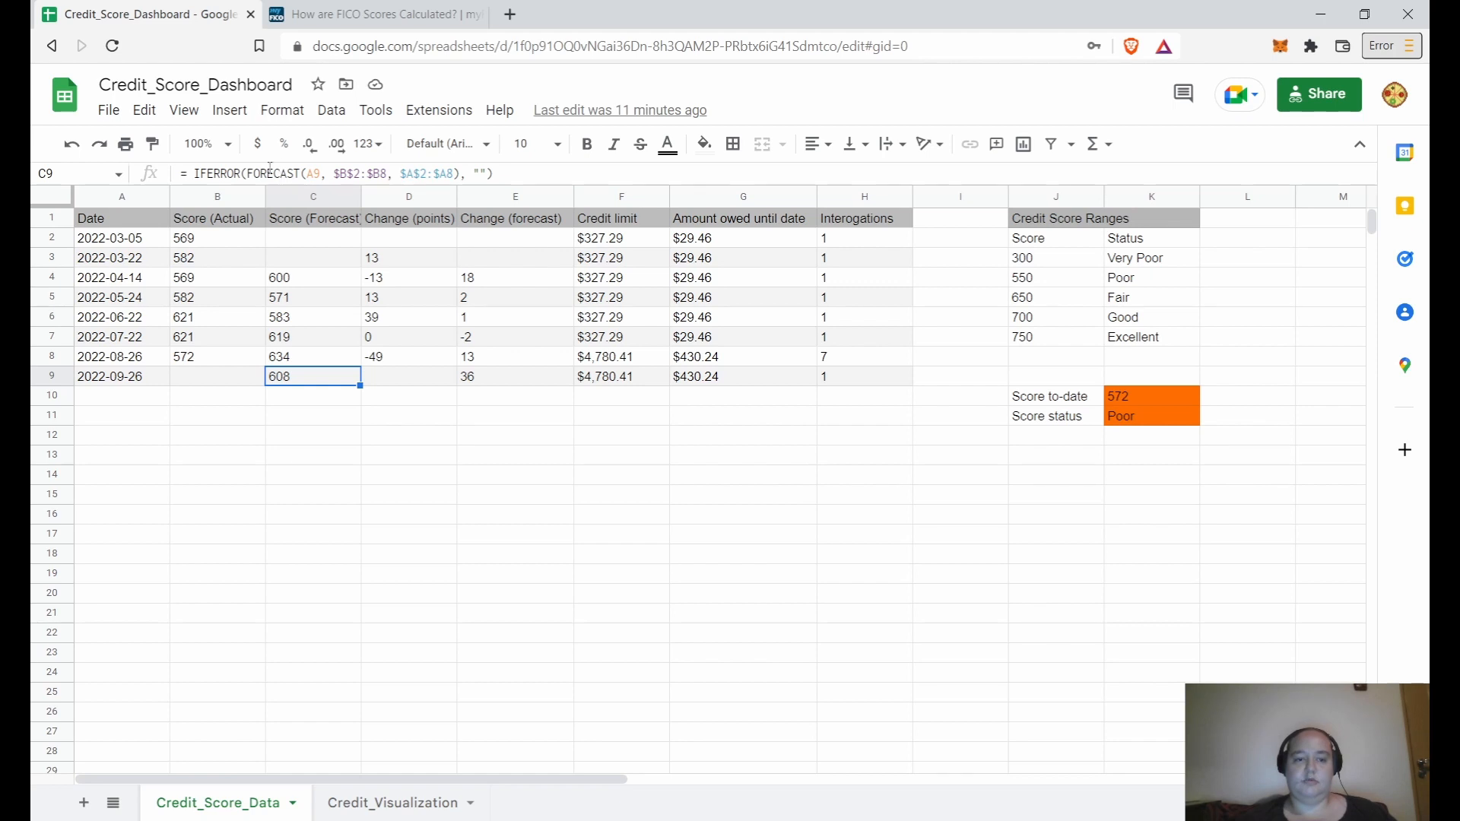
{"action": "double_click", "coordinate": [299, 174]}
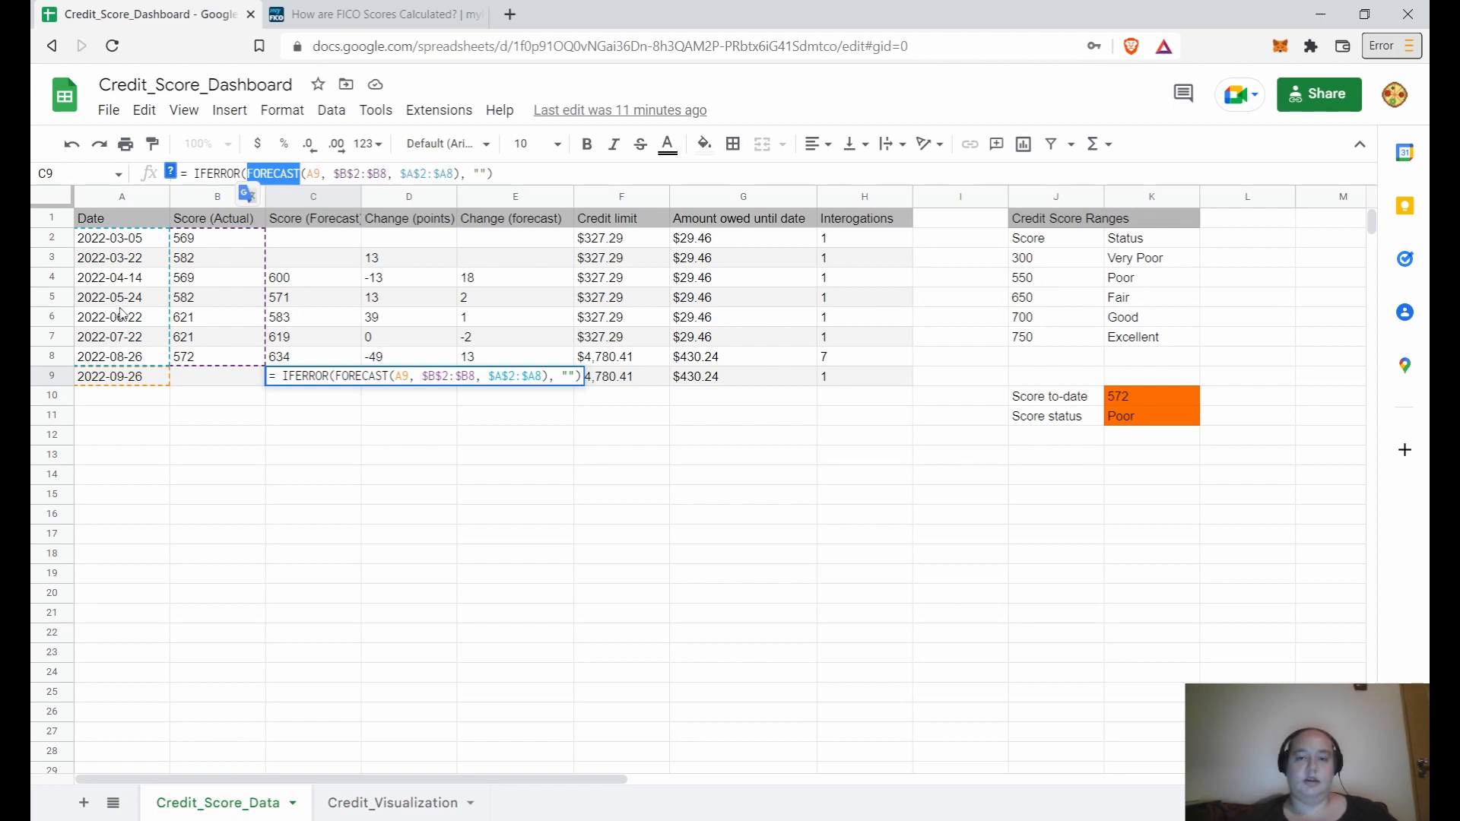
{"action": "left_click", "coordinate": [207, 320]}
{"action": "left_click", "coordinate": [304, 380]}
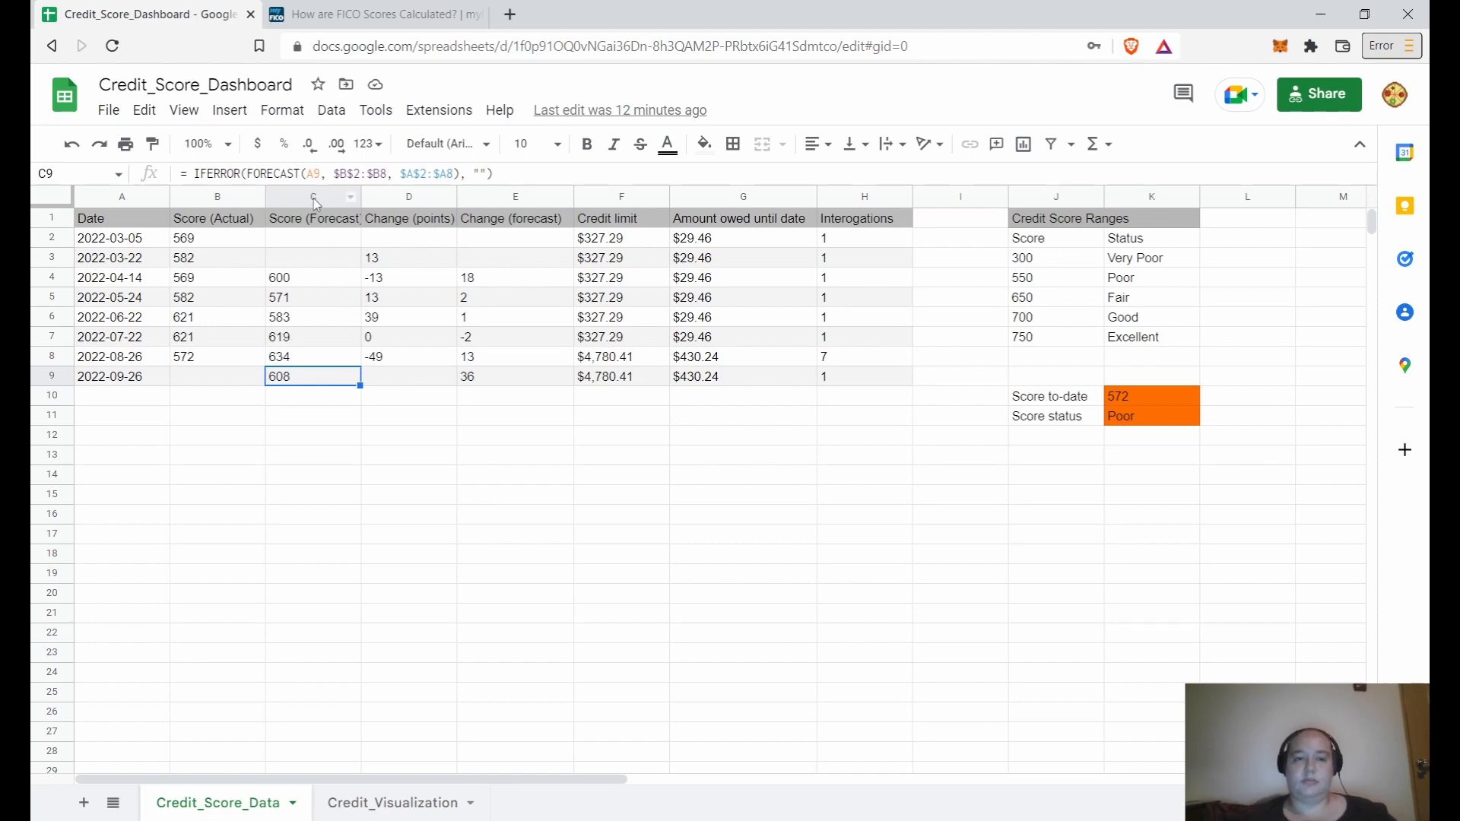
Step: Switch to the myFICO page on how scores are calculated and review the chart of the five FICO score categories
{"action": "left_click", "coordinate": [387, 23]}
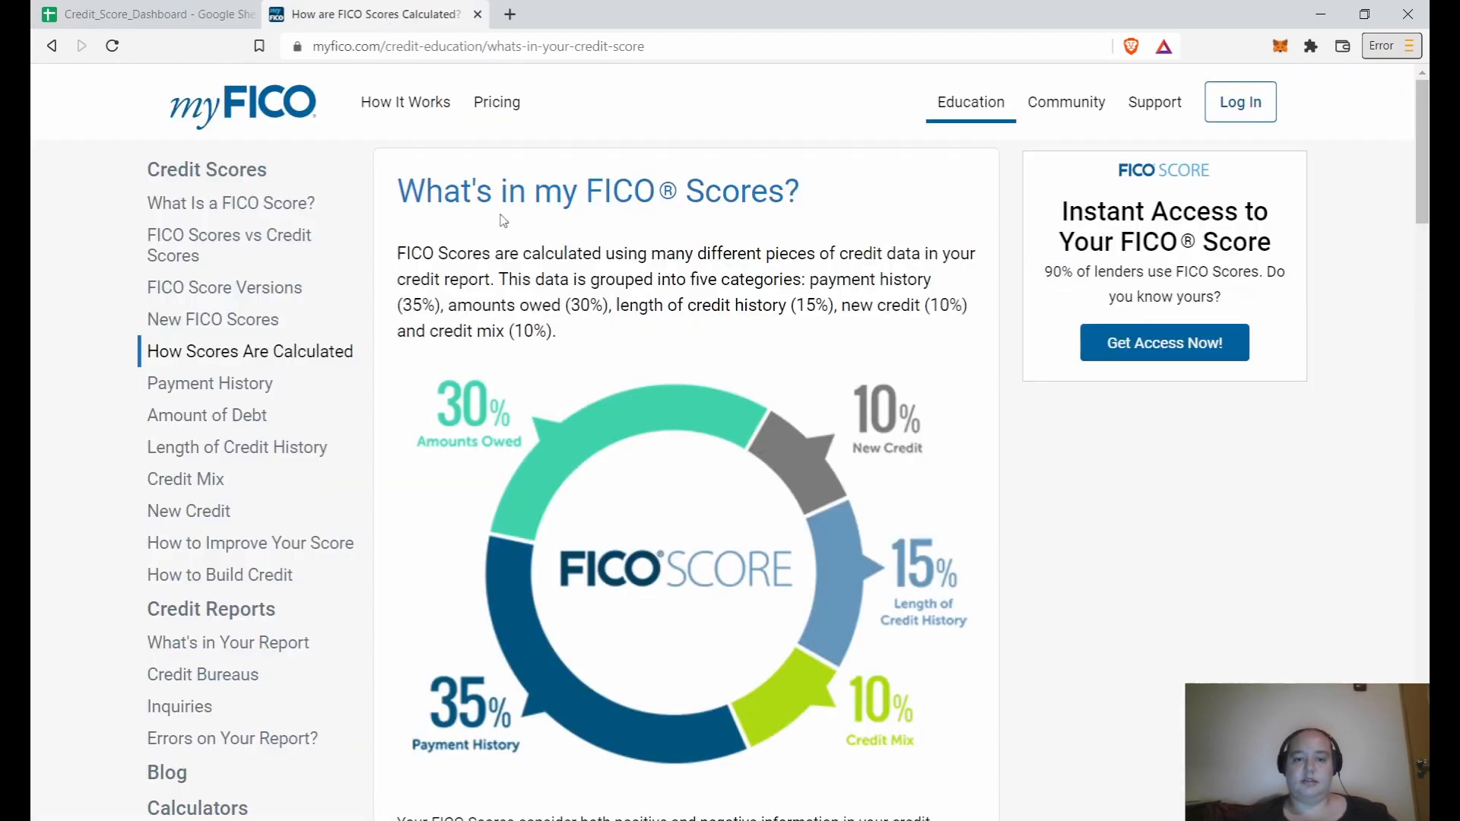
{"action": "scroll", "coordinate": [521, 217], "scroll_direction": "down", "scroll_amount": 1}
{"action": "scroll", "coordinate": [521, 216], "scroll_direction": "up", "scroll_amount": 1}
{"action": "scroll", "coordinate": [733, 325], "scroll_direction": "down", "scroll_amount": 2}
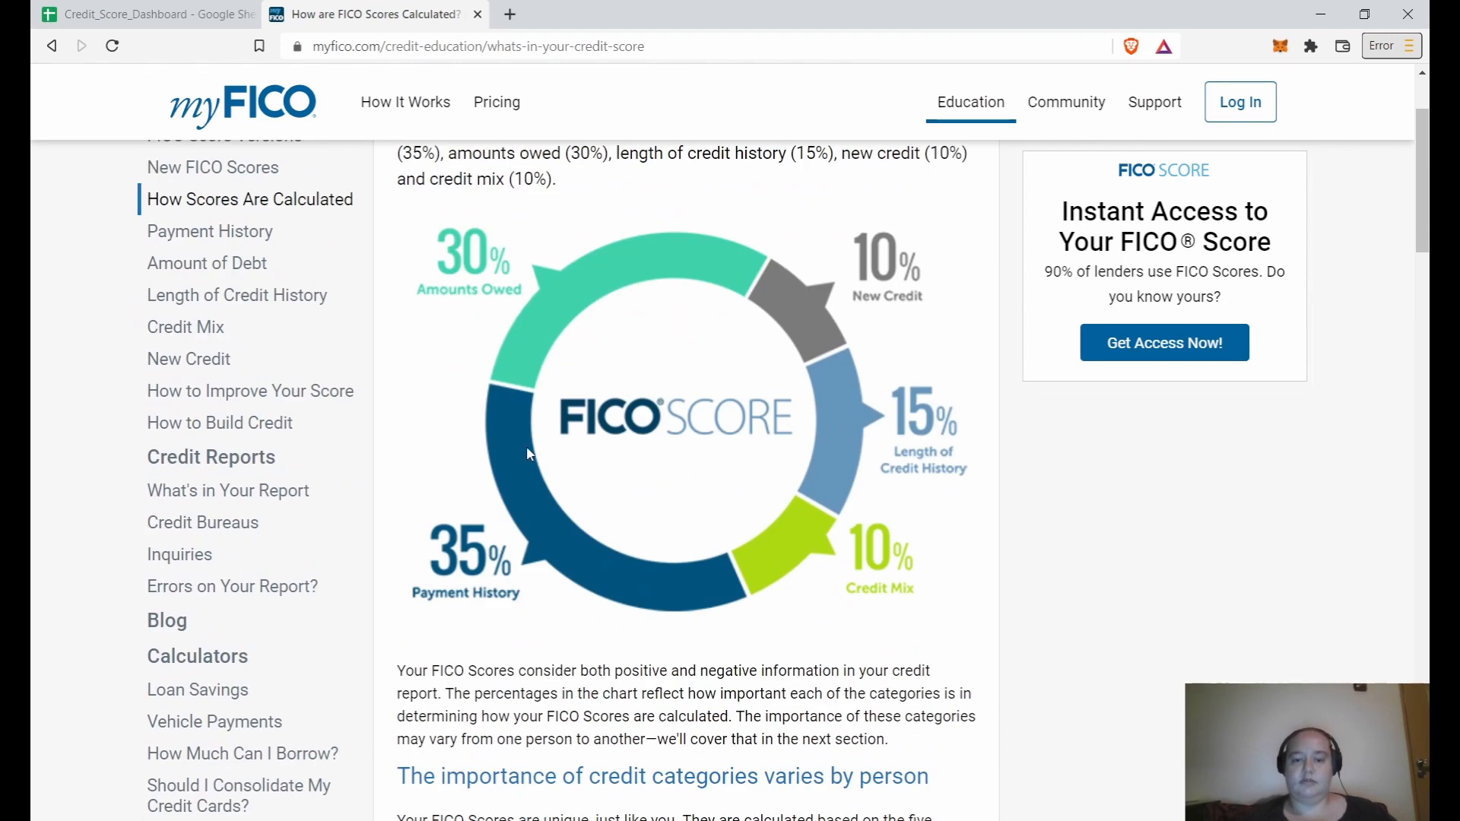
{"action": "scroll", "coordinate": [555, 552], "scroll_direction": "up", "scroll_amount": 1}
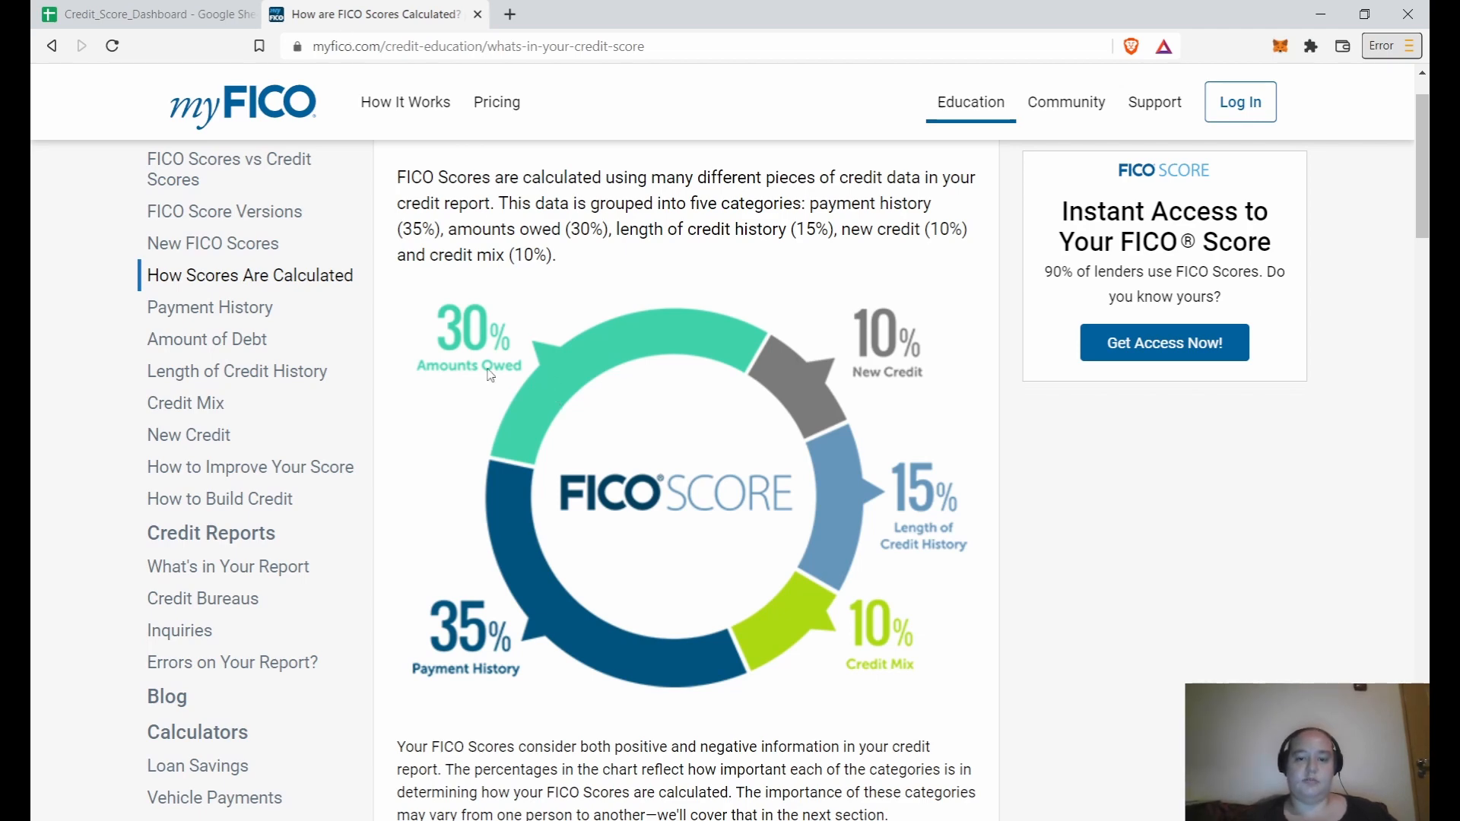
Step: Return to the Credit_Score_Dashboard spreadsheet and review the actual scores in B7 and B2 and the score summary in J10:K11
{"action": "key", "text": "ctrl+shift+Tab"}
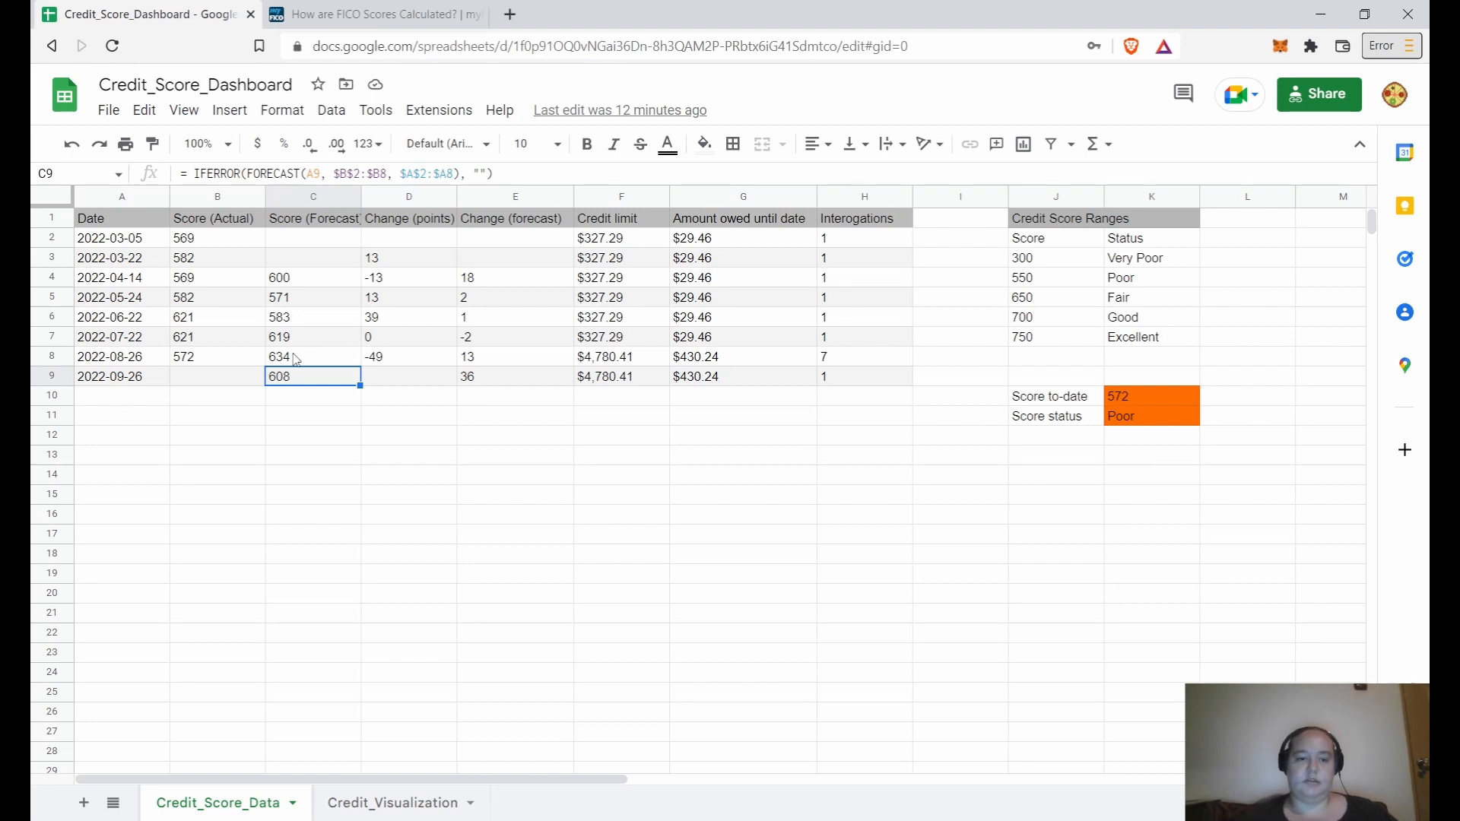
{"action": "left_click", "coordinate": [228, 346]}
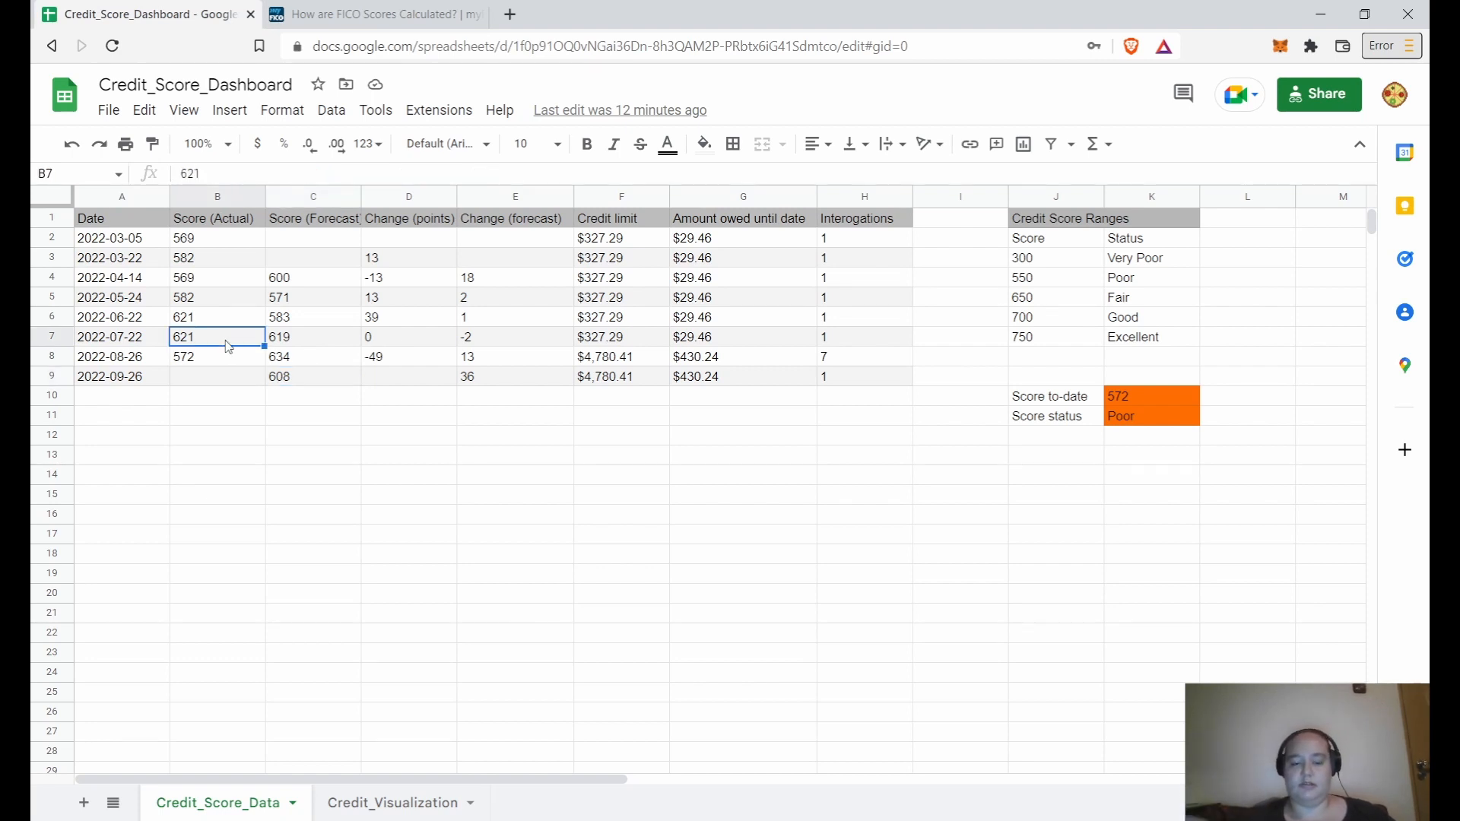
{"action": "left_click", "coordinate": [404, 806]}
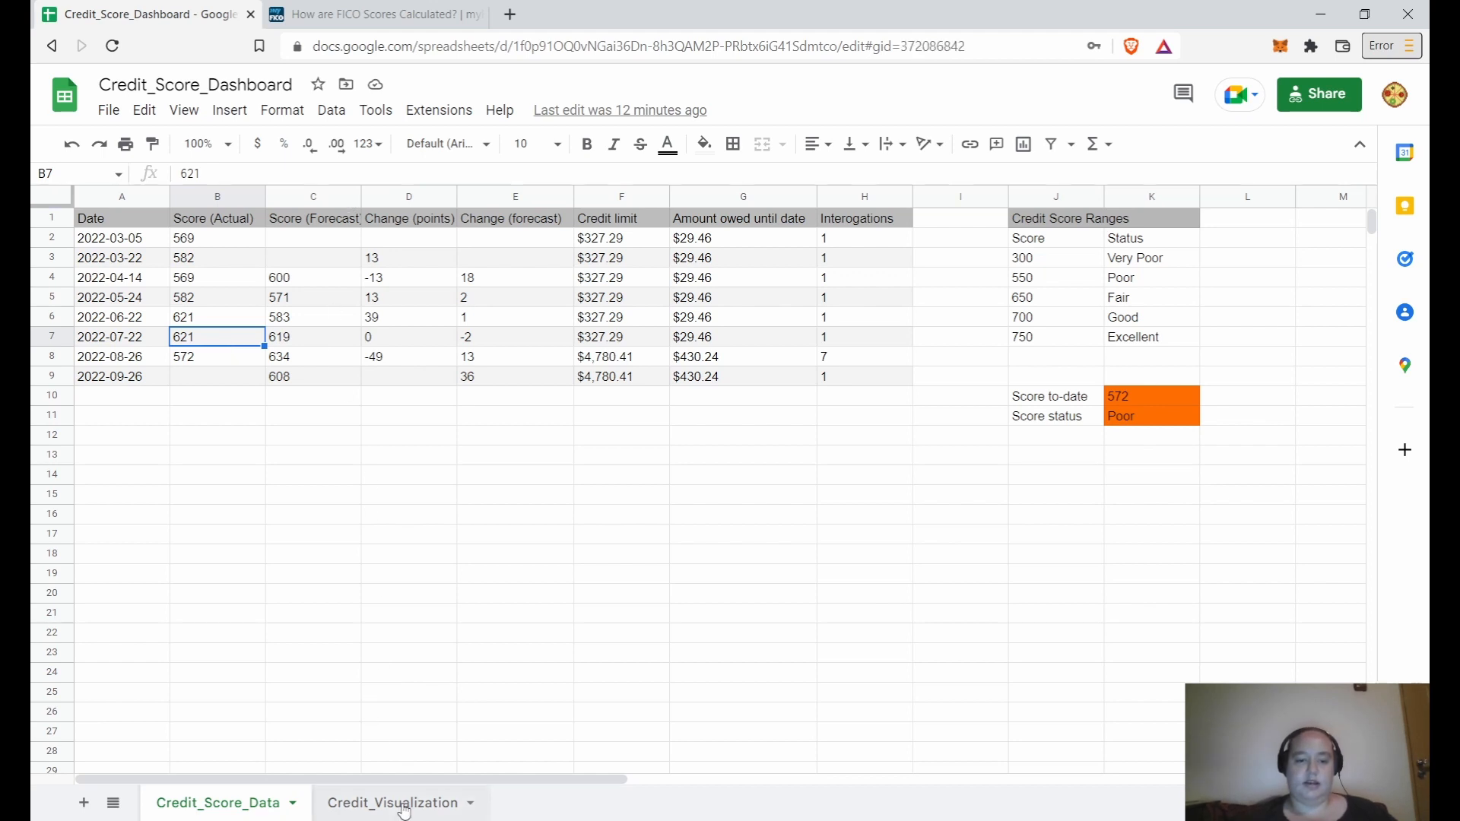
{"action": "left_click", "coordinate": [272, 805]}
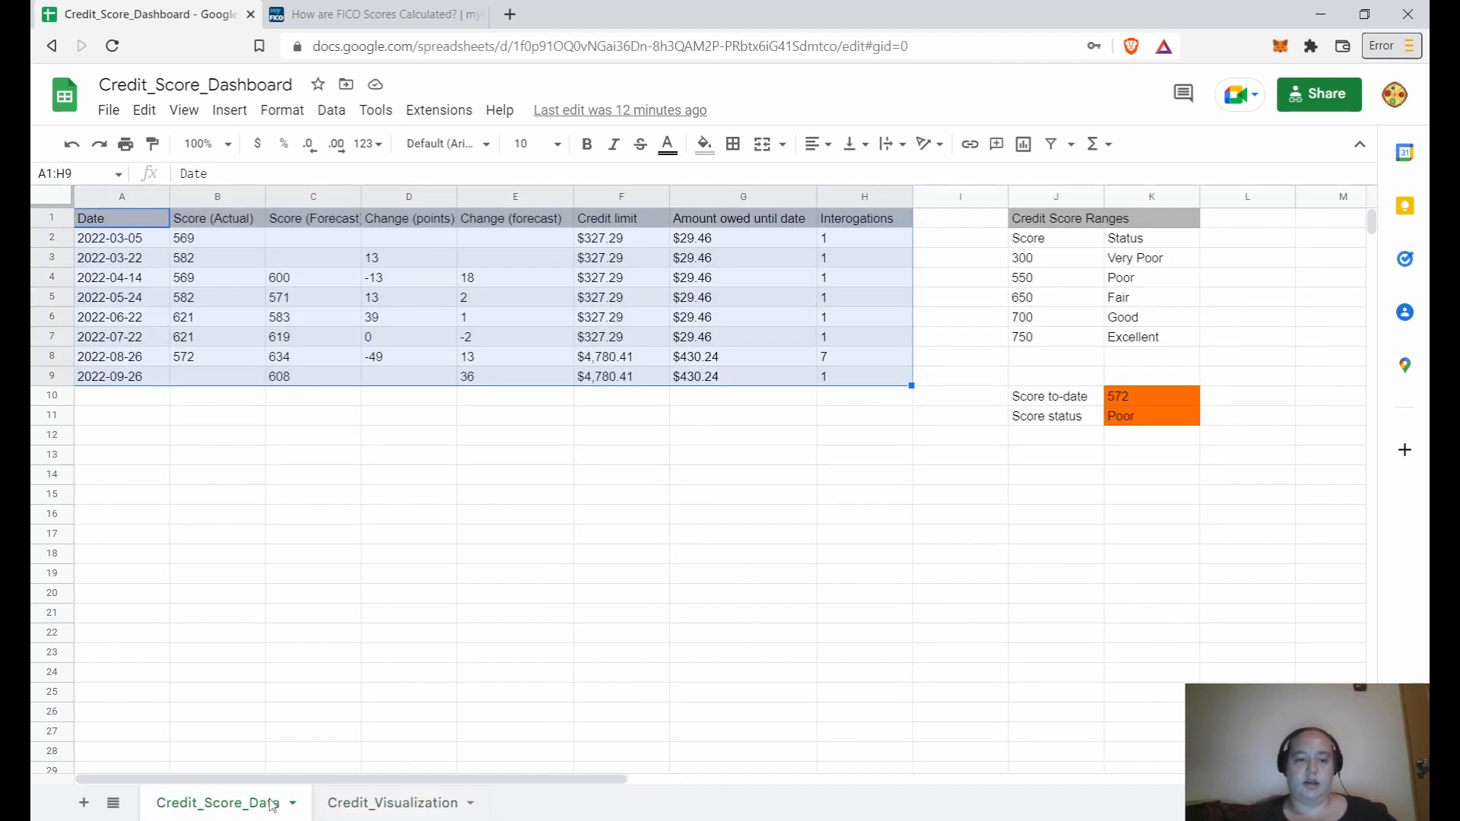
{"action": "left_click", "coordinate": [217, 238]}
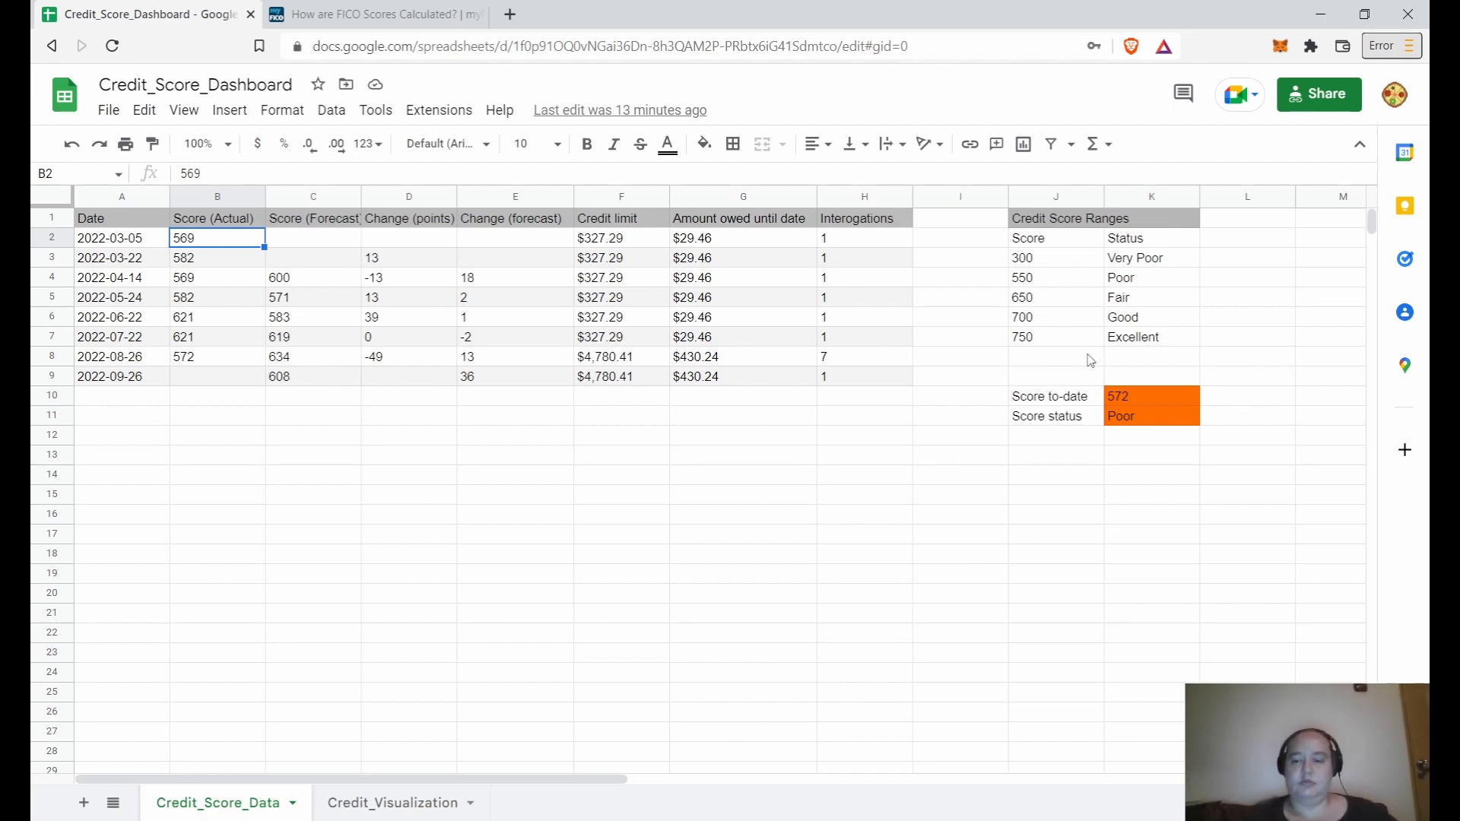
{"action": "left_click_drag", "start_coordinate": [1054, 407], "coordinate": [1149, 423]}
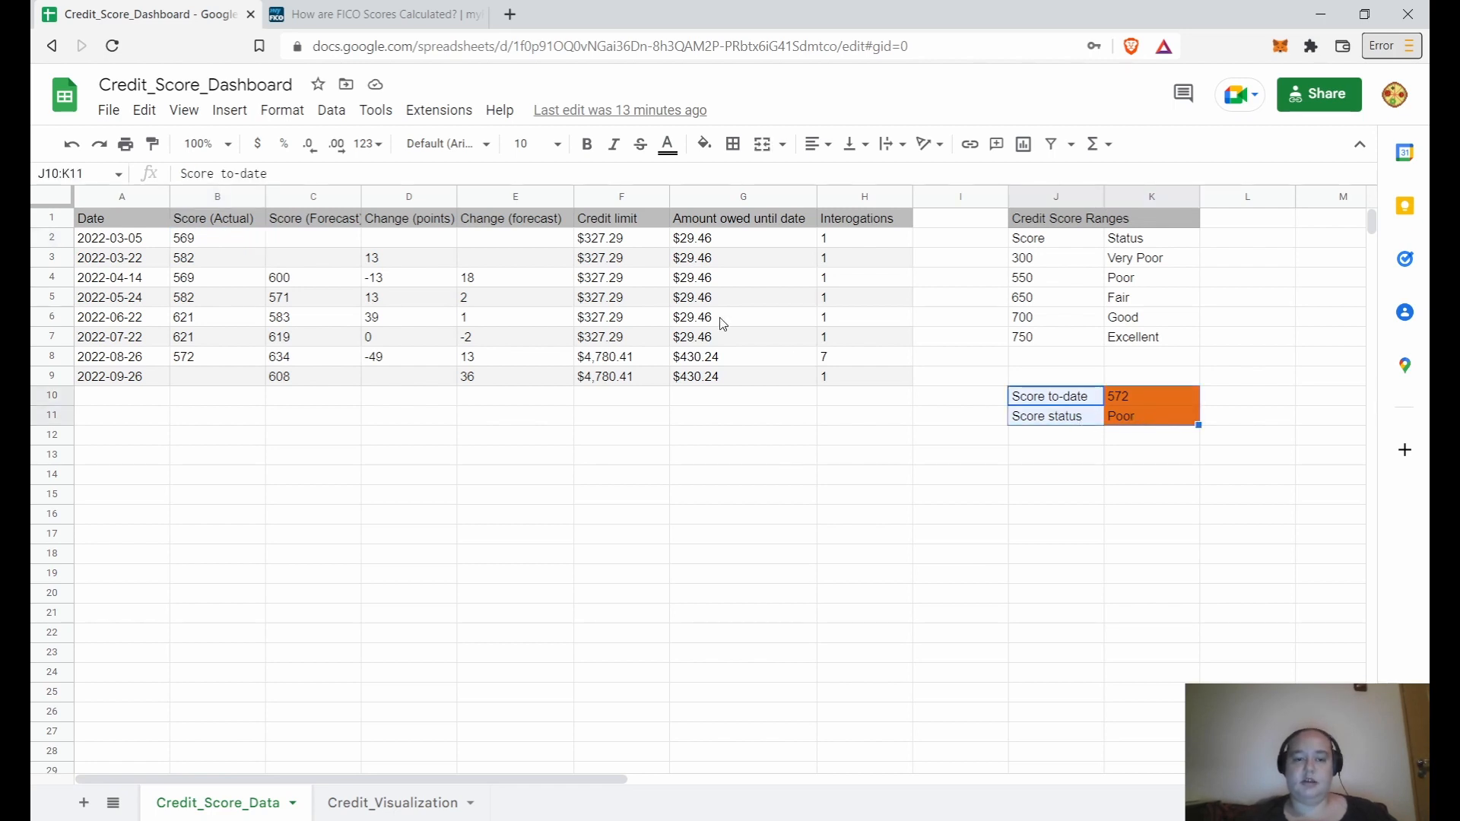
Step: Inspect the score forecast formulas in C4 and C5 and the Change (forecast) formula in E4
{"action": "left_click", "coordinate": [298, 284]}
{"action": "left_click", "coordinate": [325, 299]}
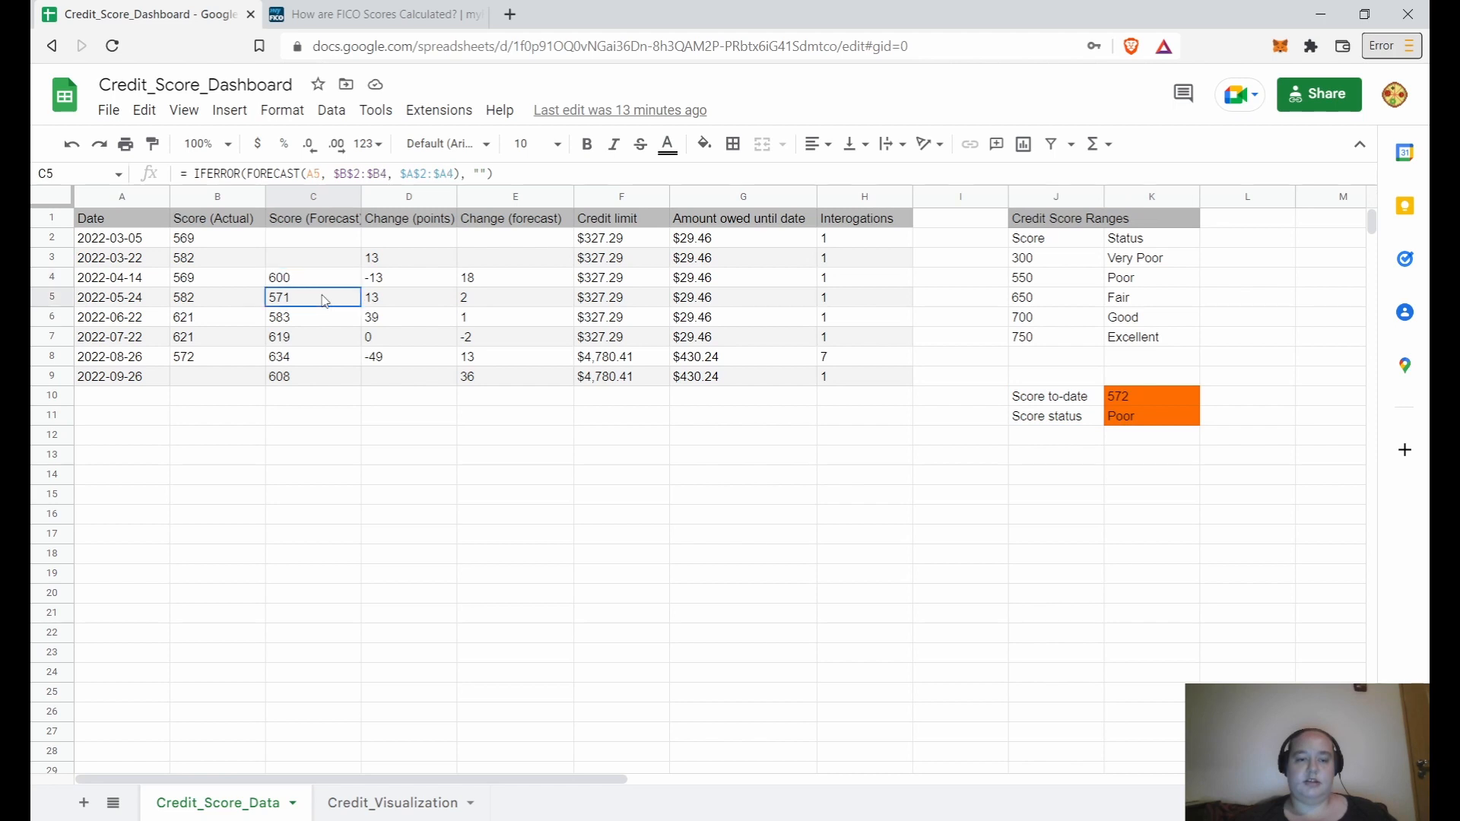
{"action": "key", "text": "Up"}
{"action": "left_click", "coordinate": [474, 281]}
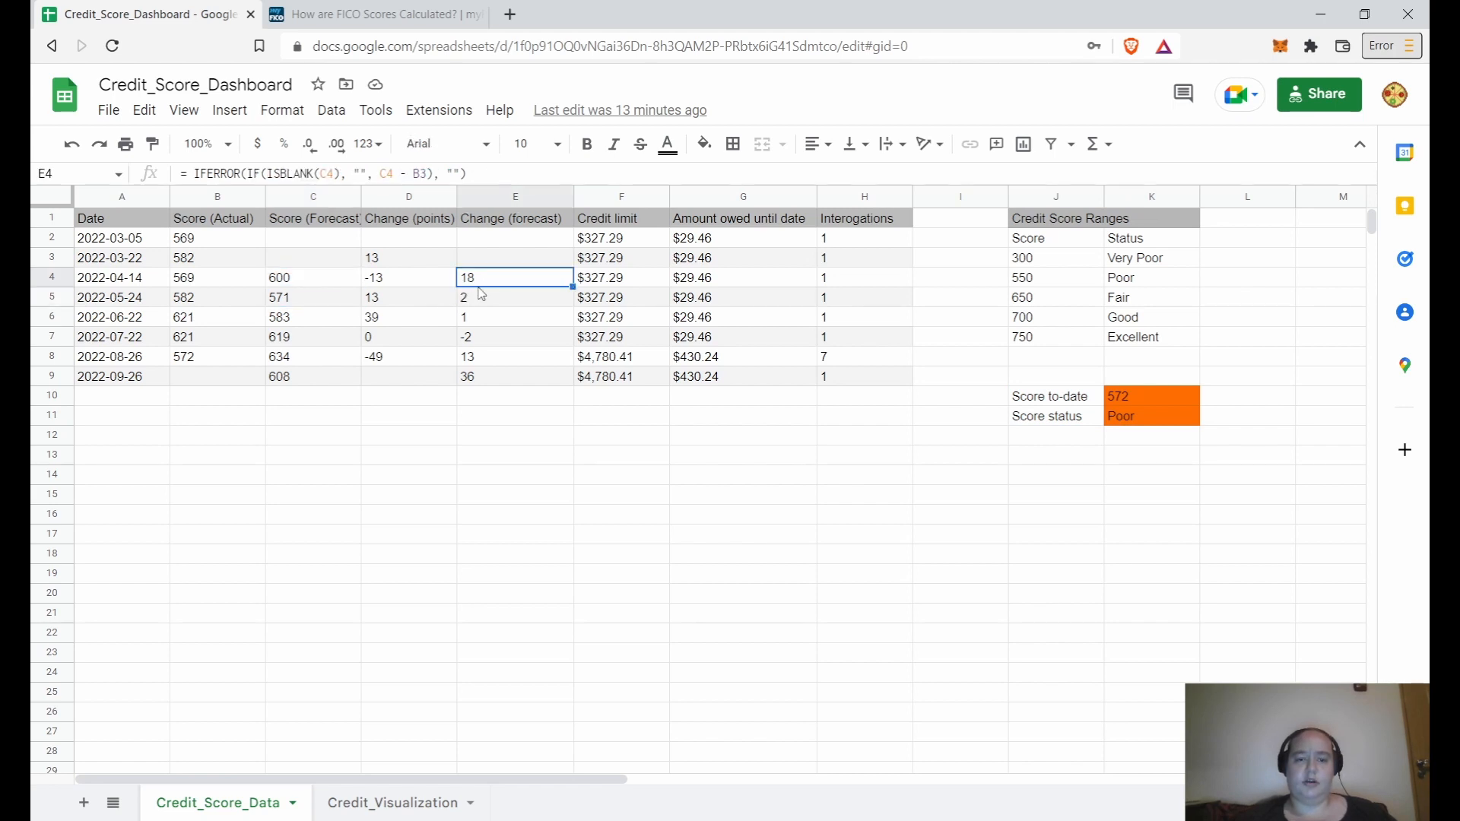
{"action": "key", "text": "Left"}
{"action": "key", "text": "Left"}
{"action": "key", "text": "Left"}
{"action": "key", "text": "Right"}
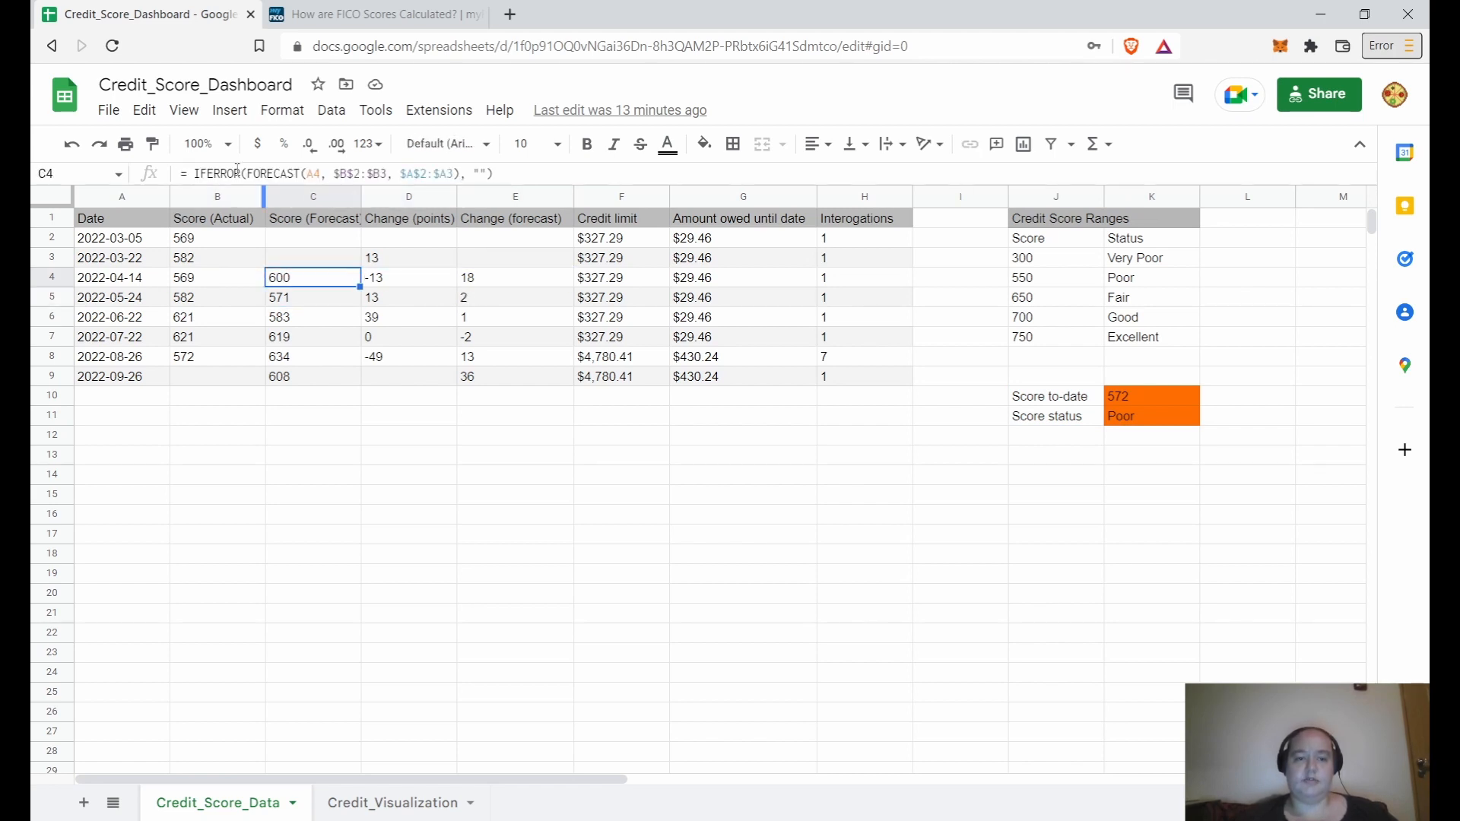
Step: Examine the IFERROR part of the forecast formula in C4 and the formulas in the blank-looking cells C2 and C3
{"action": "left_click_drag", "start_coordinate": [249, 173], "coordinate": [194, 174]}
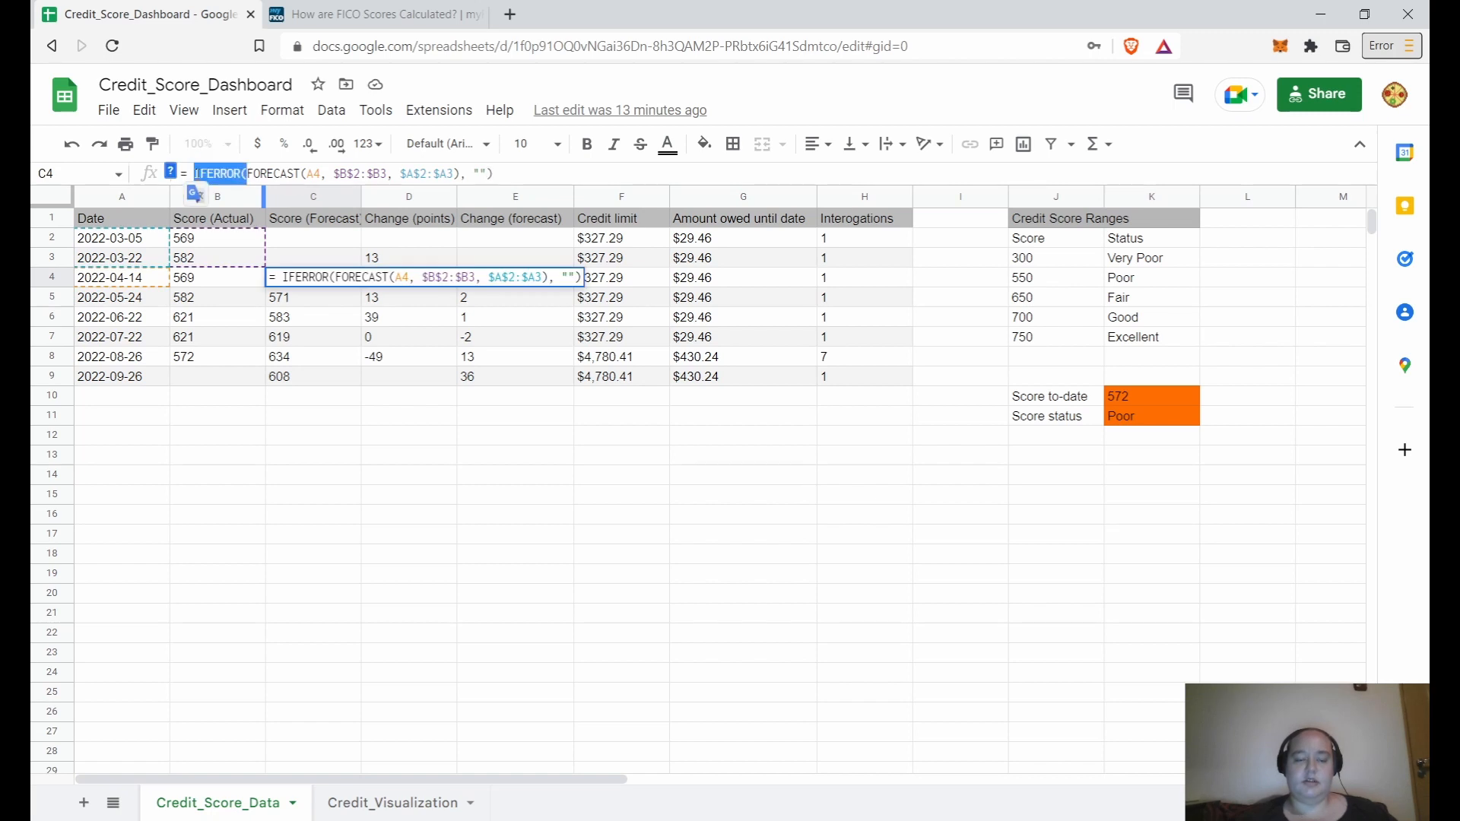
{"action": "left_click", "coordinate": [348, 243]}
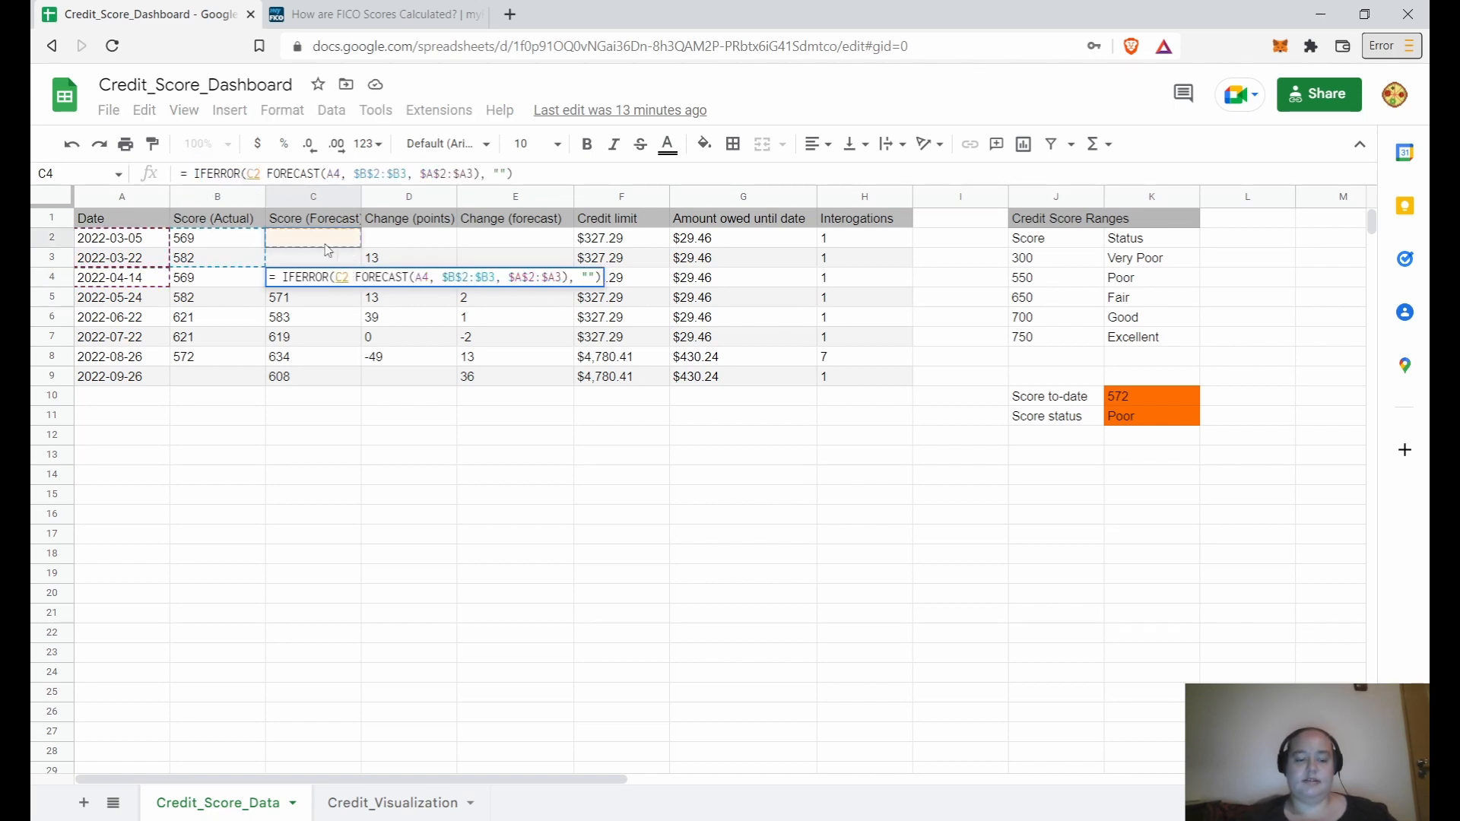
{"action": "key", "text": "Escape"}
{"action": "left_click", "coordinate": [318, 244]}
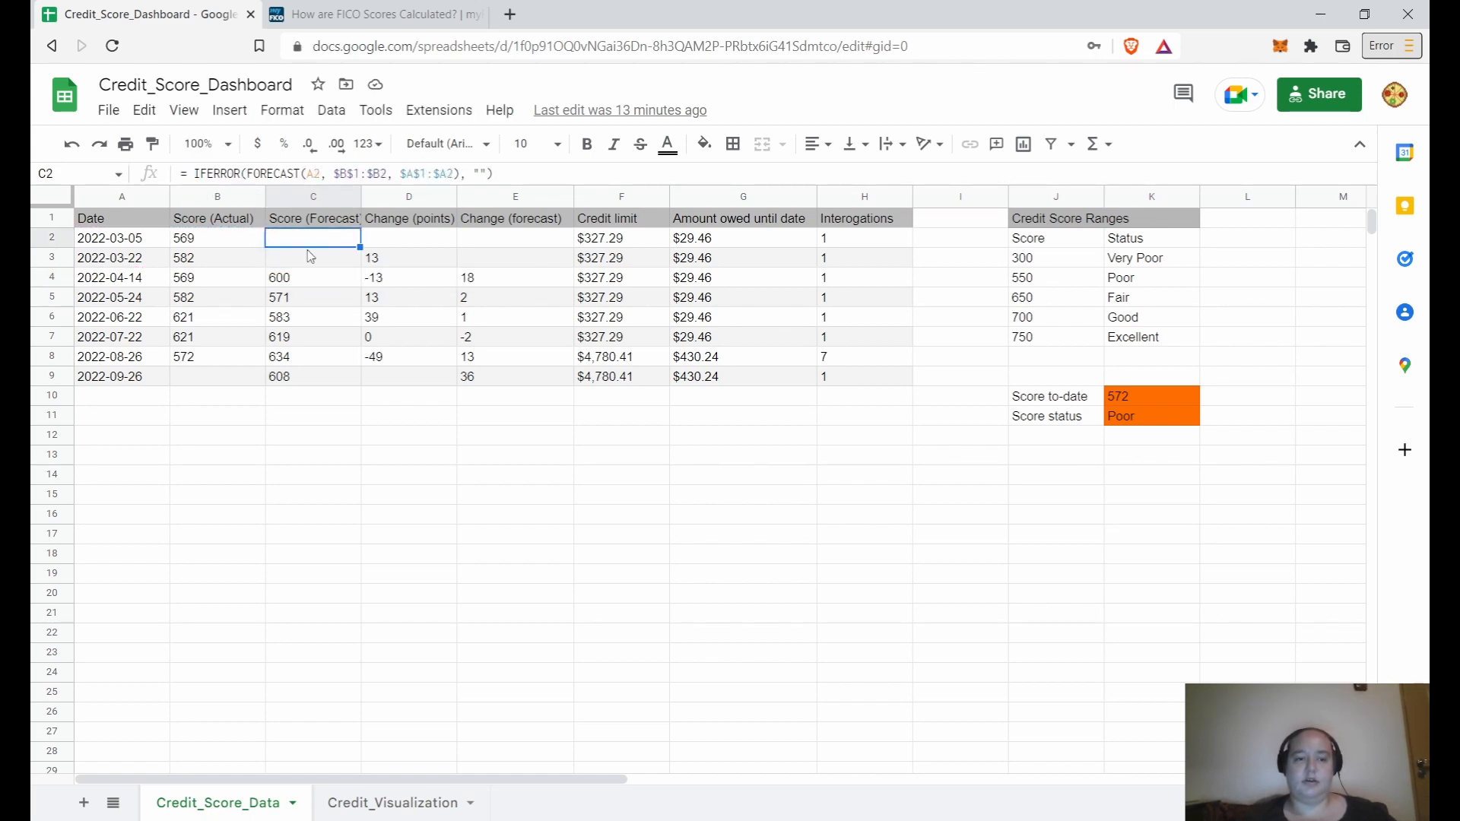
{"action": "left_click", "coordinate": [303, 260]}
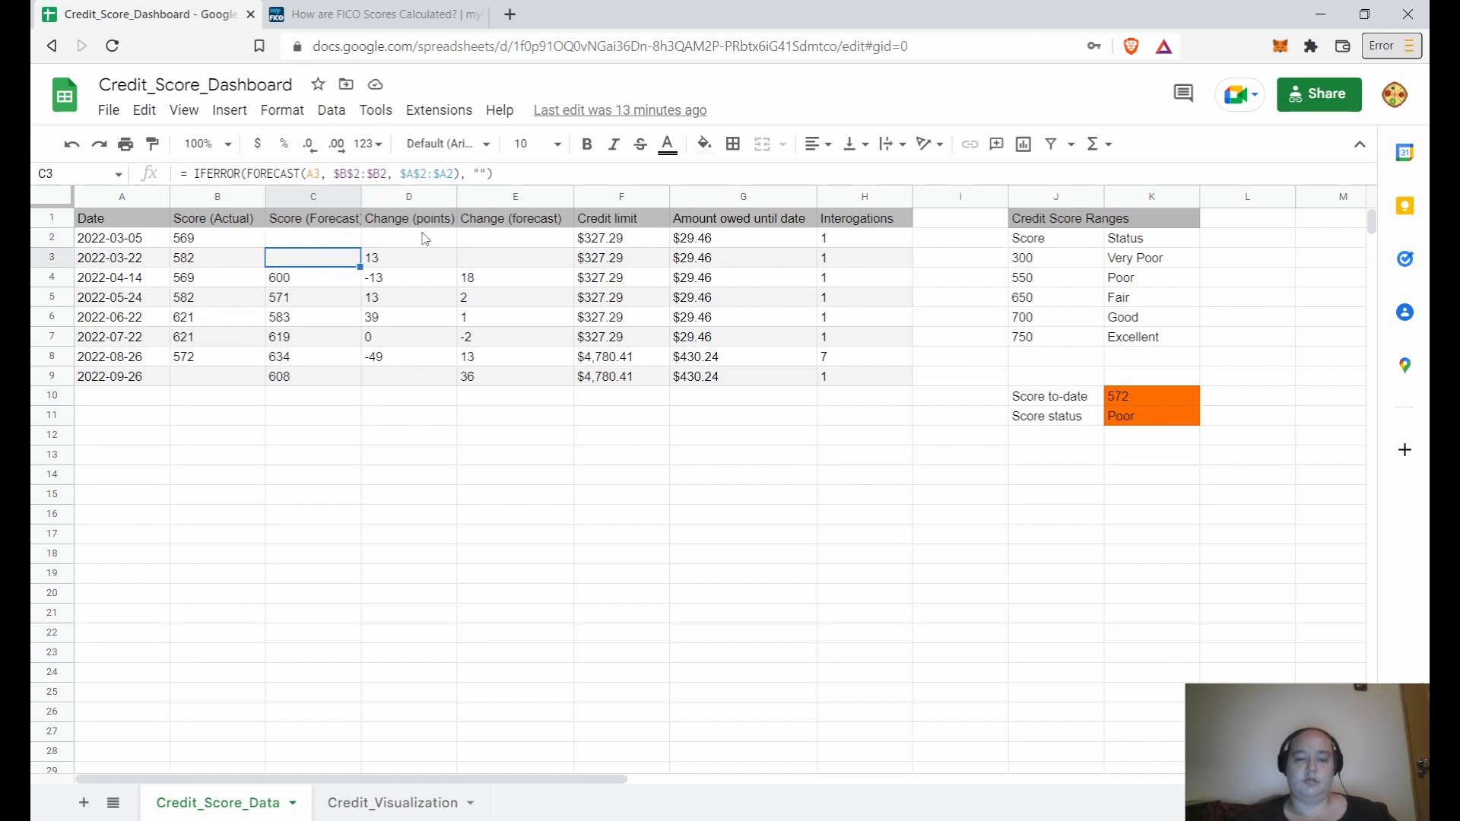
Step: Inspect the Change (points) formula in D3, the forecast formula in C2 and the Score to-date reference in K10
{"action": "key", "text": "Right"}
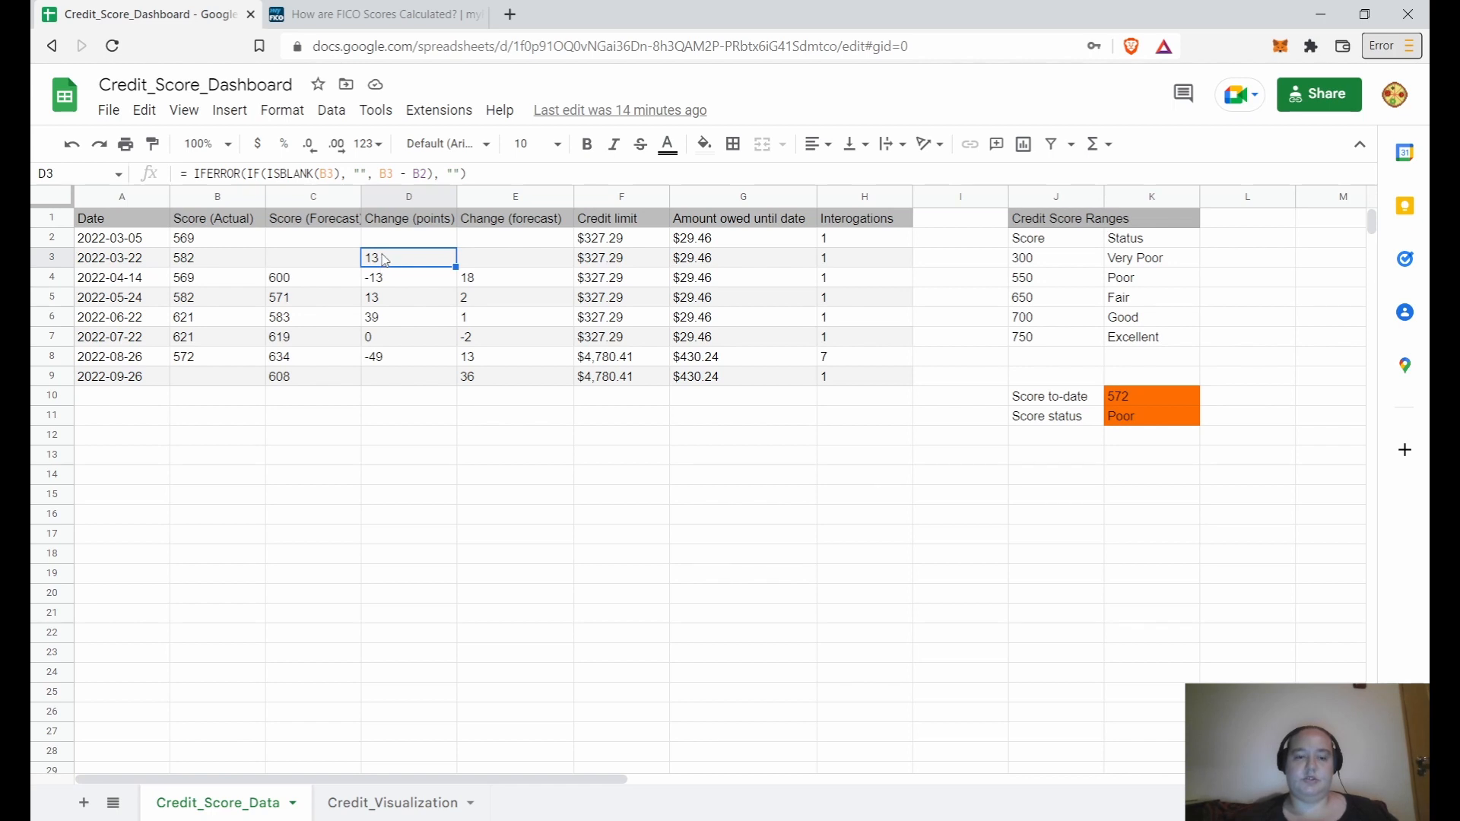
{"action": "left_click", "coordinate": [306, 246]}
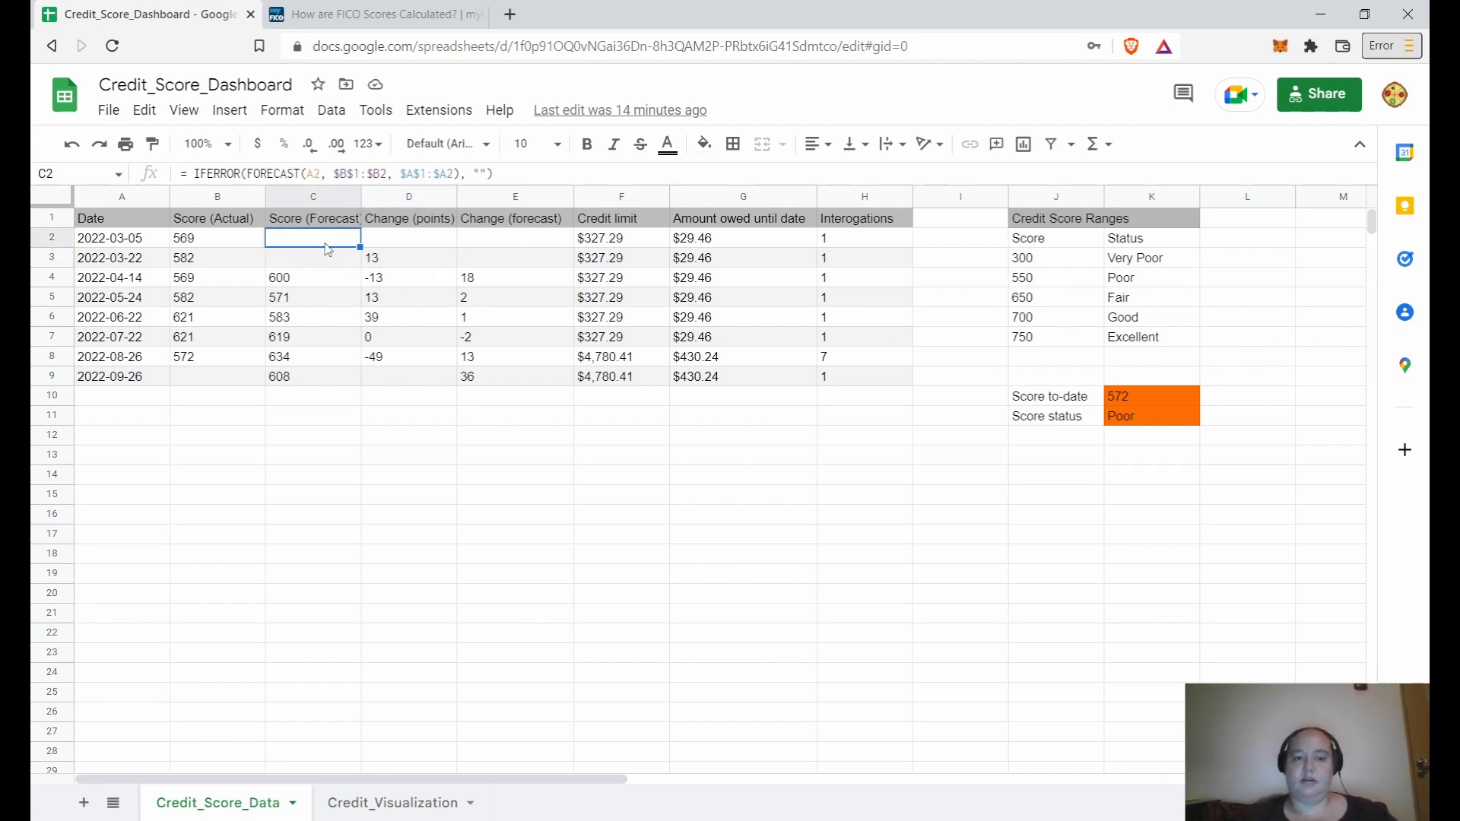
{"action": "left_click", "coordinate": [1072, 396]}
{"action": "key", "text": "Right"}
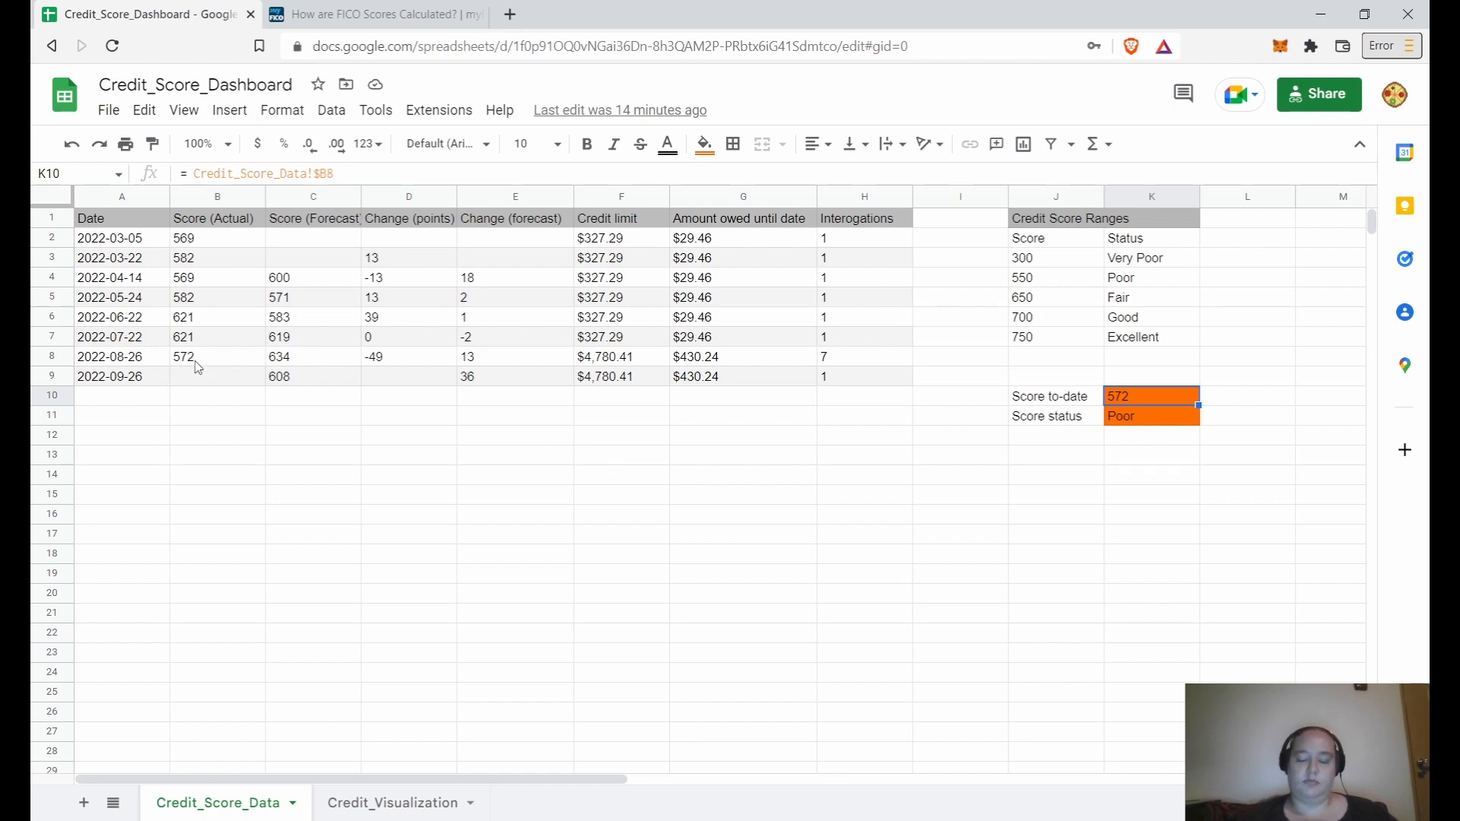
Step: Inspect the Score status VLOOKUP formula in K11 together with the Credit Score Ranges table in J2:K7 and its lookup value in K10
{"action": "left_click", "coordinate": [1126, 425]}
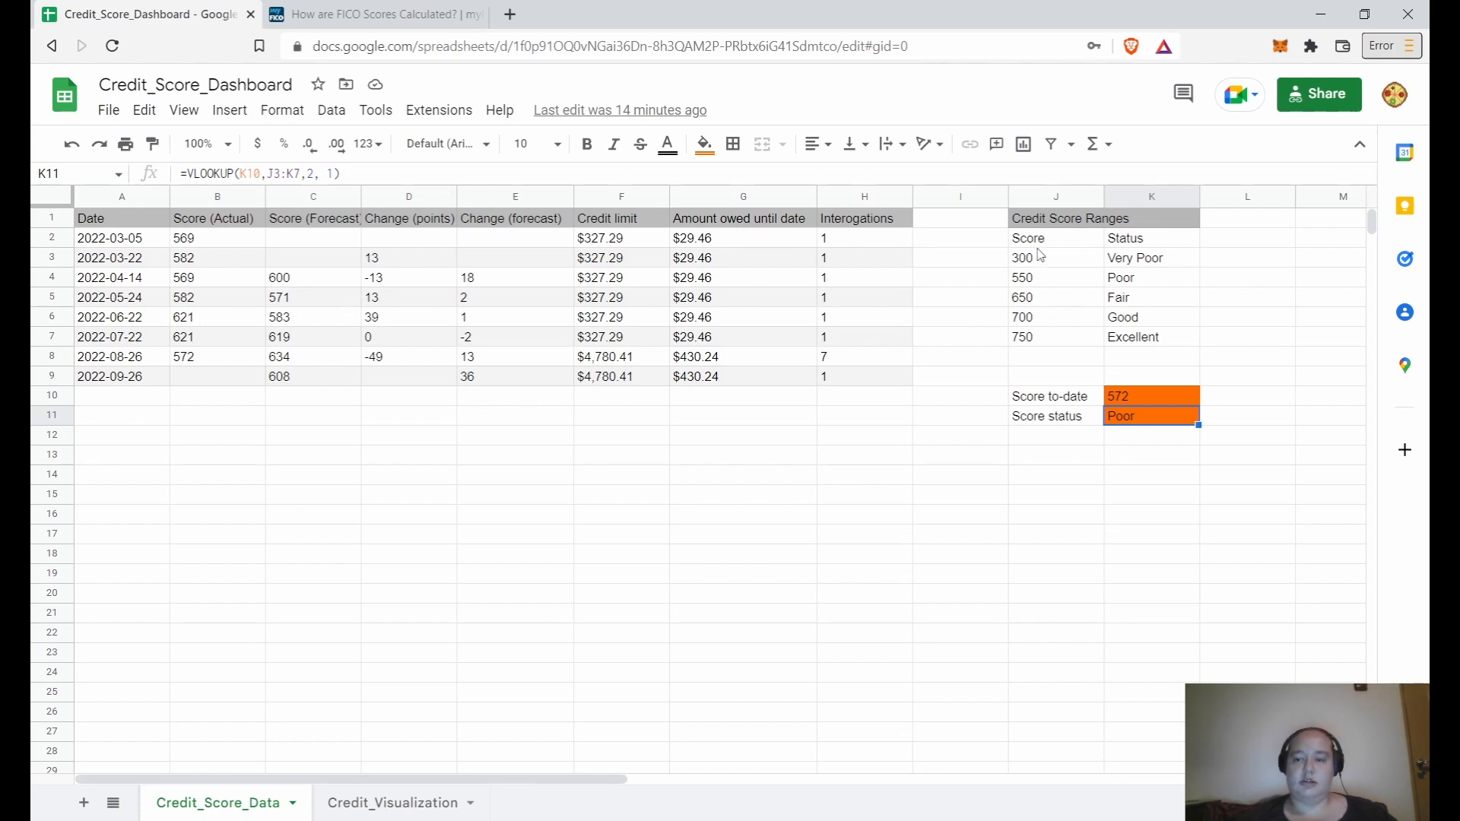
{"action": "left_click_drag", "start_coordinate": [1035, 242], "coordinate": [1125, 334]}
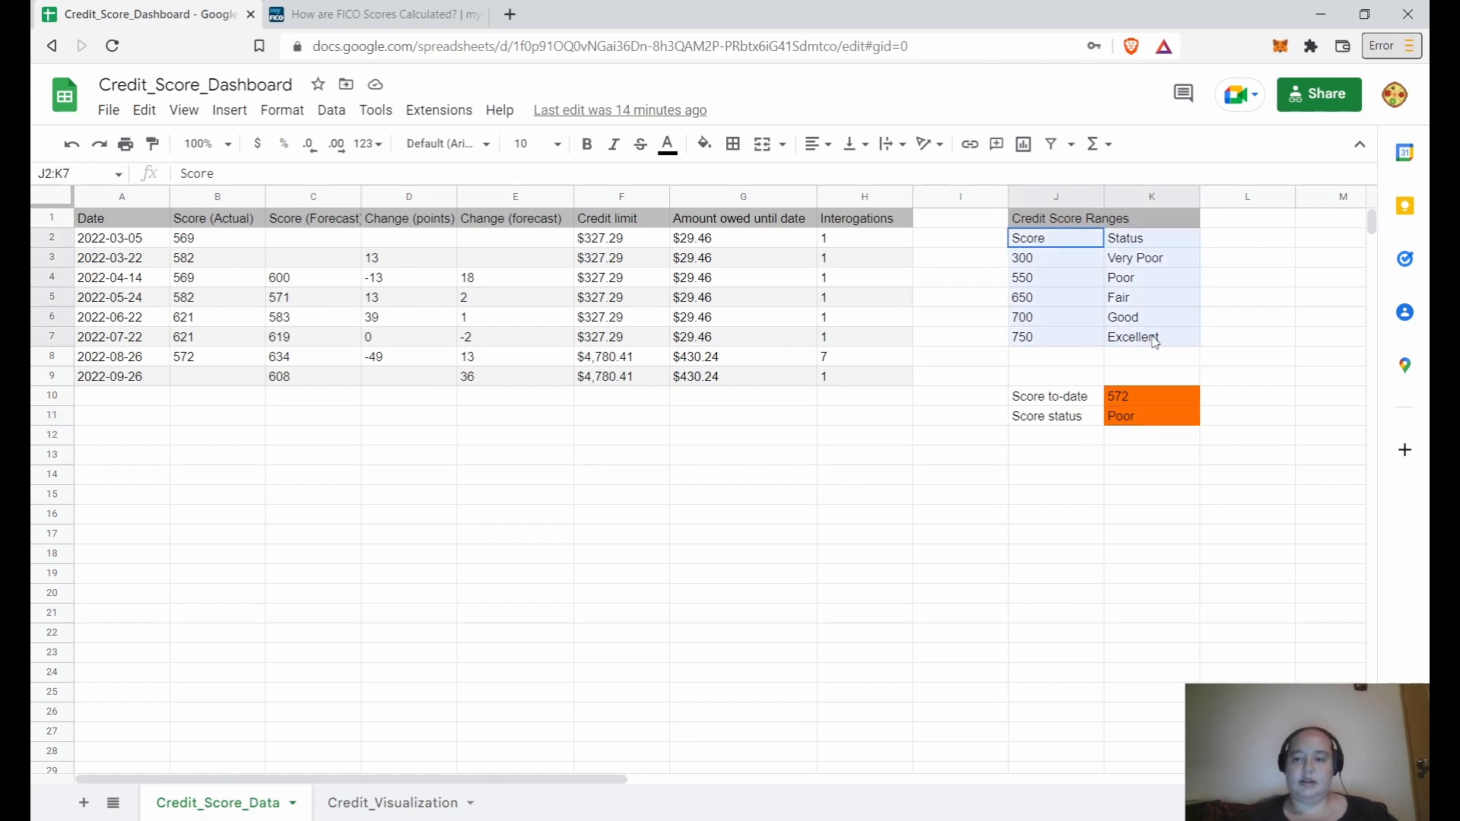
{"action": "left_click", "coordinate": [1130, 400]}
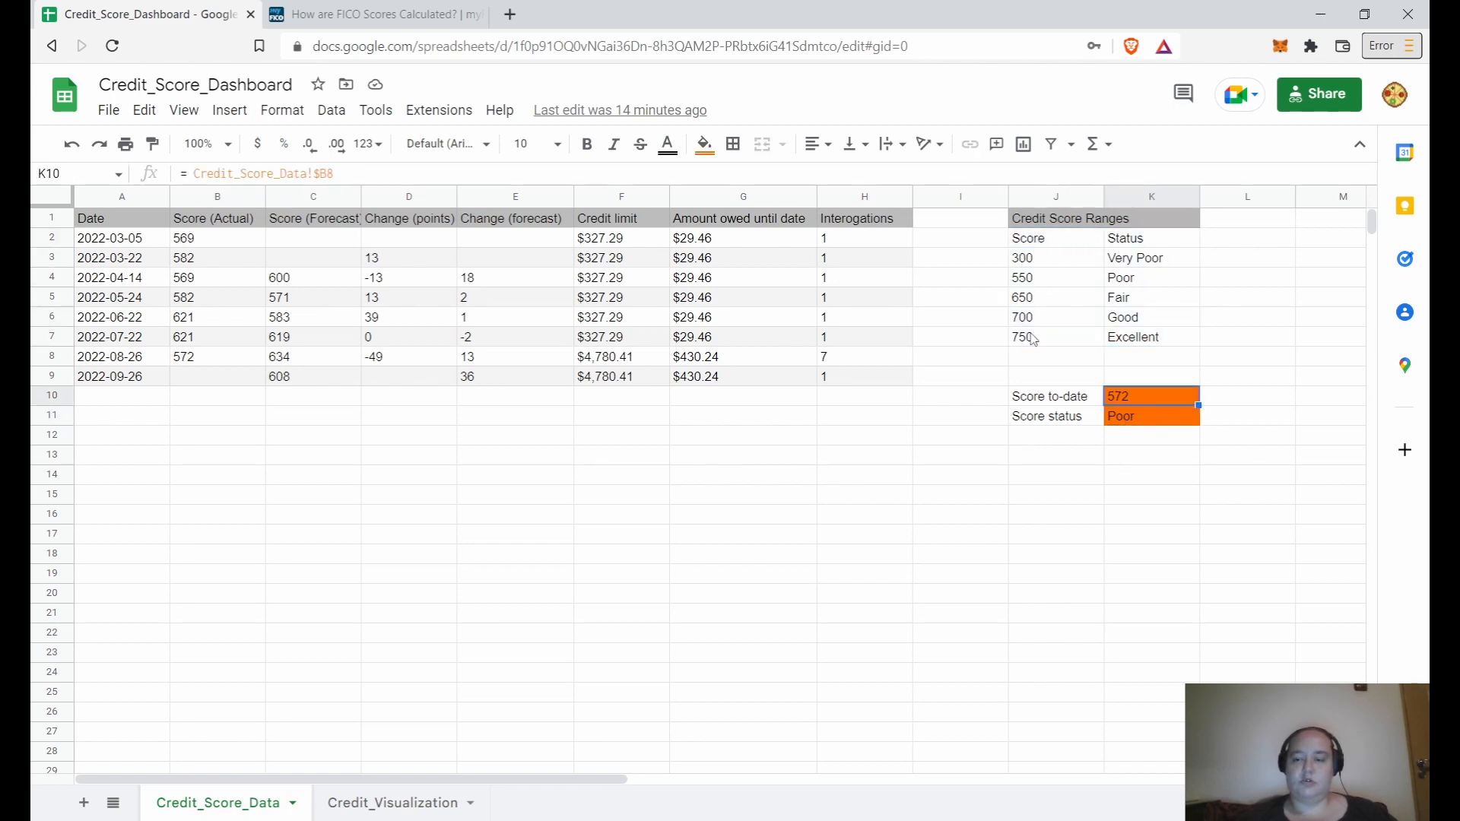
{"action": "left_click", "coordinate": [1117, 416]}
{"action": "left_click", "coordinate": [1125, 396]}
Step: Review the score thresholds 300, 550 and 650 in column J of the Credit Score Ranges table
{"action": "left_click", "coordinate": [1028, 287]}
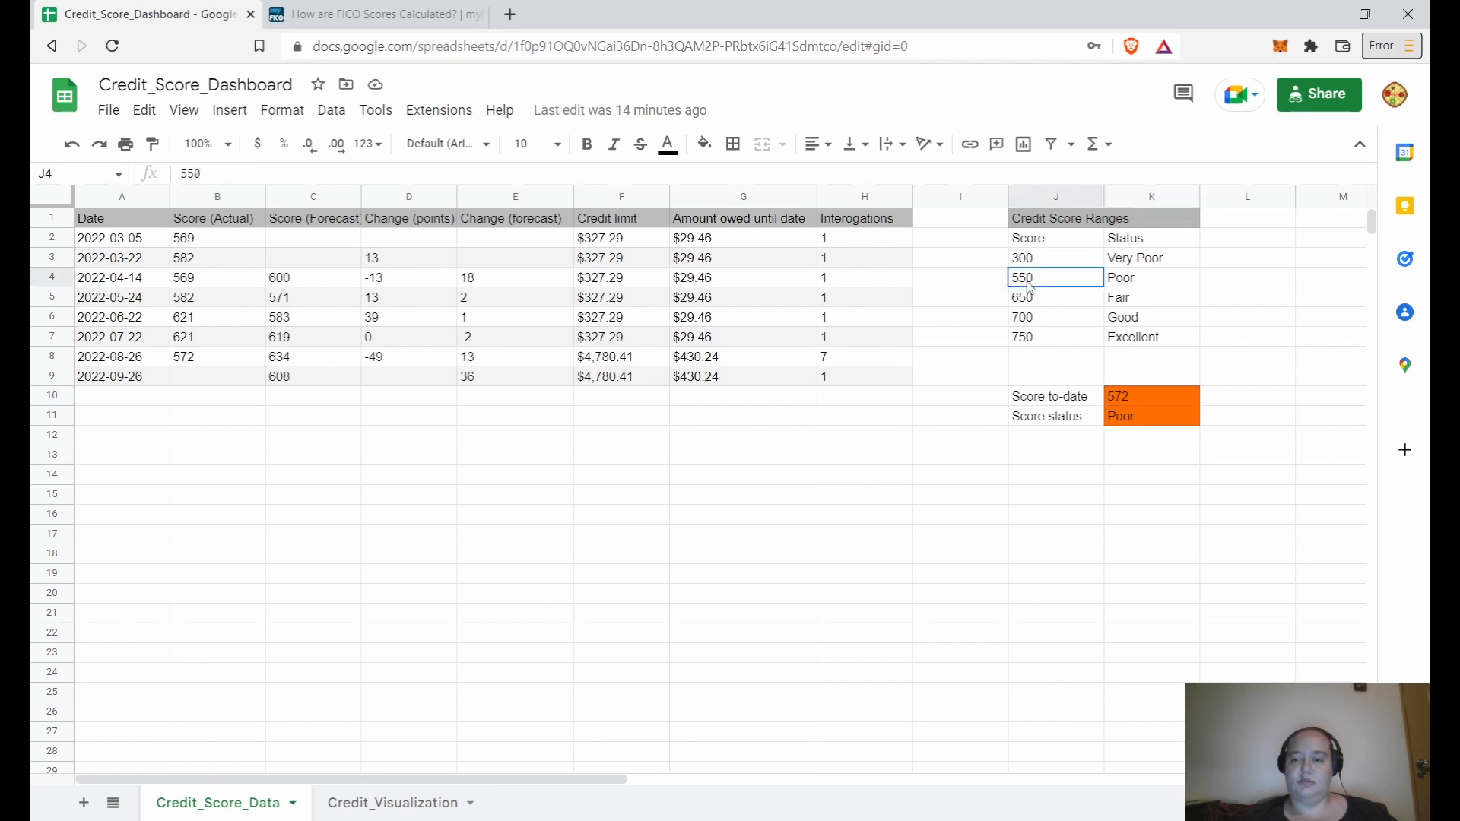
{"action": "left_click", "coordinate": [1031, 303]}
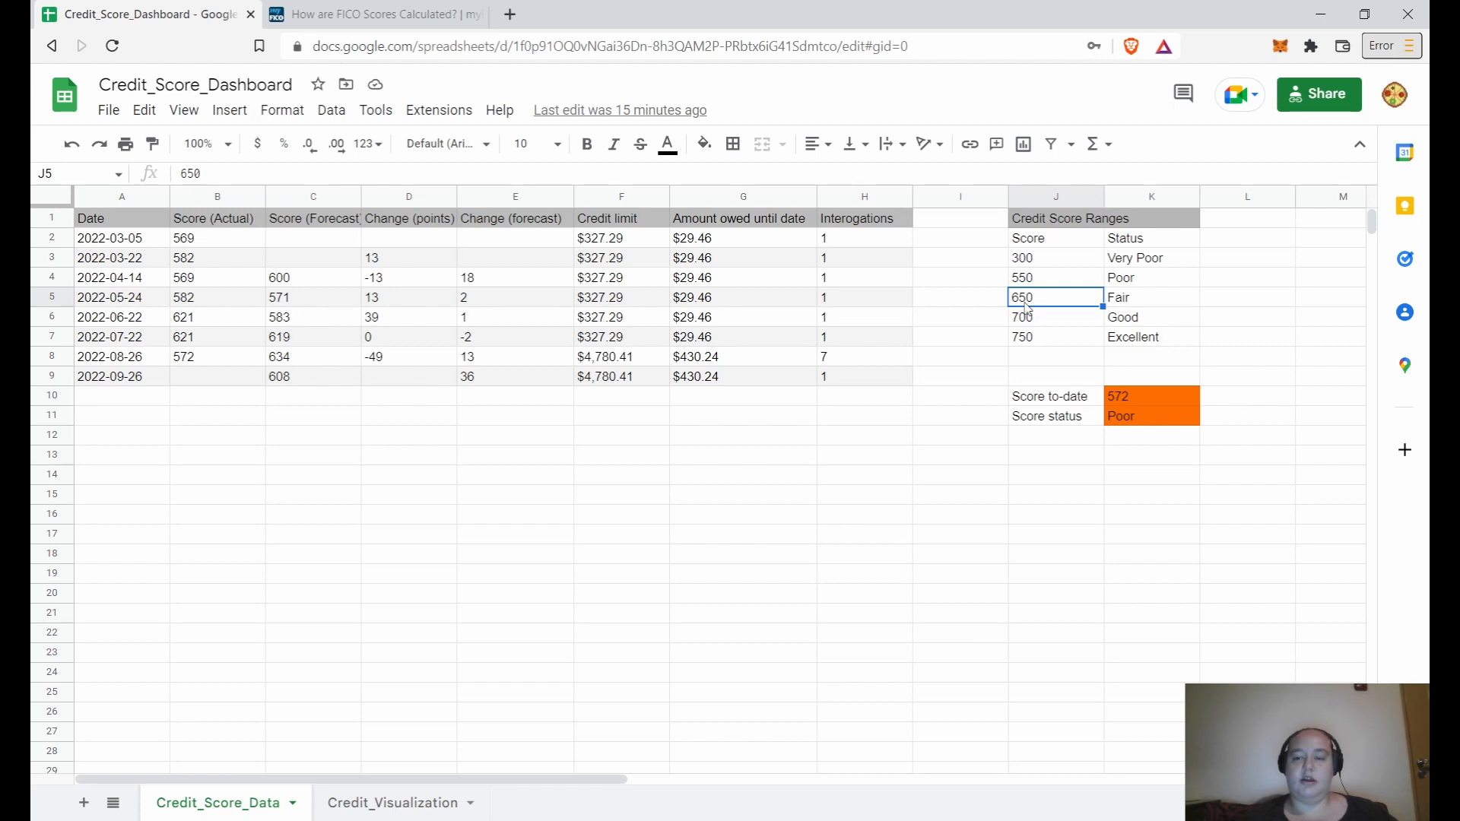
{"action": "left_click", "coordinate": [1034, 199]}
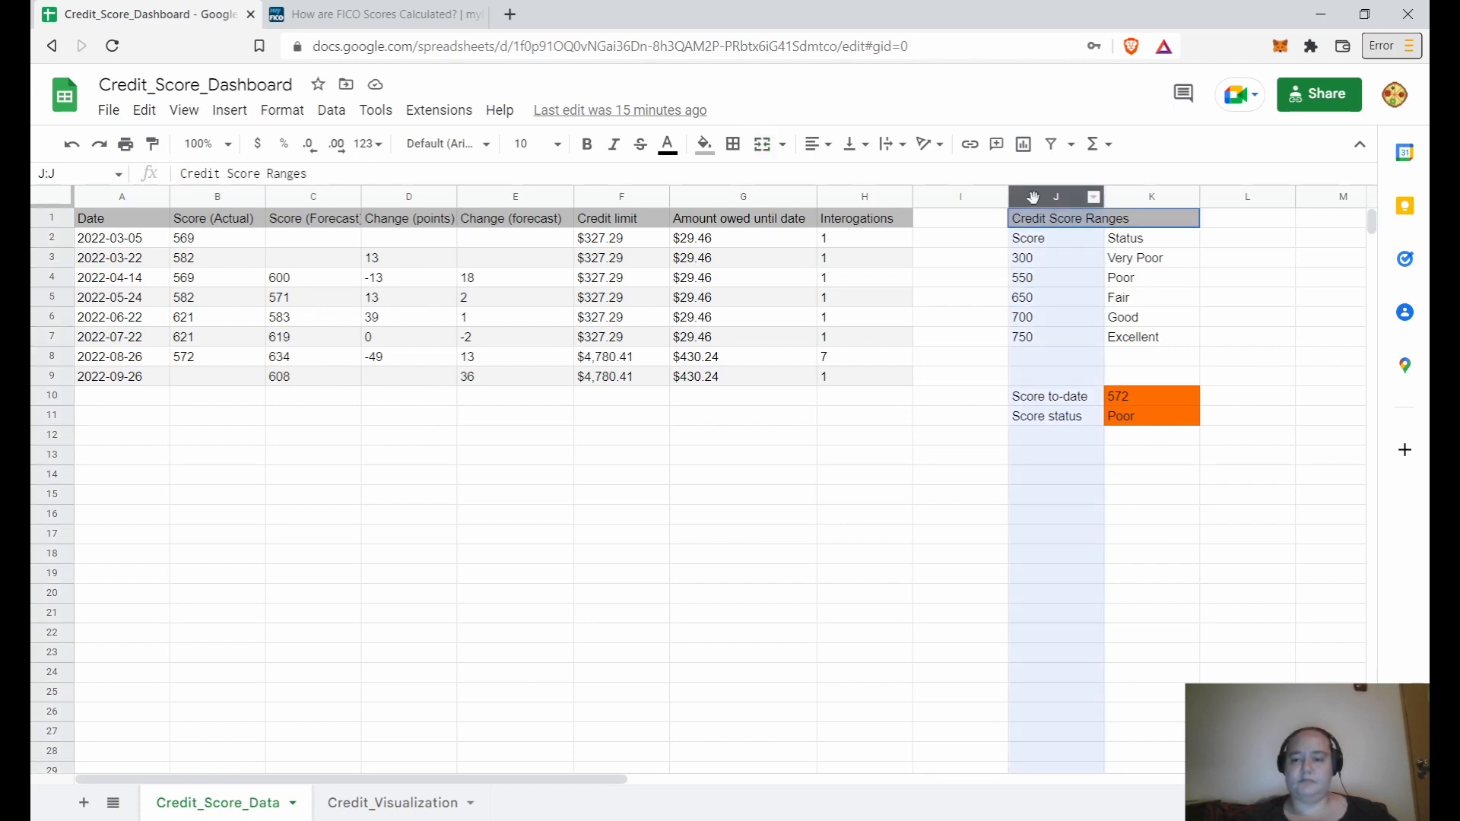
{"action": "left_click", "coordinate": [1047, 263]}
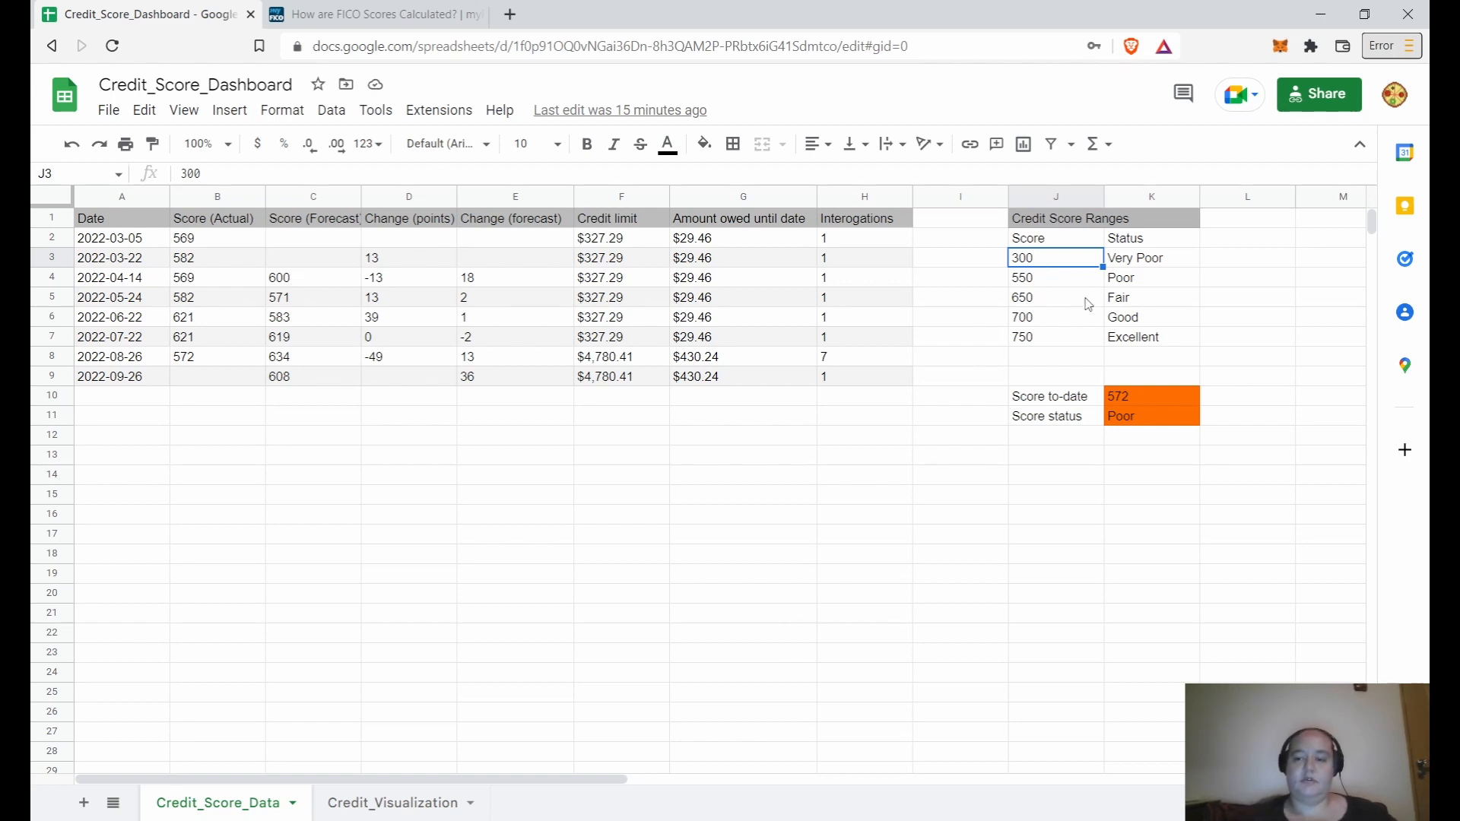
{"action": "left_click", "coordinate": [1035, 282]}
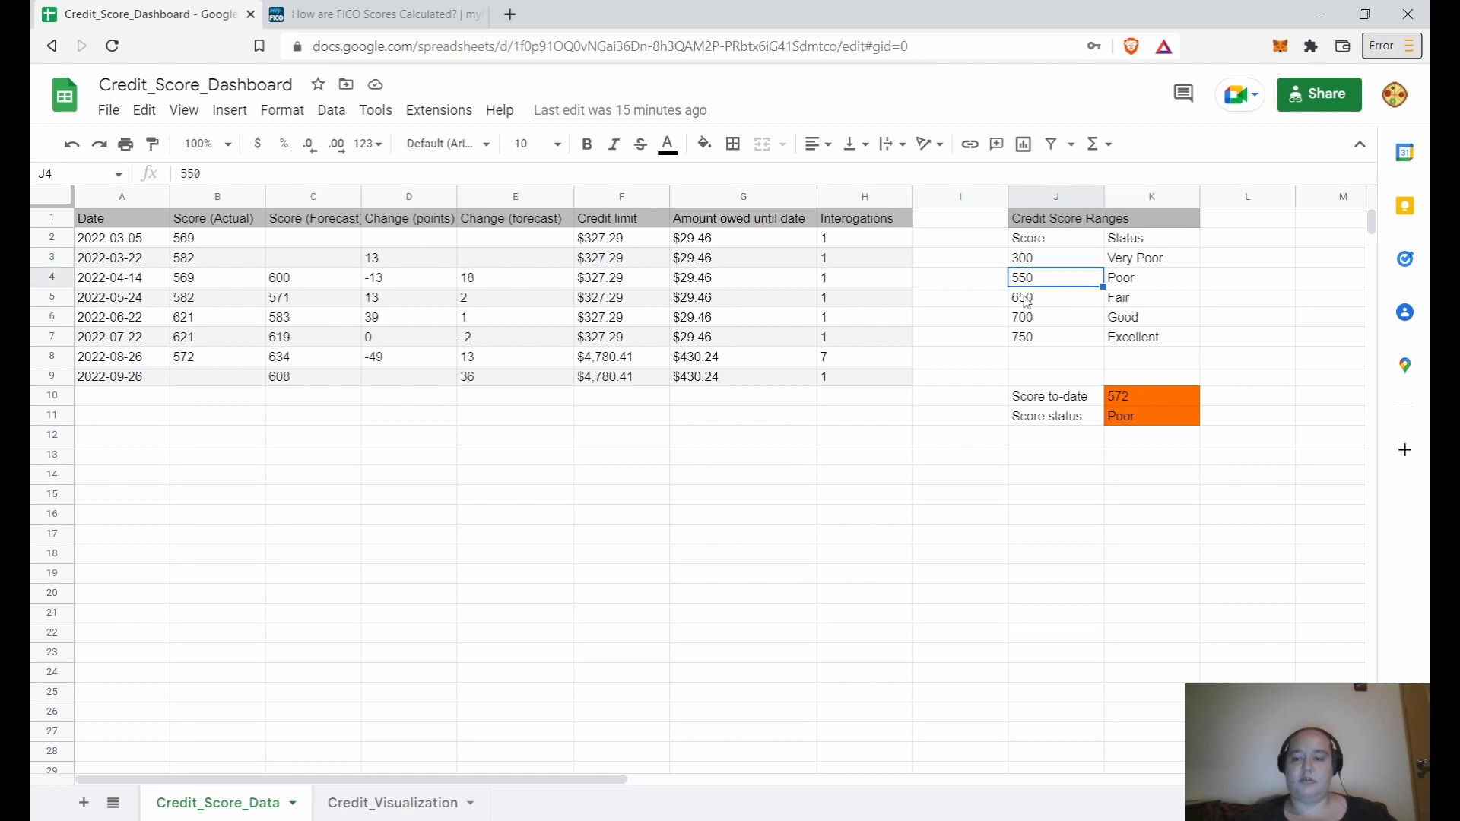
{"action": "left_click", "coordinate": [1027, 301]}
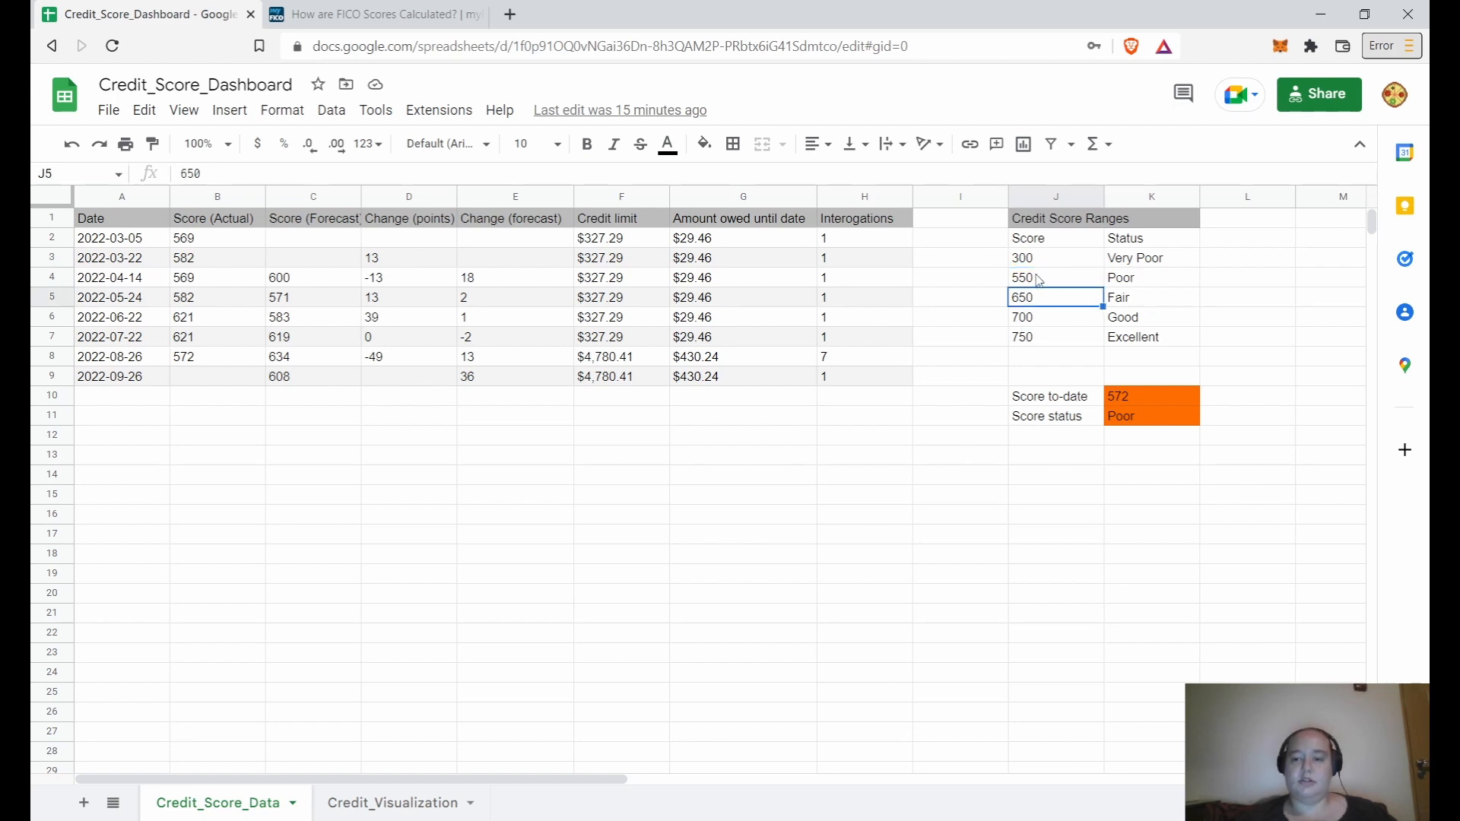
Step: Open the VLOOKUP formula in K11, examine its last argument, and leave the formula without changing it
{"action": "left_click", "coordinate": [1122, 401]}
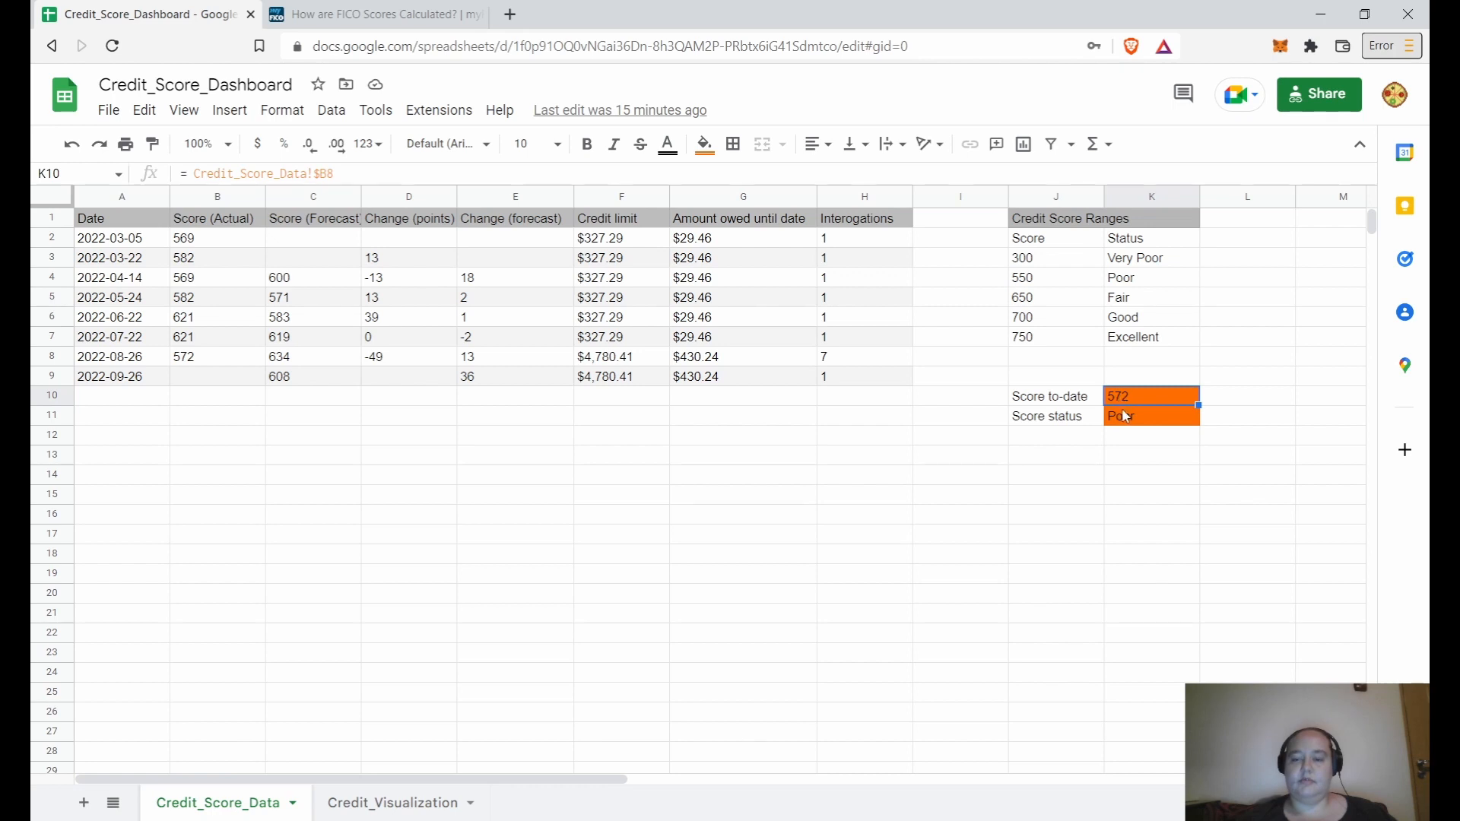
{"action": "left_click", "coordinate": [1124, 417]}
{"action": "double_click", "coordinate": [1125, 417]}
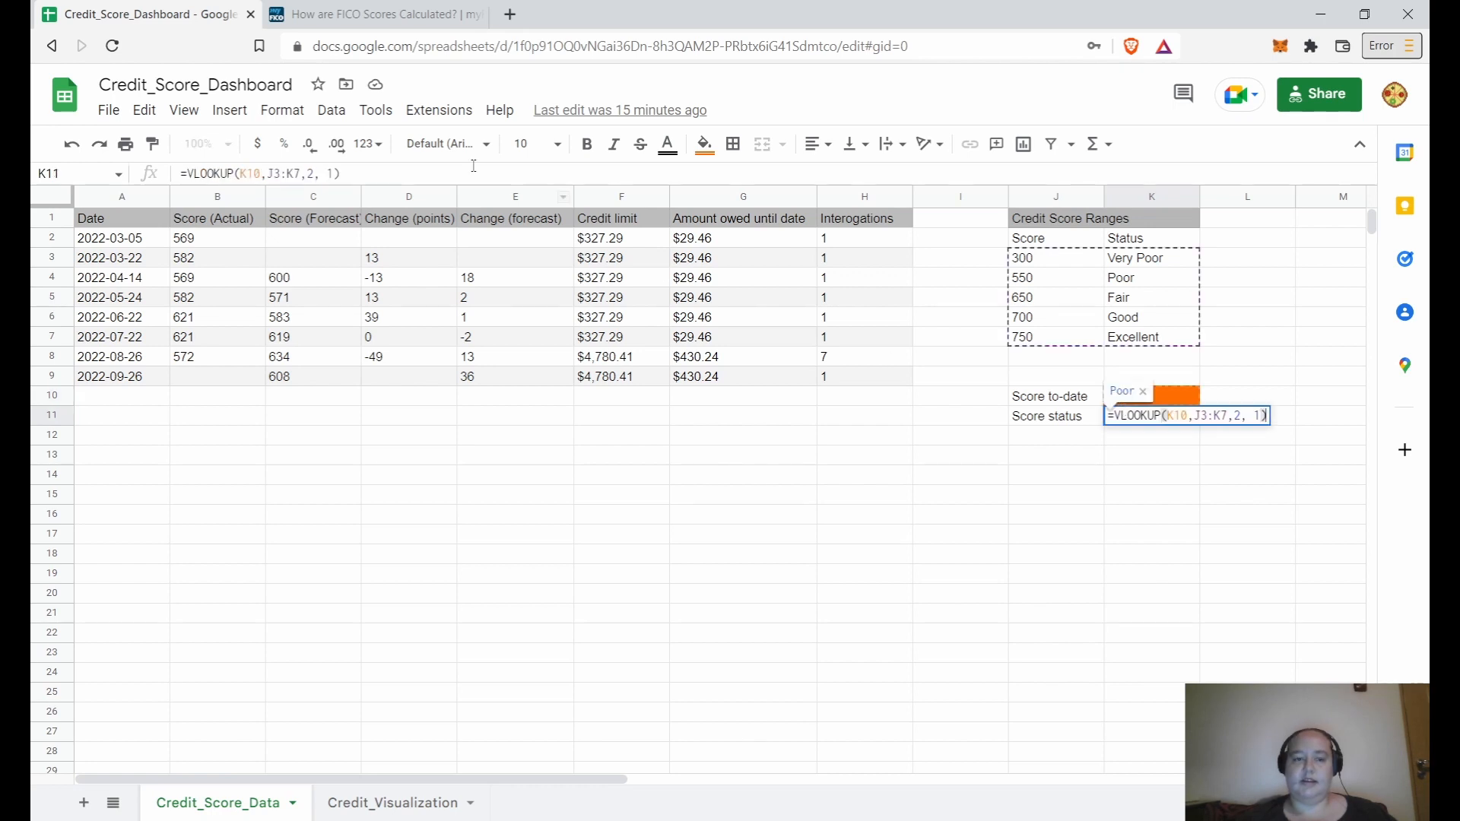
{"action": "double_click", "coordinate": [332, 174]}
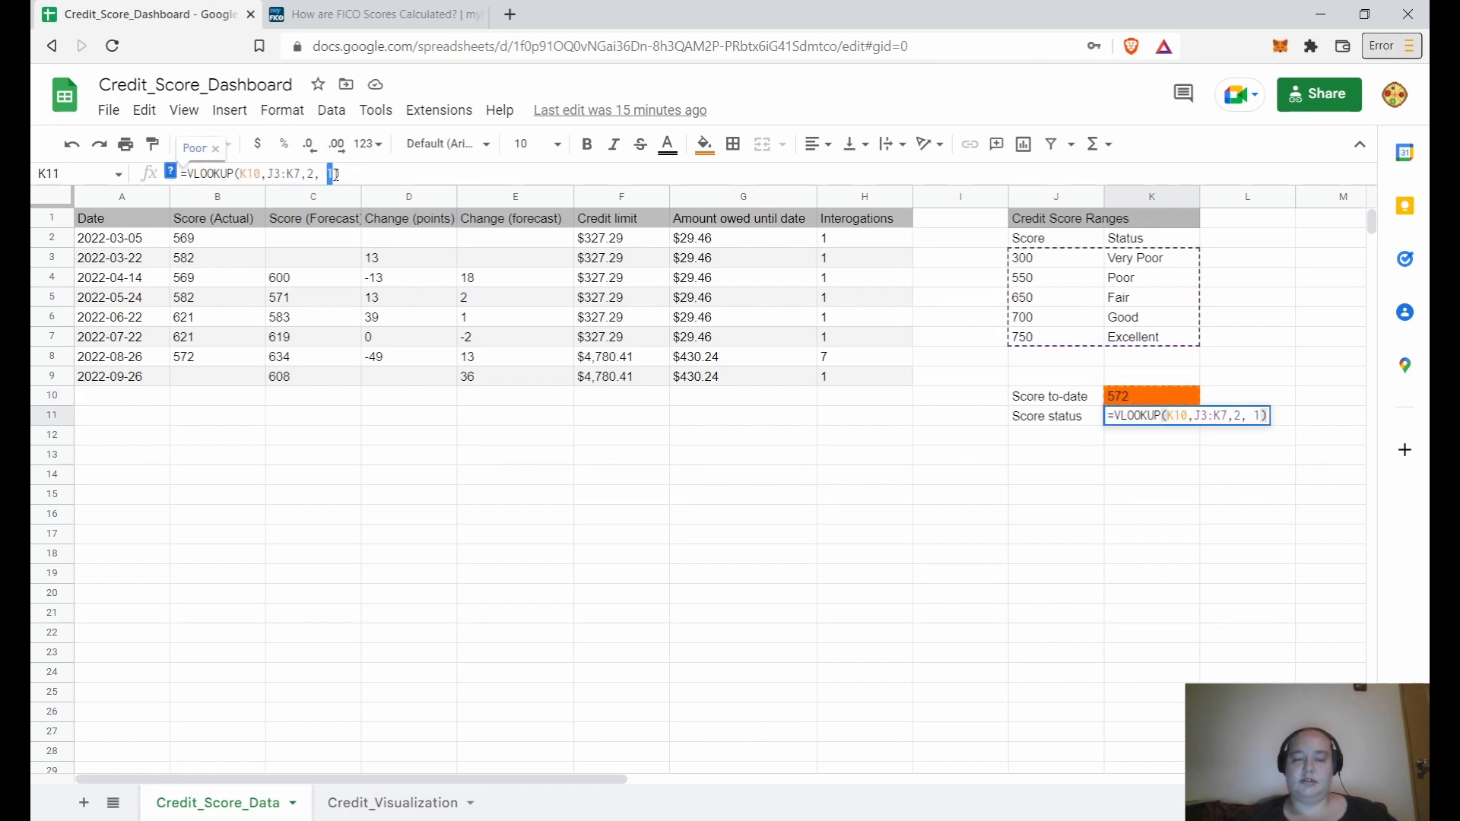
{"action": "left_click", "coordinate": [1036, 363]}
{"action": "key", "text": "Escape"}
Step: Compare the Score to-date in K10 with the thresholds in J4 and J5 and the Score status in K11
{"action": "left_click", "coordinate": [1136, 397]}
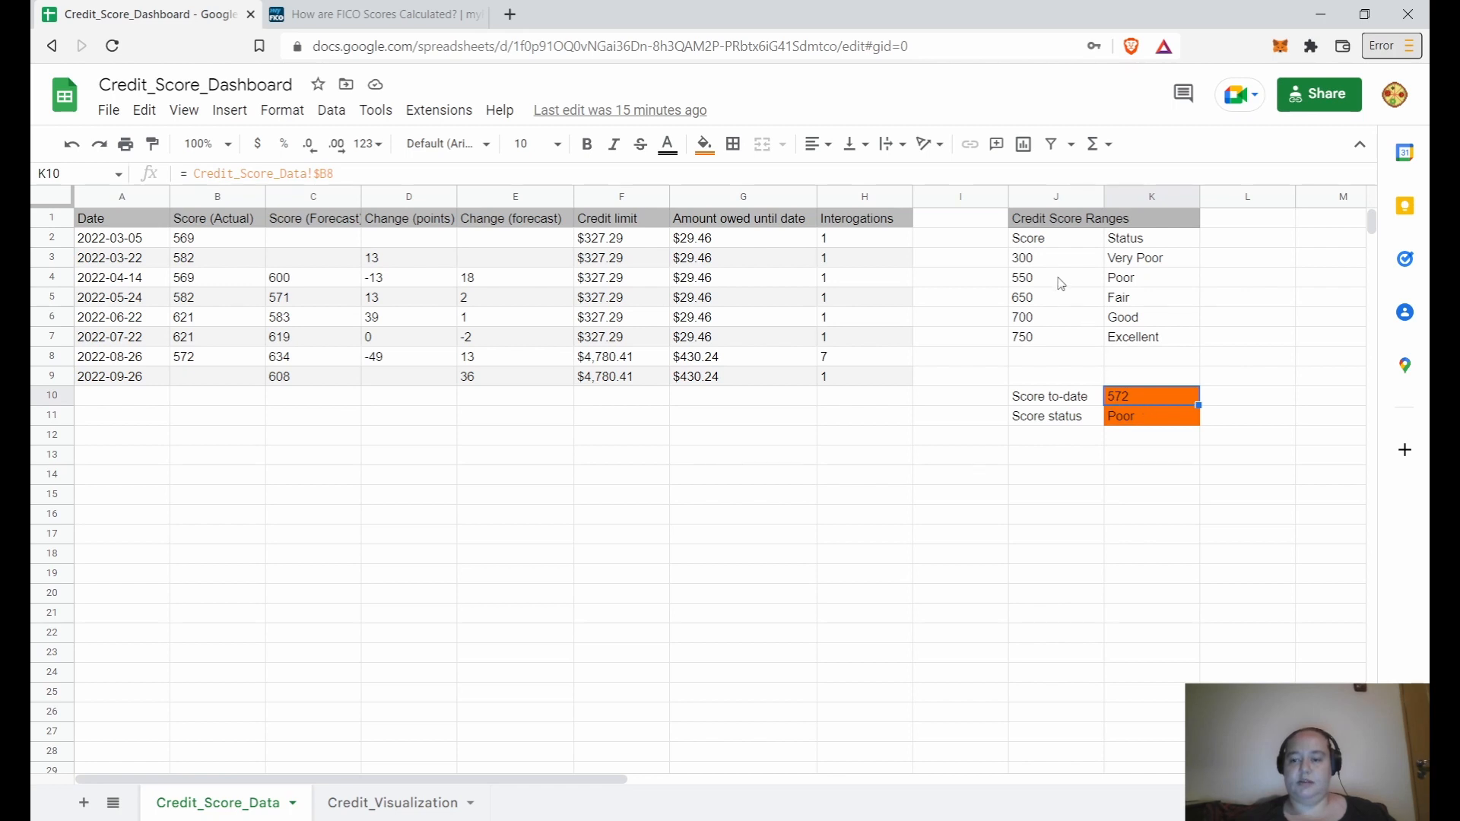
{"action": "mouse_move", "coordinate": [1061, 284]}
{"action": "left_mouse_down"}
{"action": "mouse_move", "coordinate": [1083, 286]}
{"action": "mouse_move", "coordinate": [1054, 303]}
{"action": "mouse_move", "coordinate": [1050, 282]}
{"action": "left_mouse_up"}
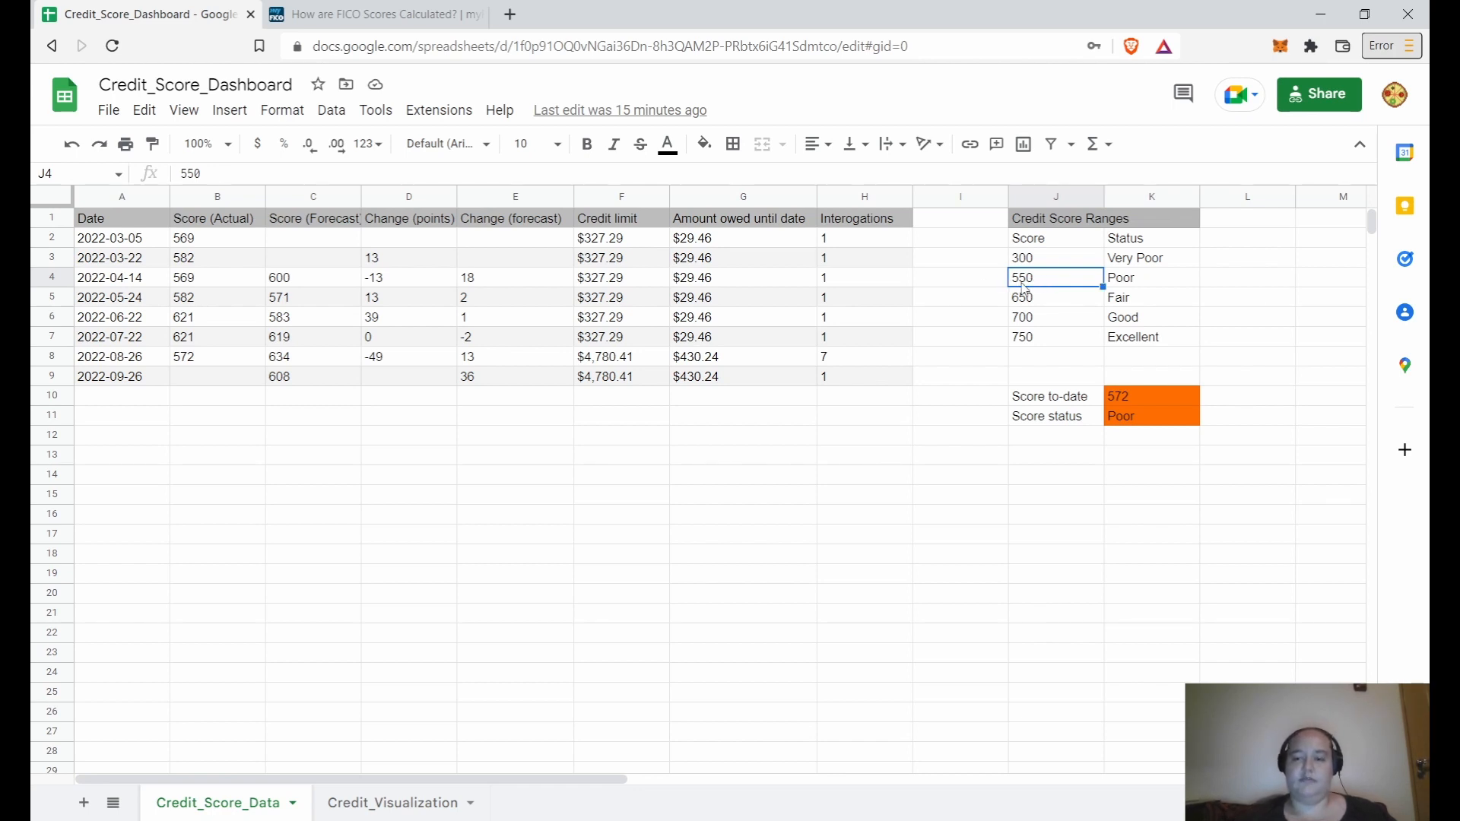
{"action": "left_click", "coordinate": [1026, 306]}
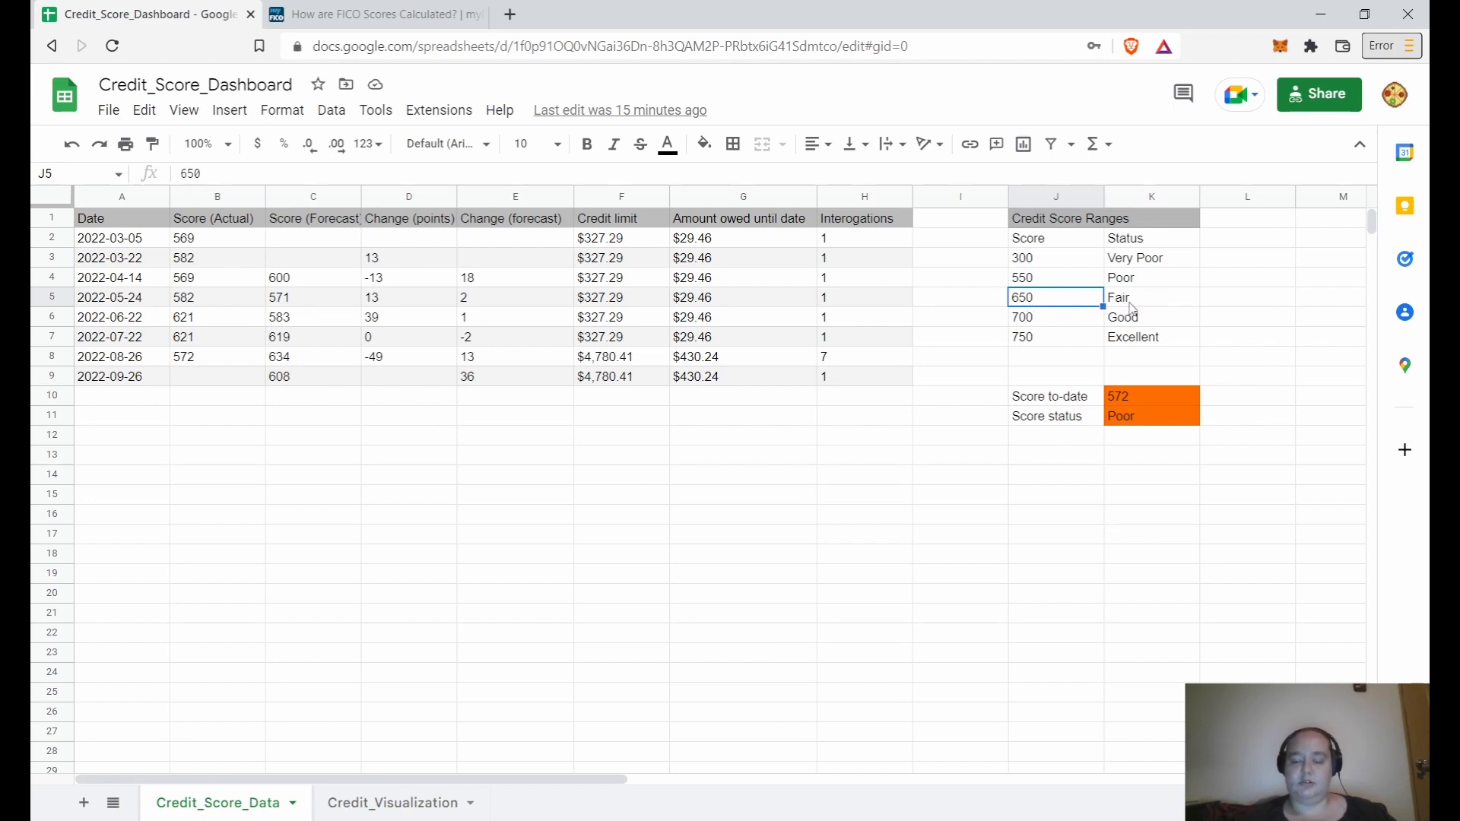
{"action": "left_click", "coordinate": [1122, 422]}
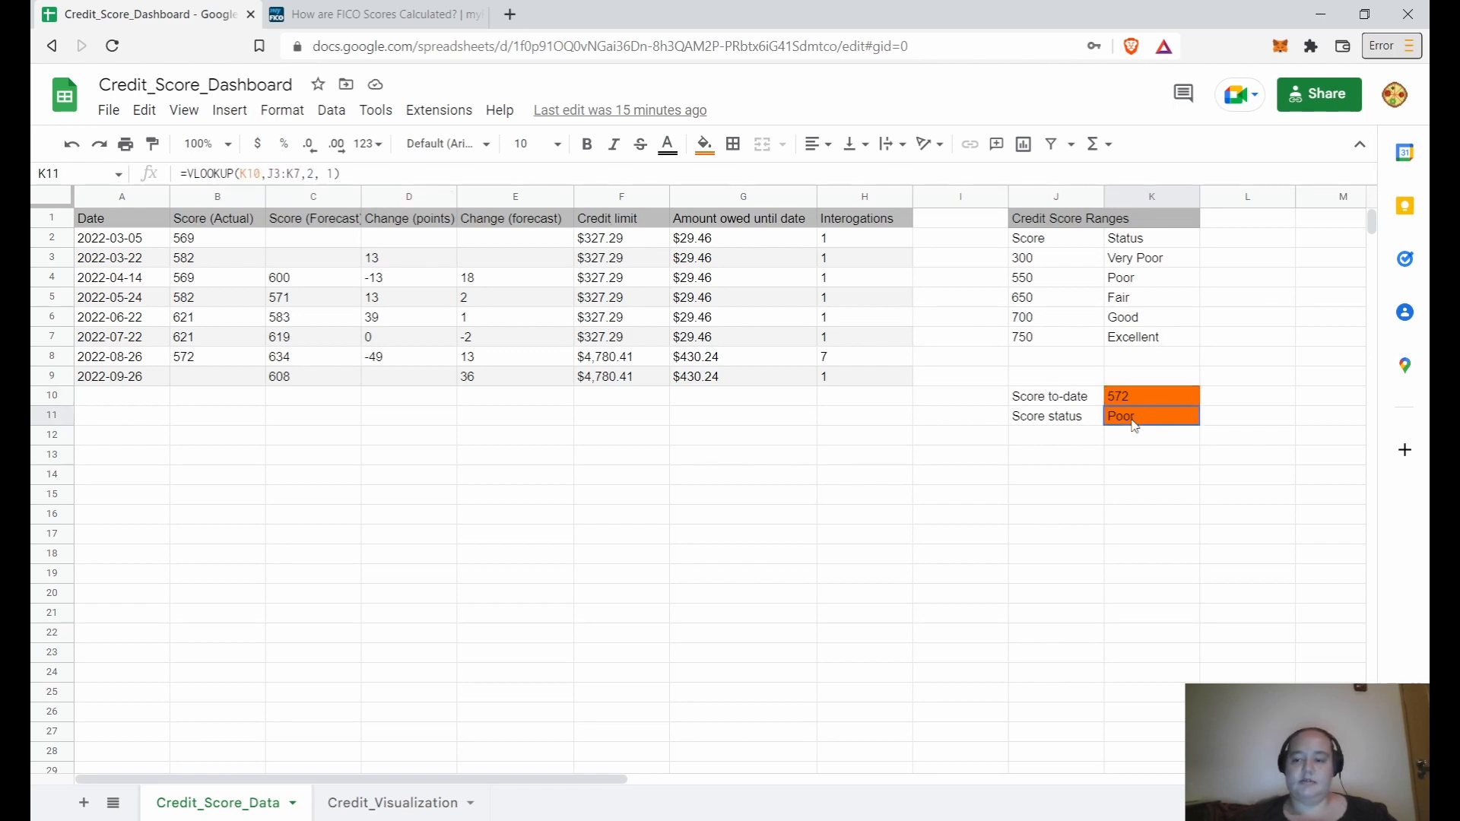
Step: Review the conditional format rules applied to the Score status cell K11, including the details of the "Good" rule
{"action": "left_click", "coordinate": [1146, 394]}
{"action": "key", "text": "Down"}
{"action": "left_click", "coordinate": [282, 109]}
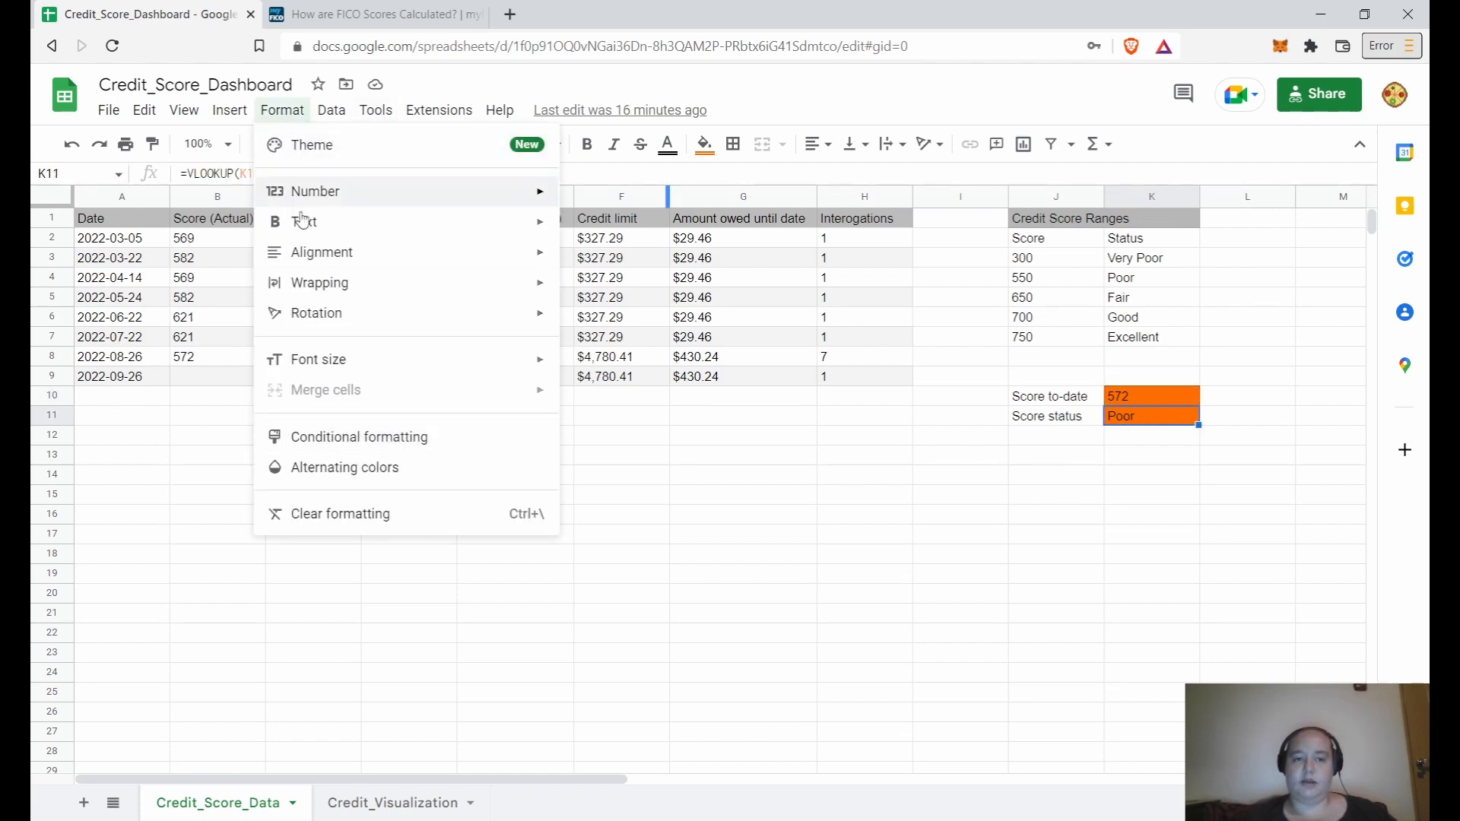
{"action": "left_click", "coordinate": [373, 449]}
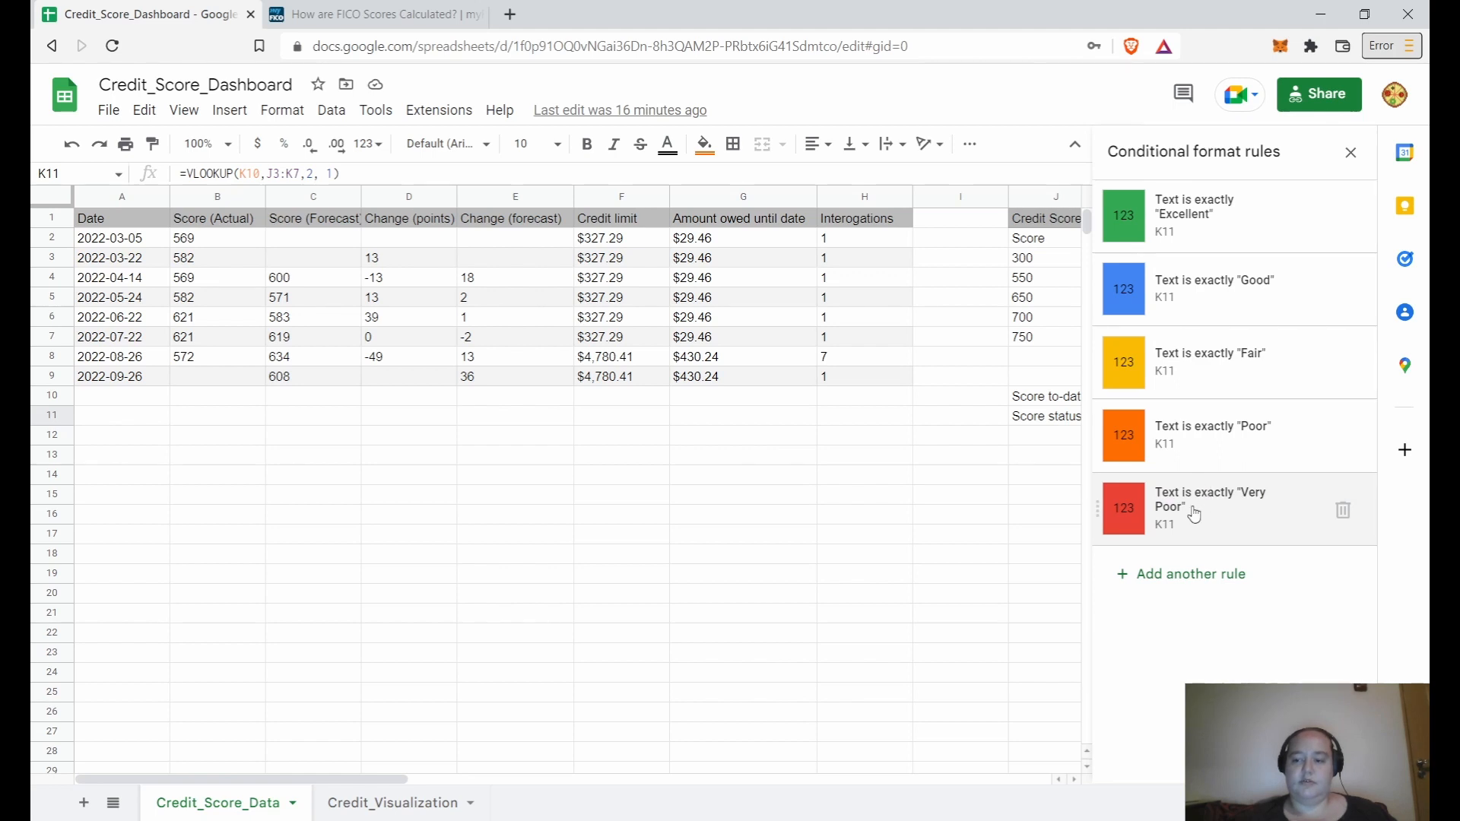
{"action": "left_click", "coordinate": [1189, 304]}
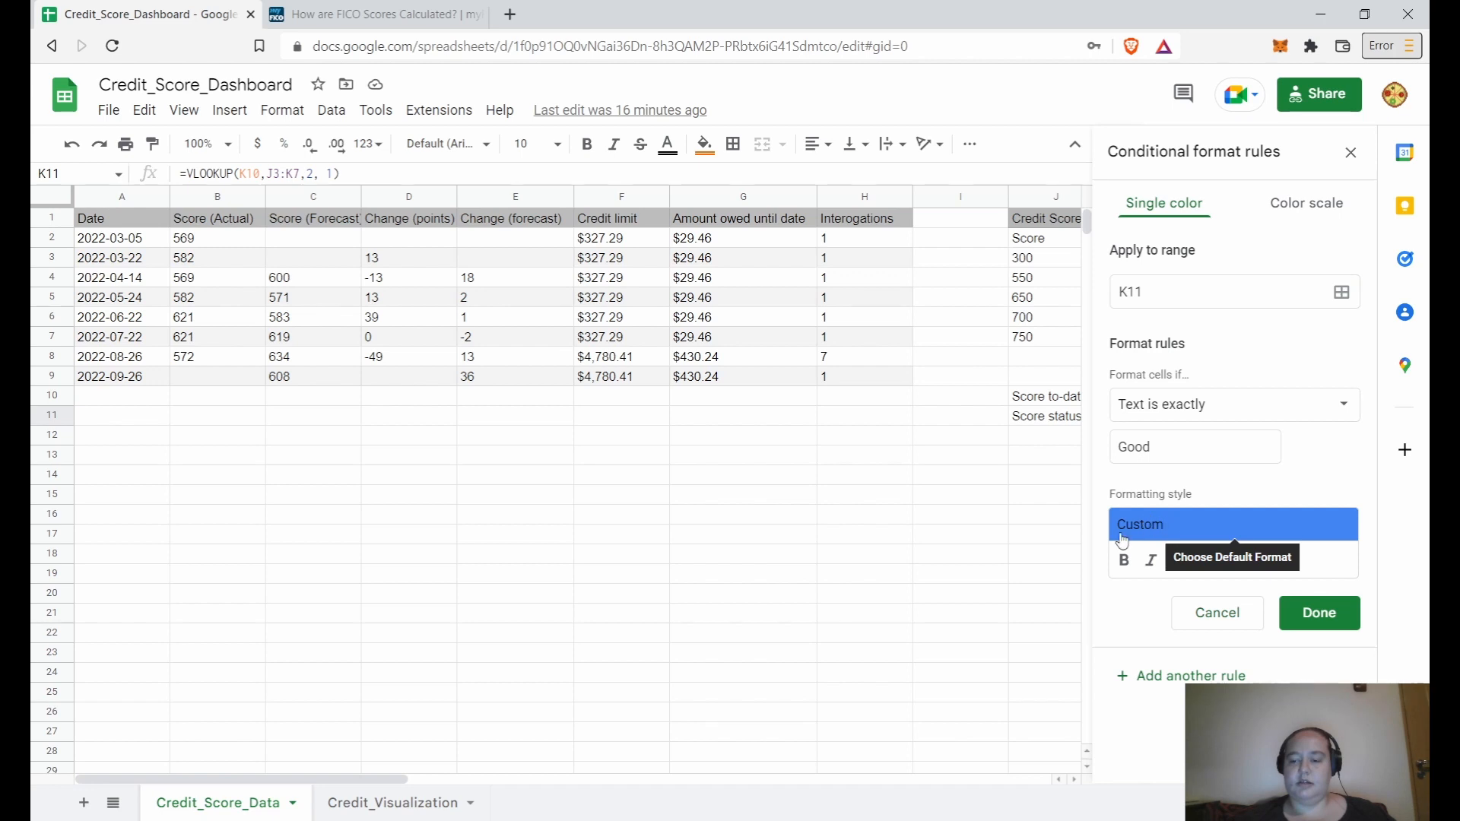
{"action": "left_click", "coordinate": [1349, 156]}
Step: Review the conditional format rules for the Score to-date cell K10 and examine the rule for values greater than or equal to 650
{"action": "left_click", "coordinate": [1156, 392]}
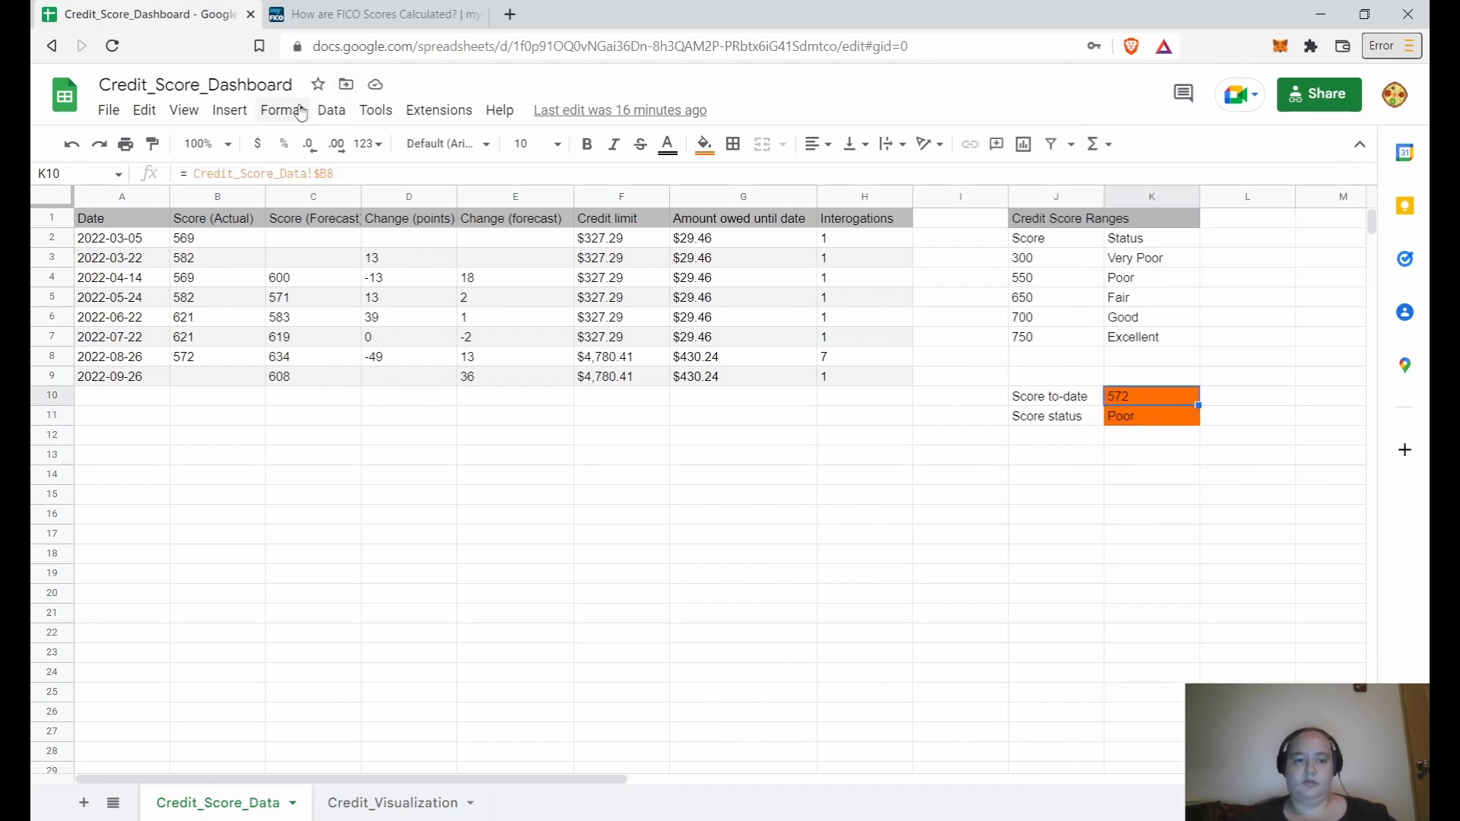
{"action": "left_click", "coordinate": [282, 110]}
{"action": "left_click", "coordinate": [329, 439]}
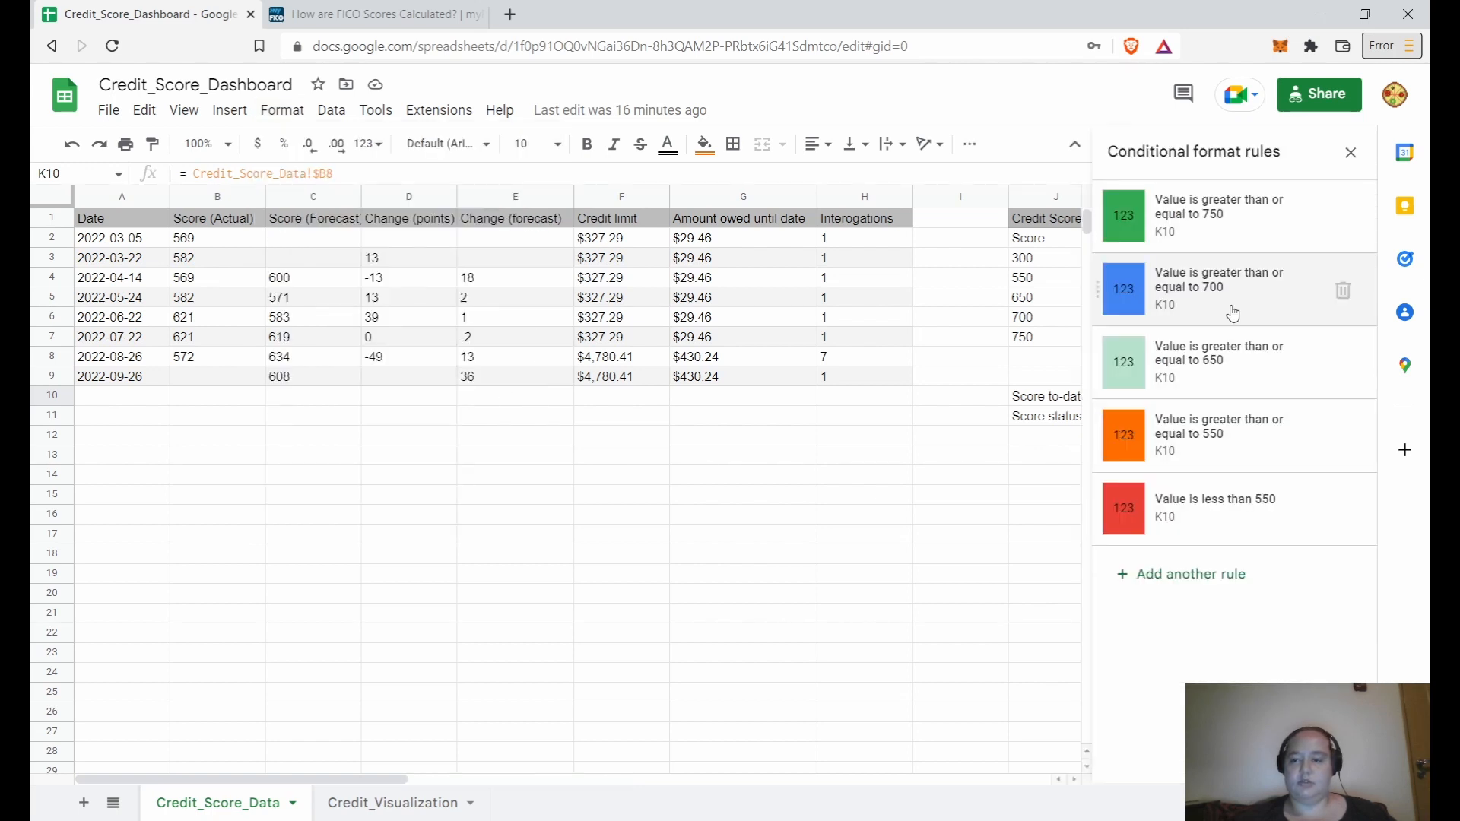
{"action": "left_click", "coordinate": [1226, 358]}
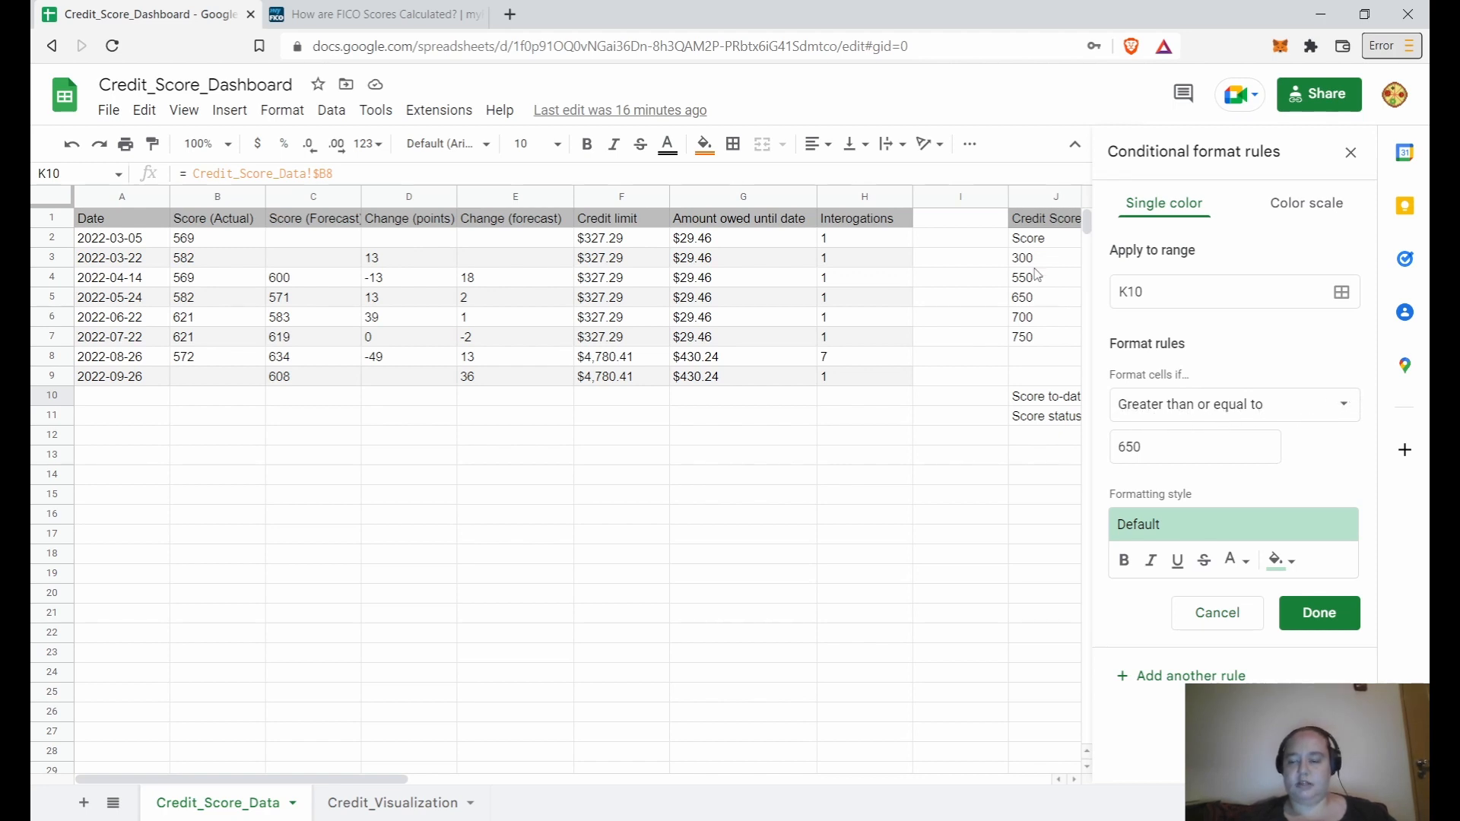
{"action": "left_click", "coordinate": [1145, 446]}
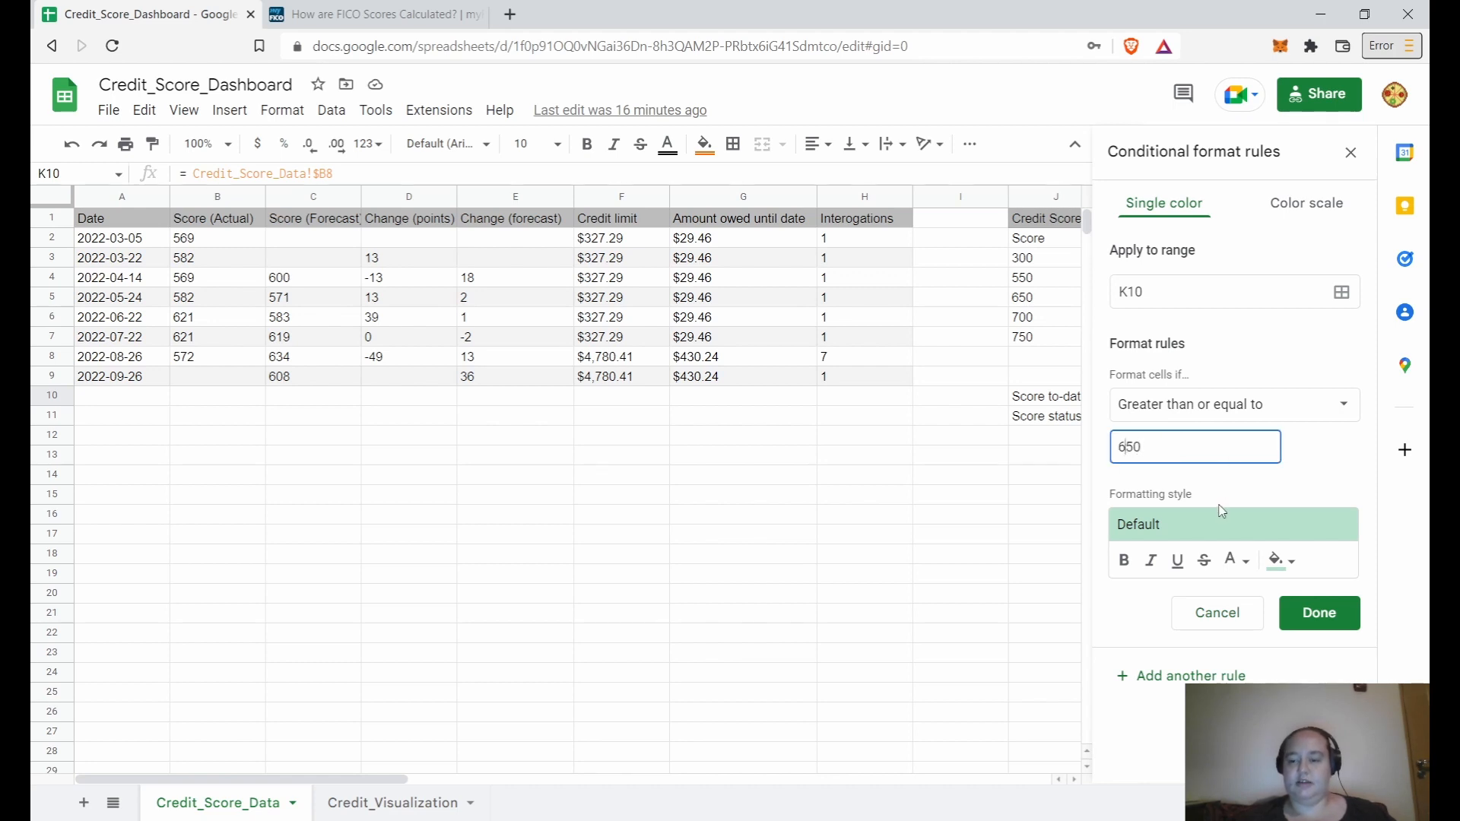
{"action": "left_click", "coordinate": [1348, 156]}
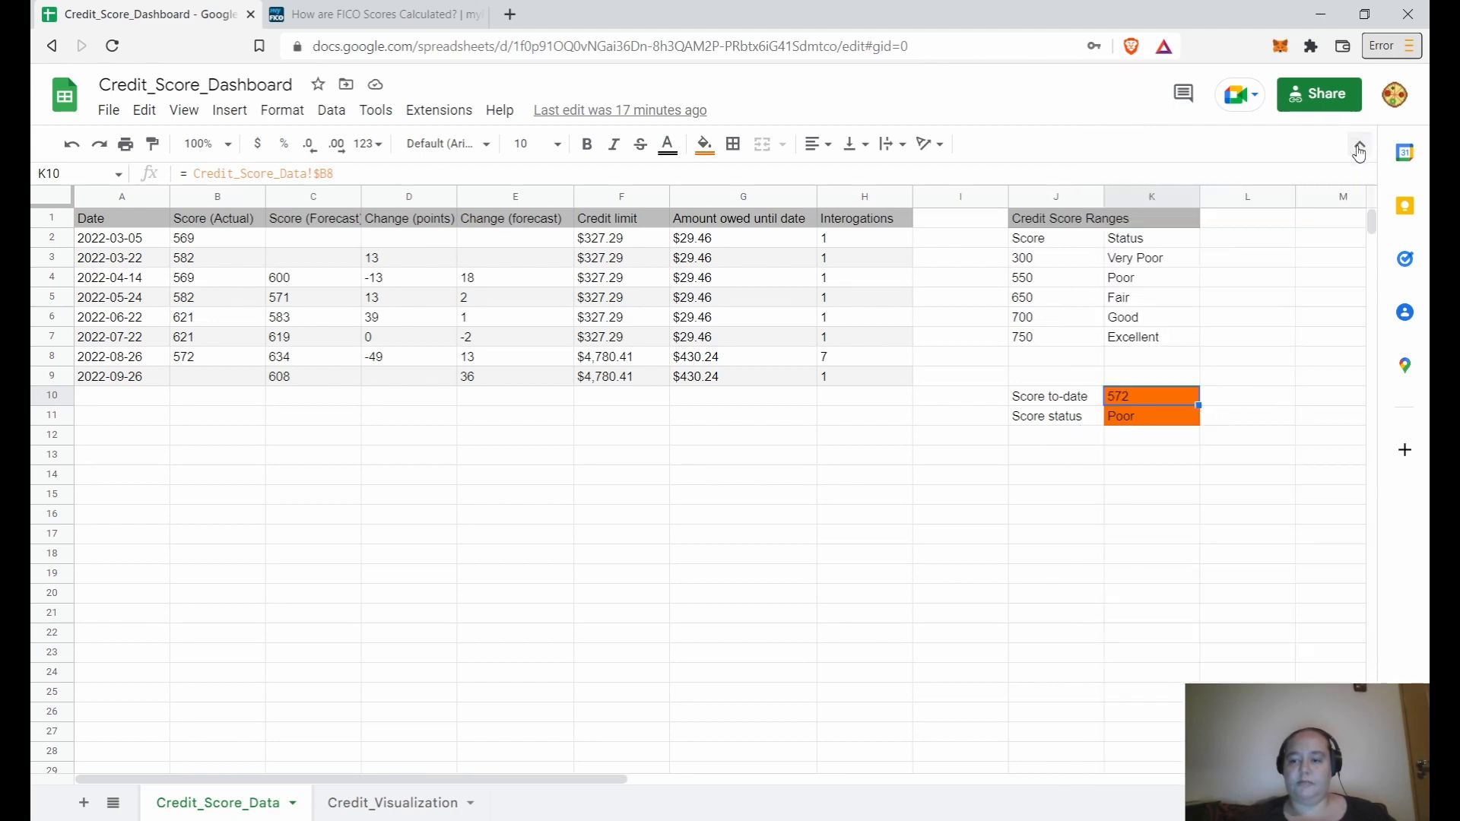
Step: Examine K10's conditional format rule for values greater than or equal to 750 and compare the rules with the thresholds in J4 and J3
{"action": "right_click", "coordinate": [1136, 395]}
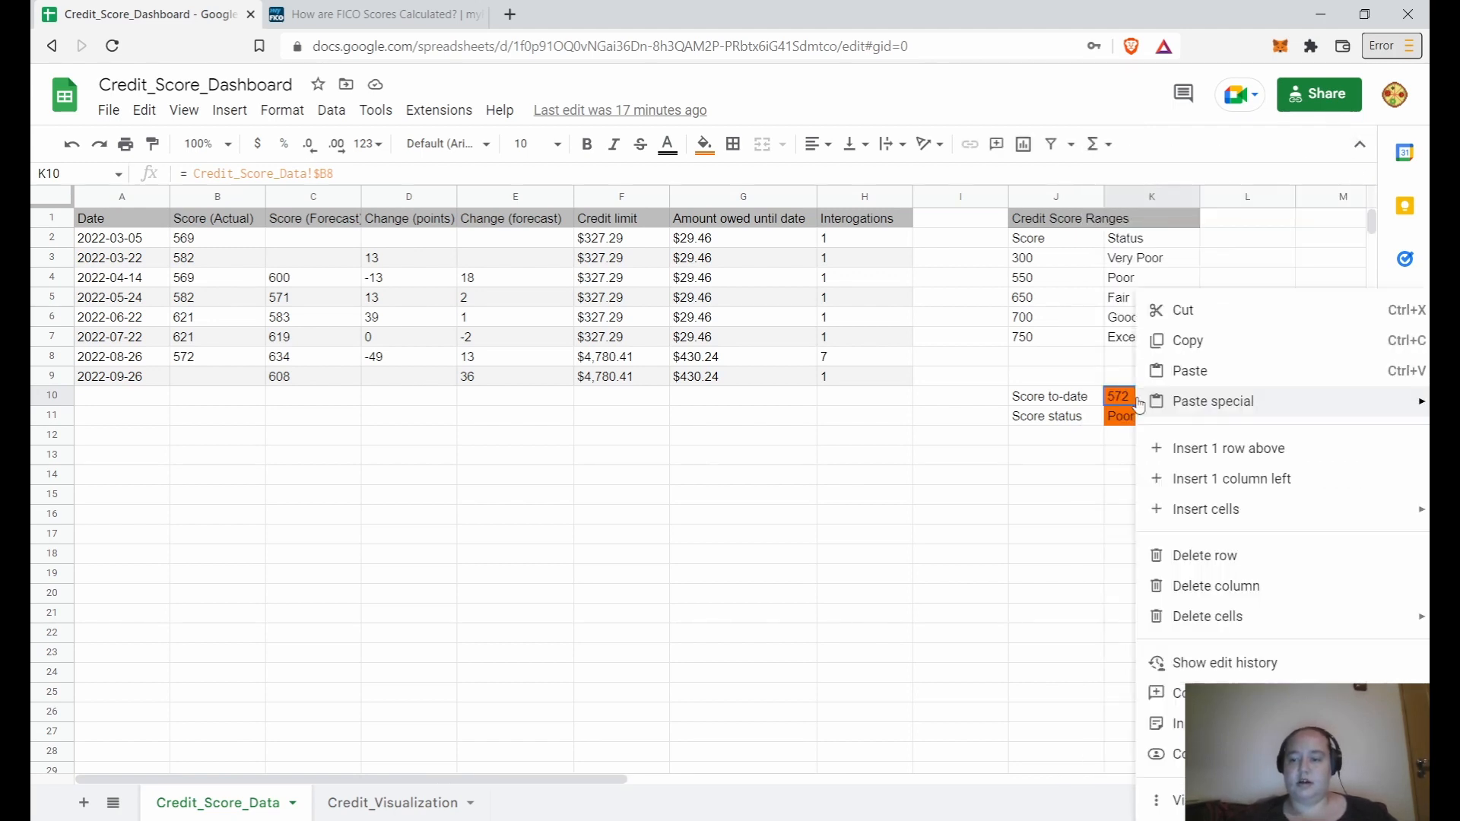
{"action": "left_click", "coordinate": [295, 112]}
{"action": "left_click", "coordinate": [334, 439]}
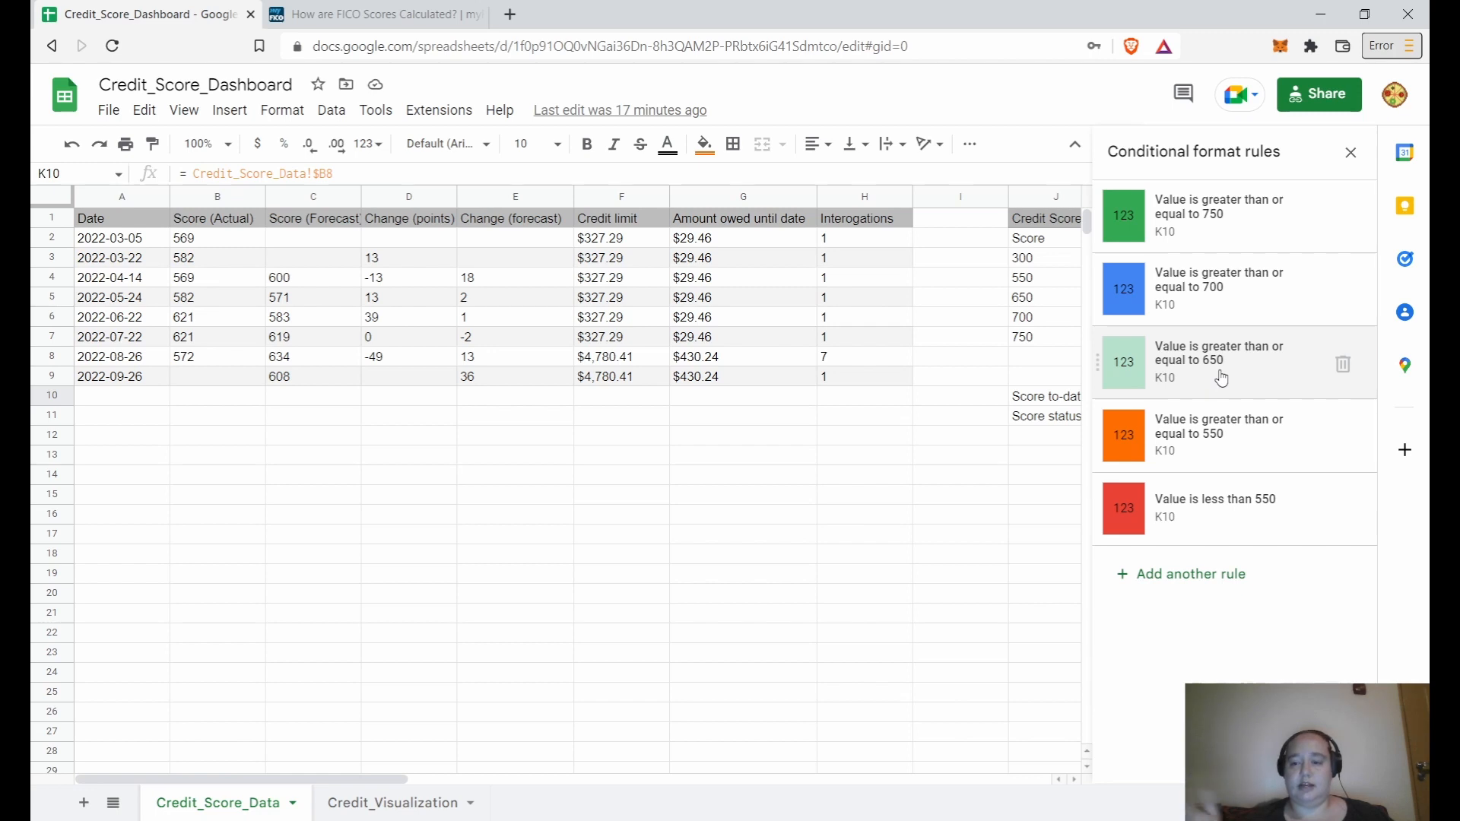
{"action": "left_click", "coordinate": [1205, 221]}
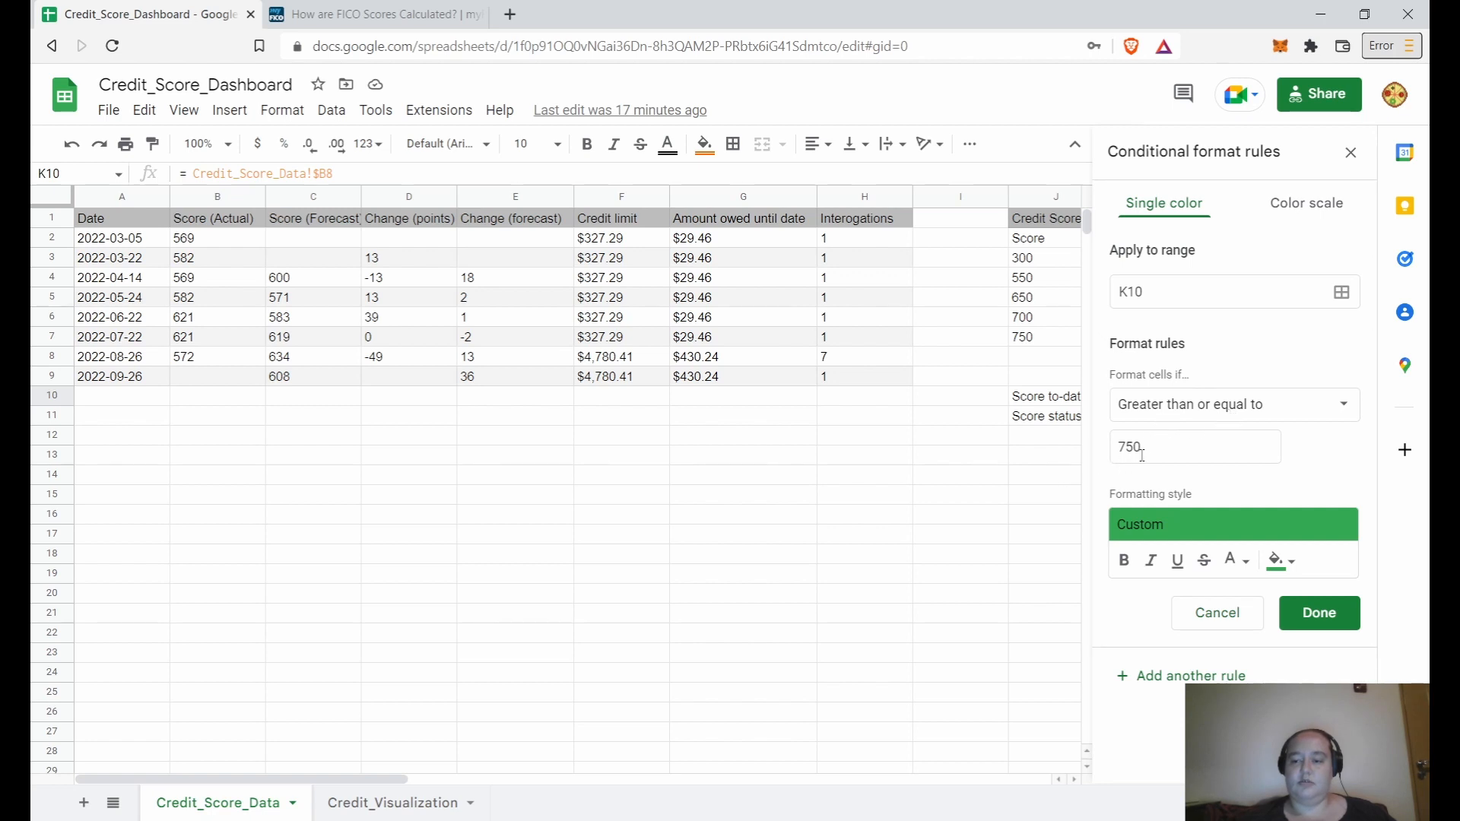
{"action": "left_click", "coordinate": [1350, 152]}
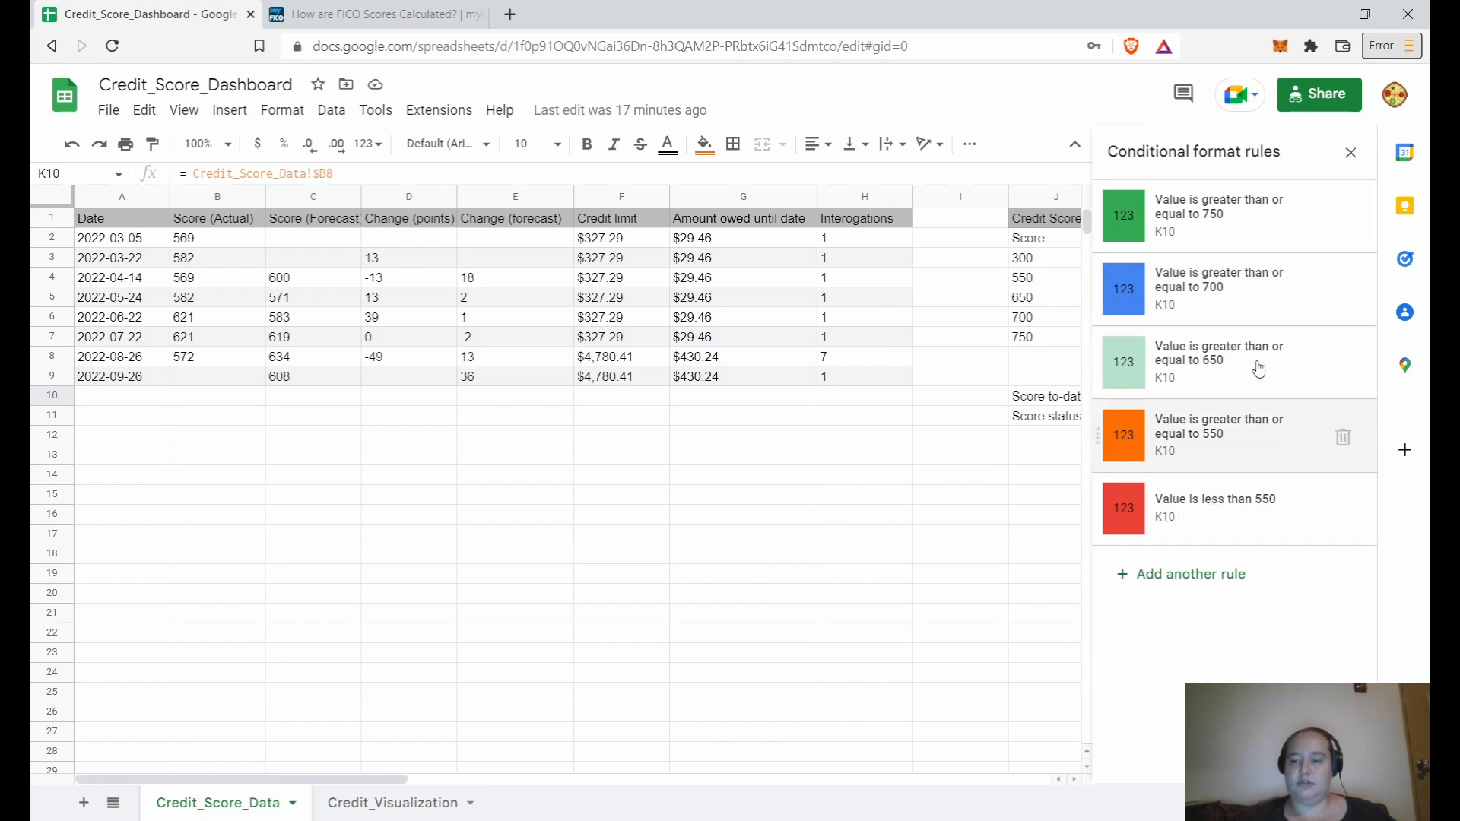
{"action": "left_click", "coordinate": [1351, 153]}
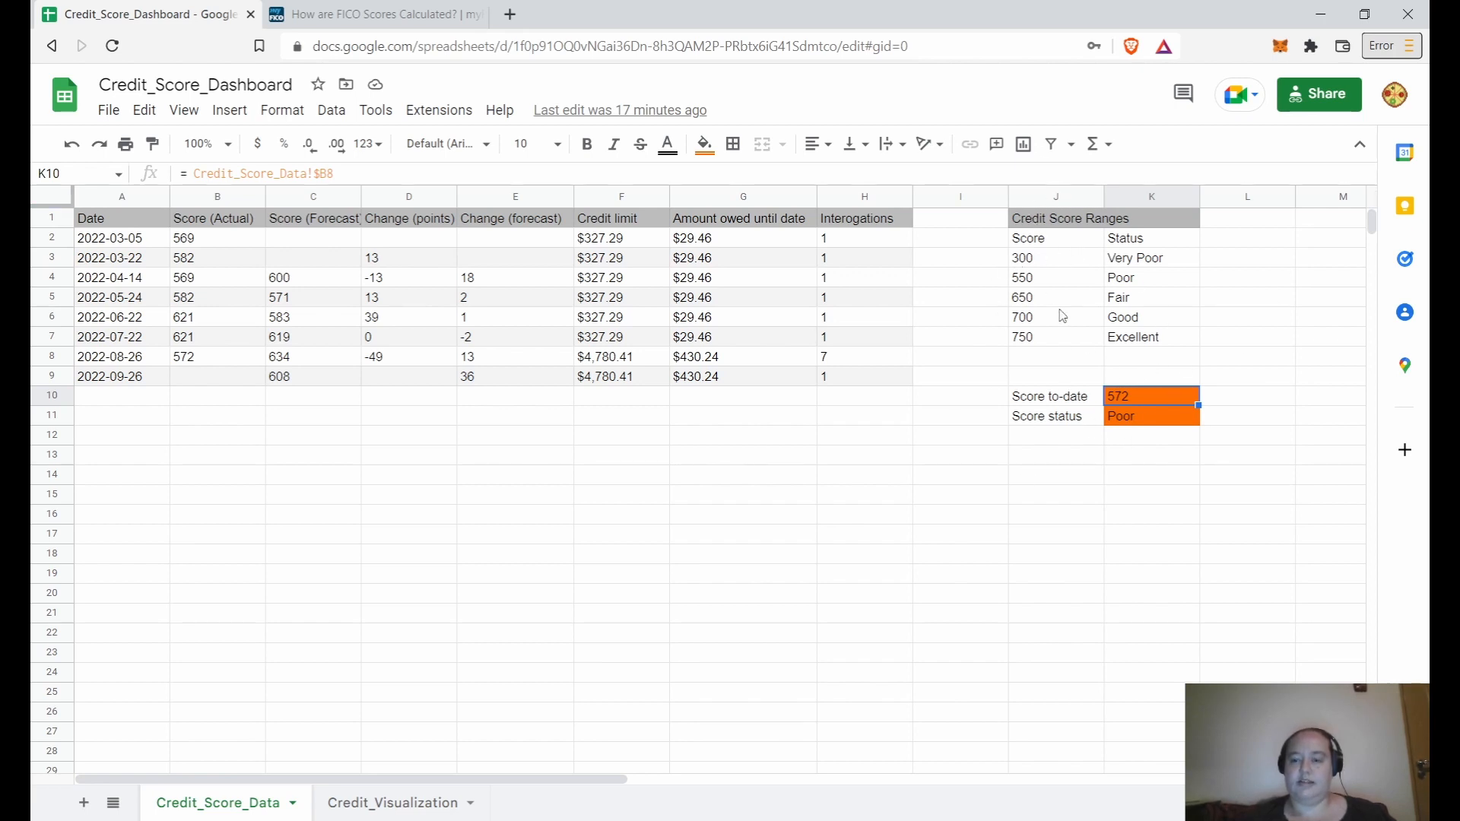
{"action": "left_click", "coordinate": [1053, 278]}
{"action": "left_click", "coordinate": [1079, 259]}
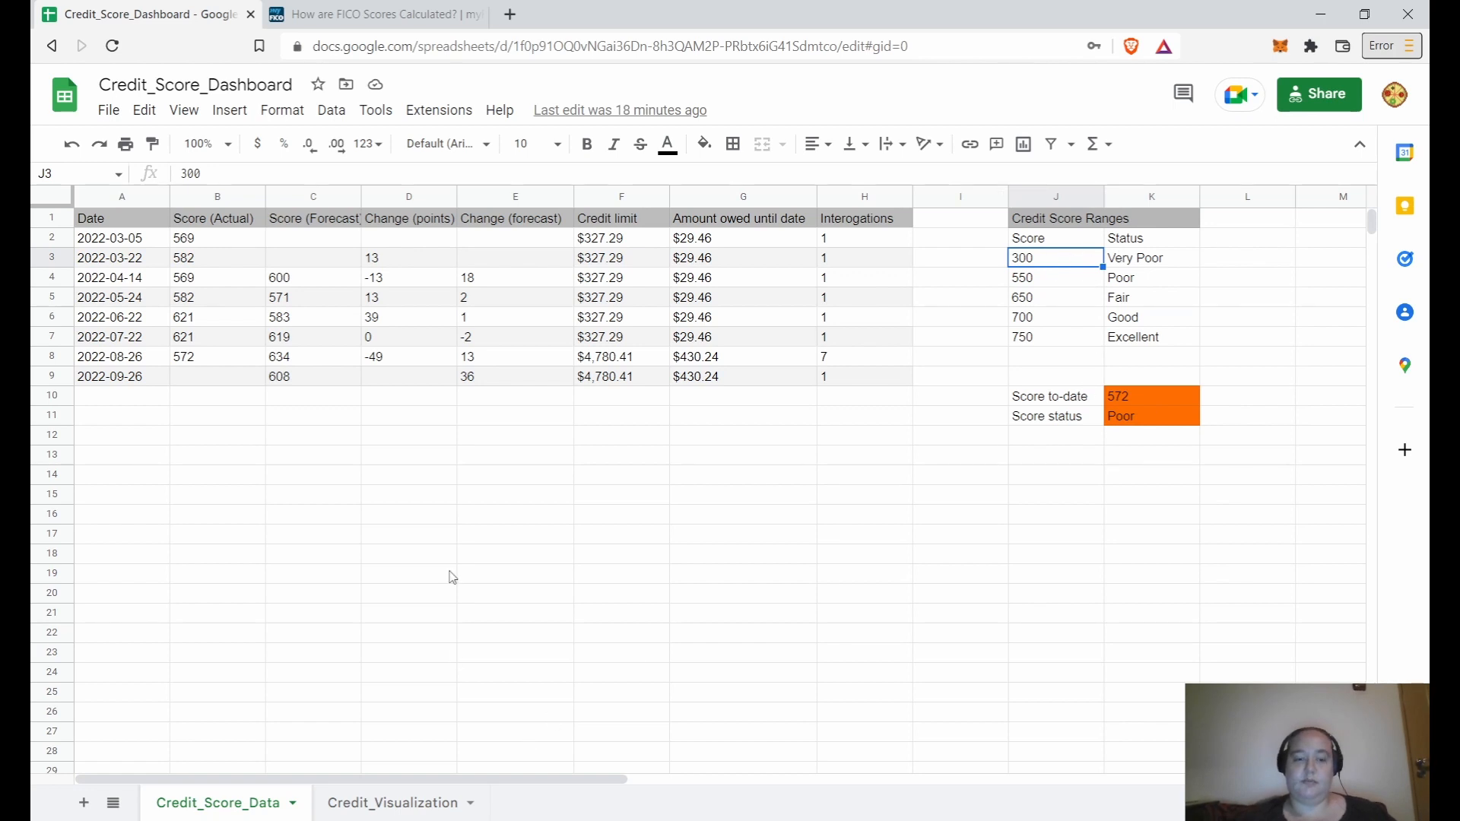
Step: Switch to the Credit_Visualization sheet and select the FICO Score line chart for review
{"action": "left_click", "coordinate": [386, 809]}
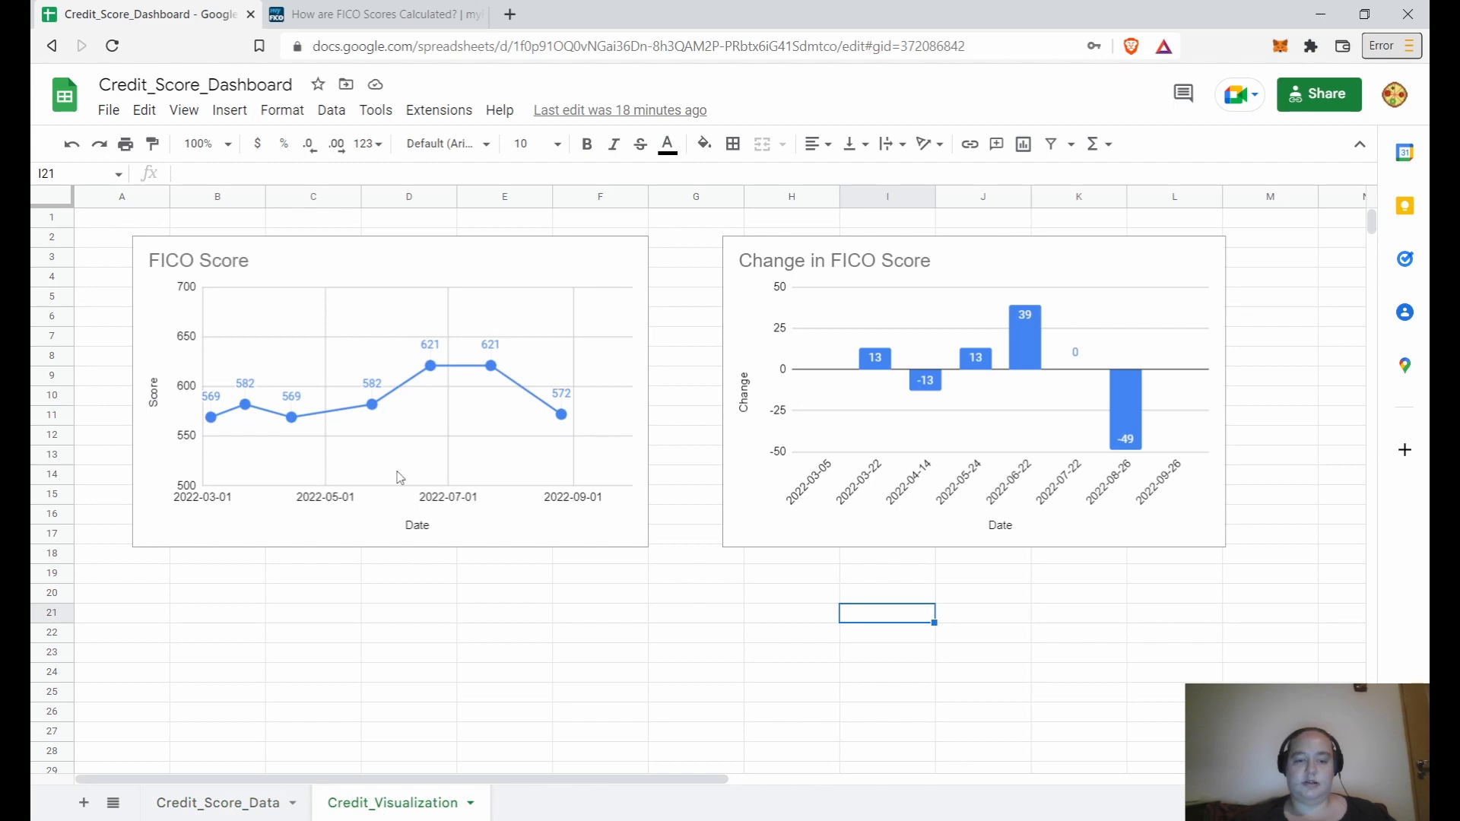
{"action": "left_click", "coordinate": [596, 291]}
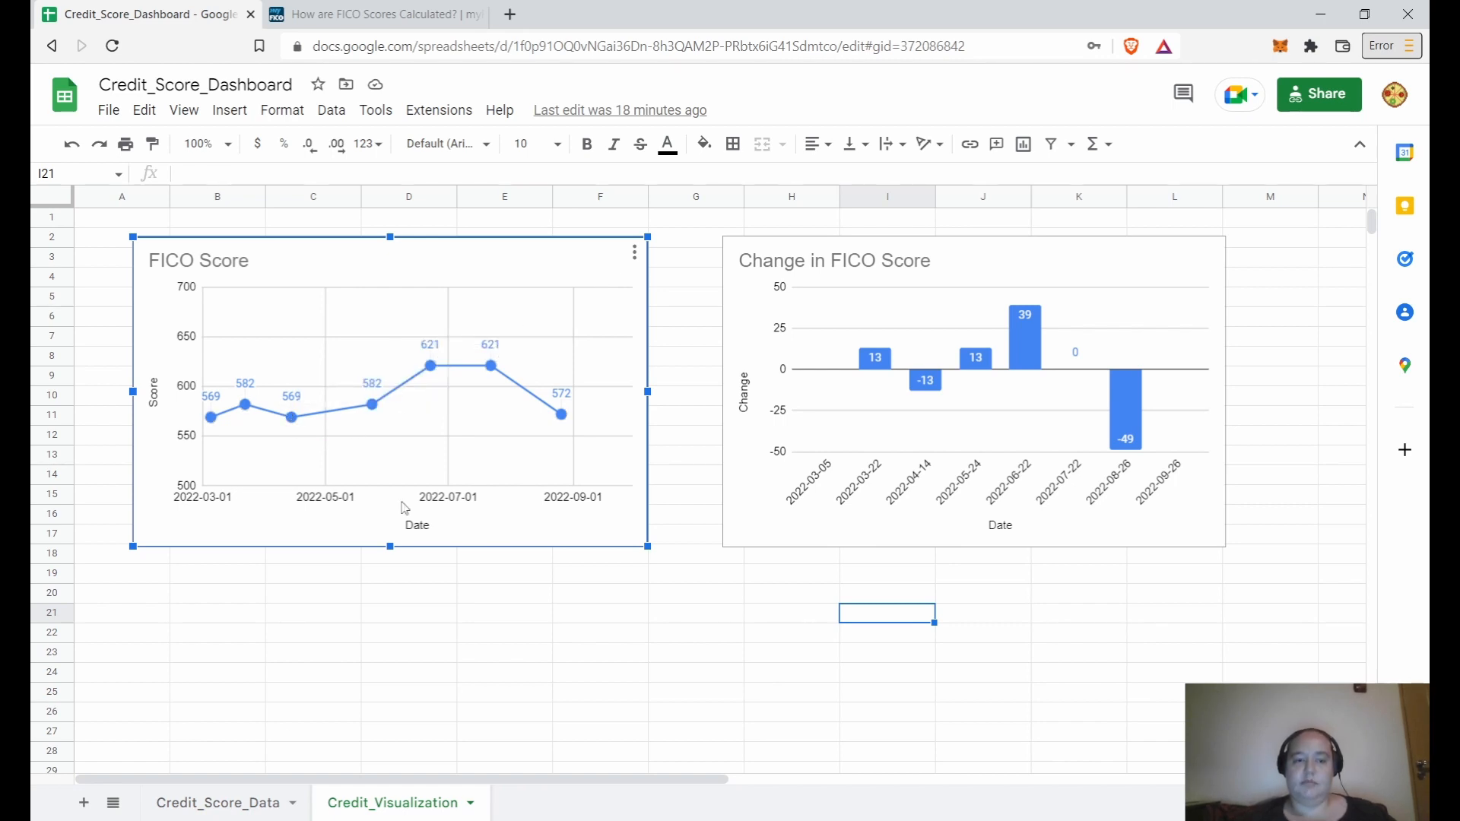
Step: Open the FICO Score line chart for editing and review its chart type, data range, axis and series setup
{"action": "left_click", "coordinate": [630, 256]}
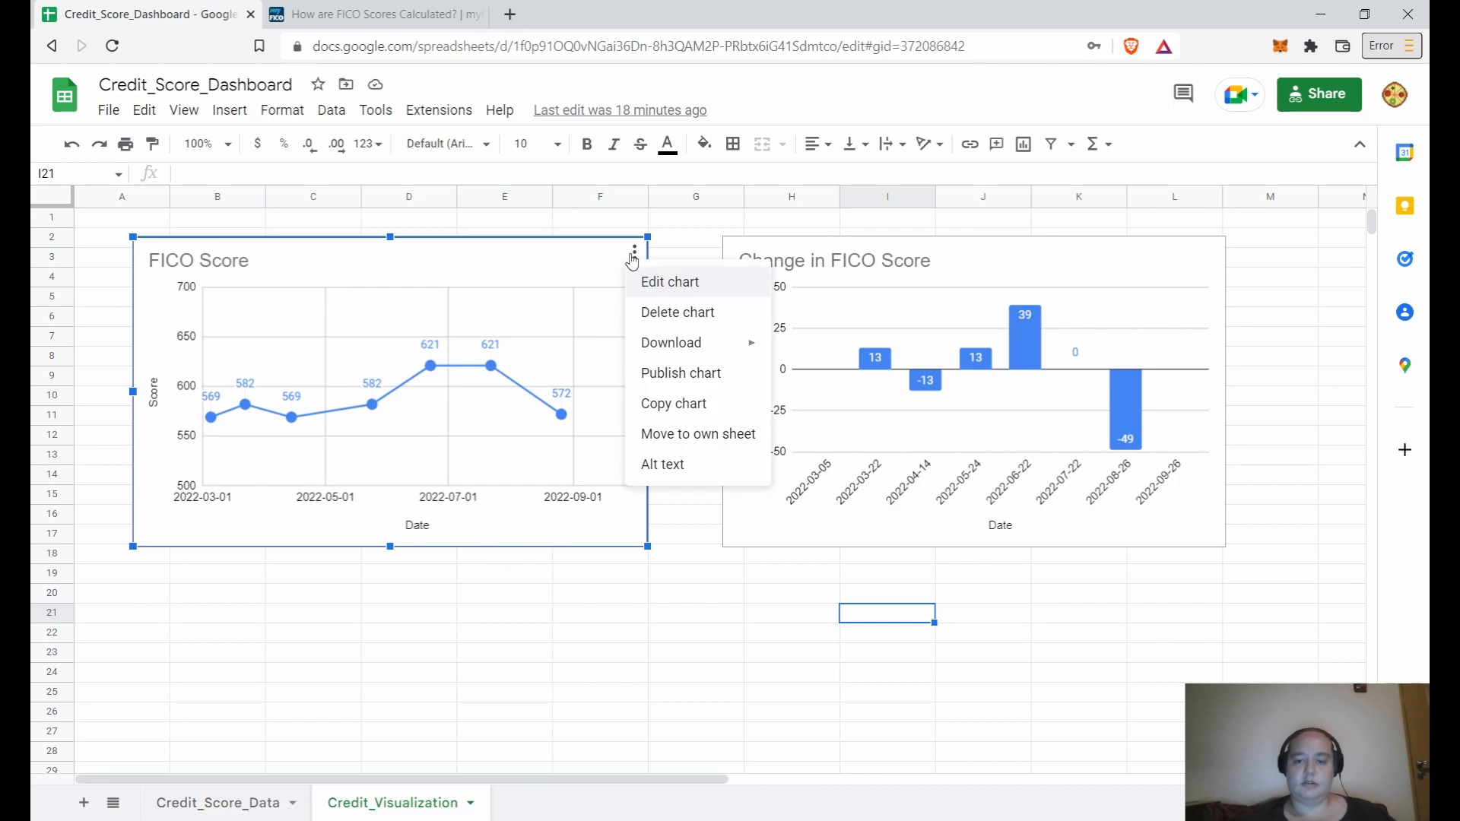
{"action": "left_click", "coordinate": [663, 280]}
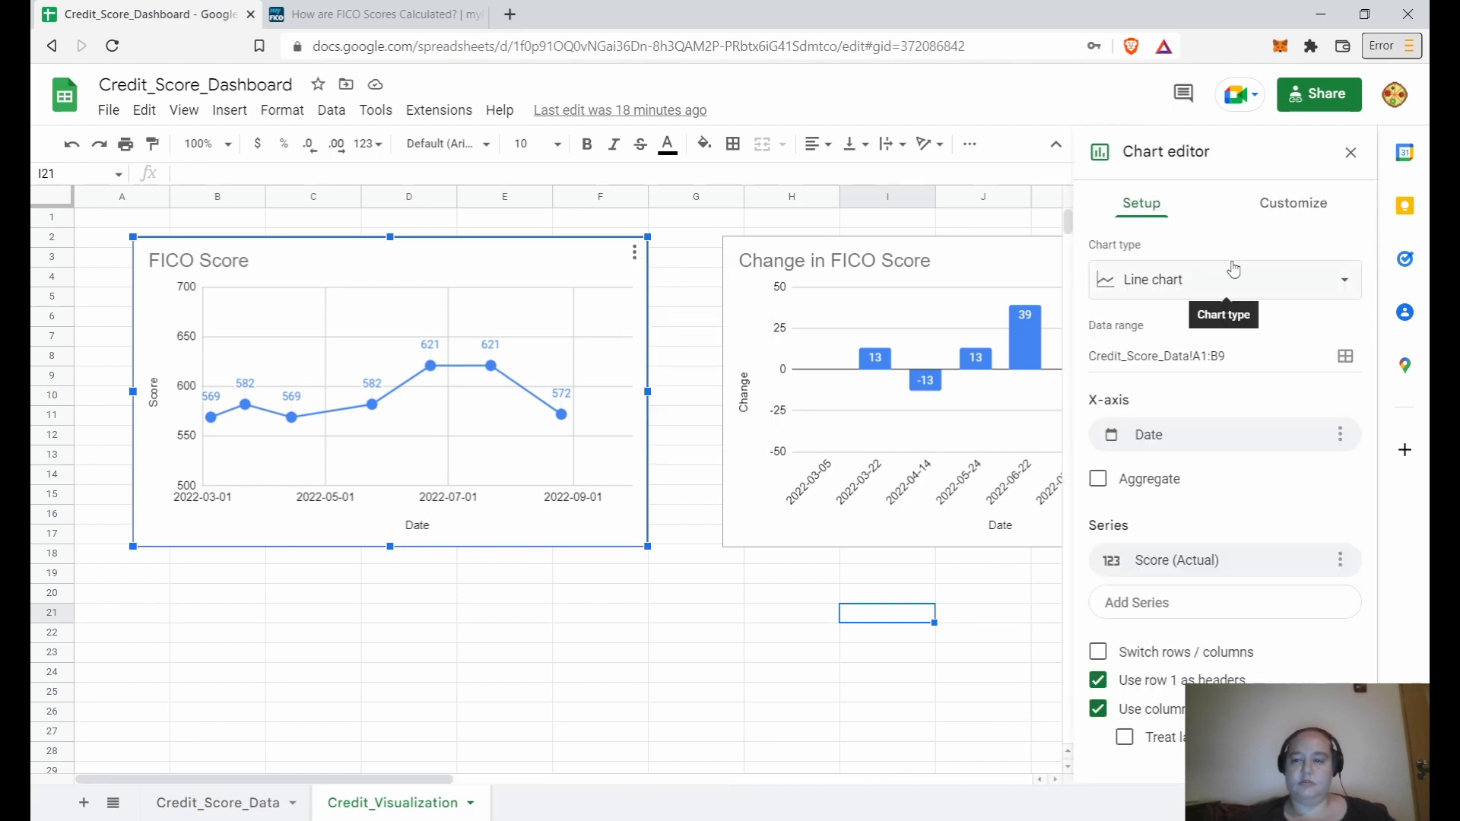
{"action": "left_click", "coordinate": [507, 450]}
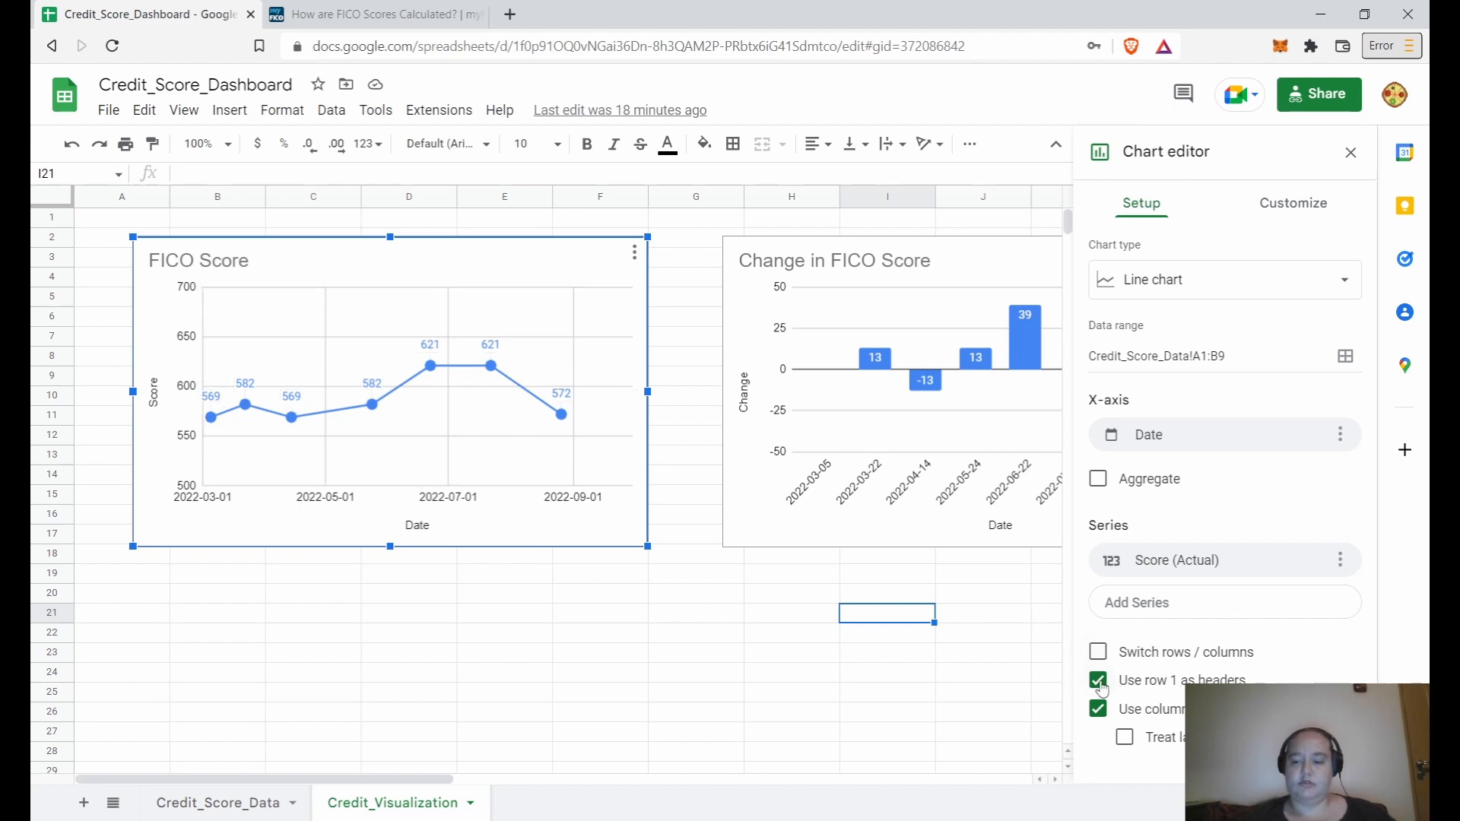
Step: Compare the FICO Score chart's header and label settings with the header row and Date column on Credit_Score_Data, ending on Credit_Visualization
{"action": "left_click", "coordinate": [221, 802]}
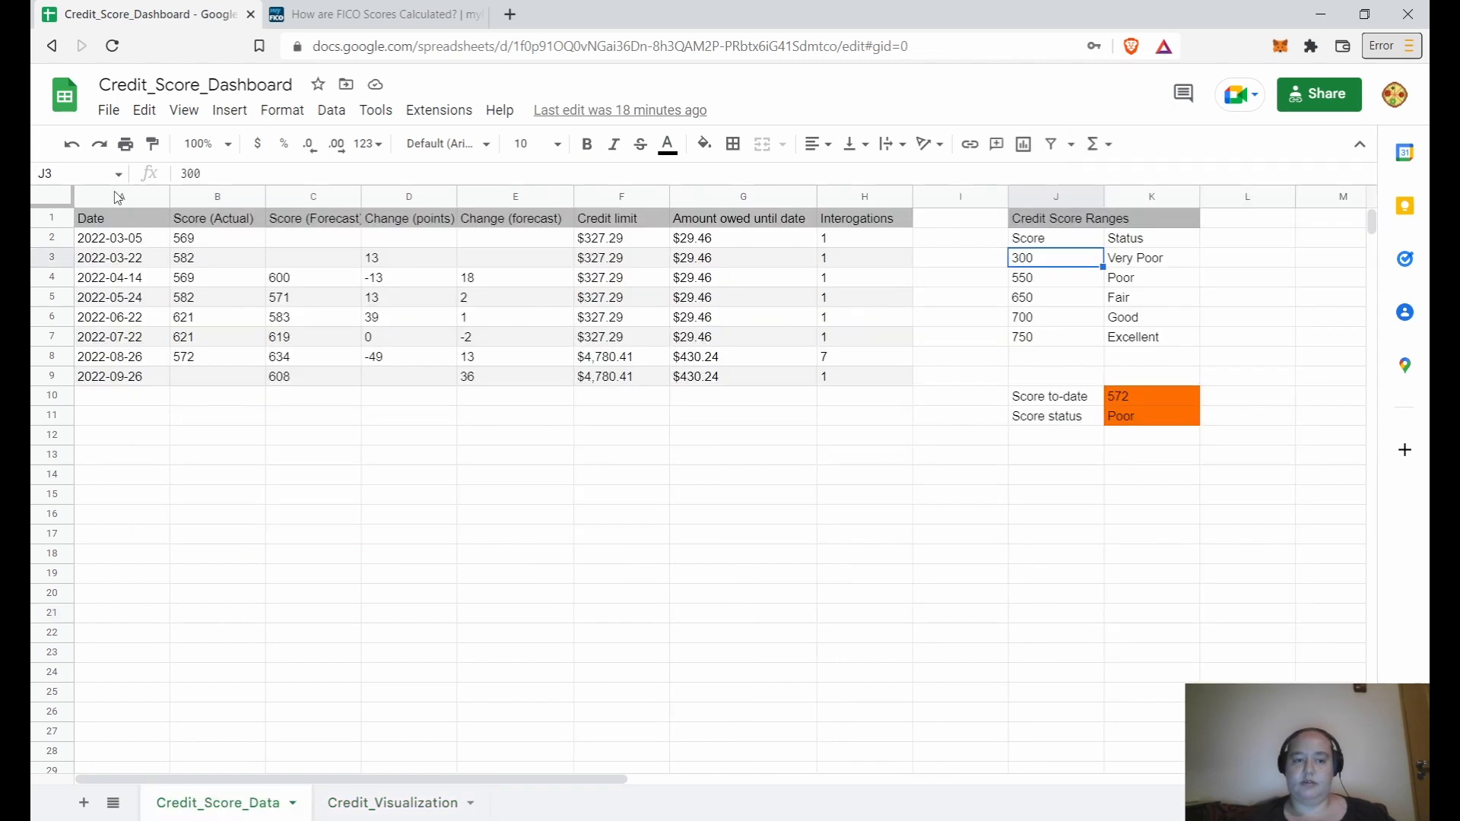
{"action": "left_click", "coordinate": [393, 803]}
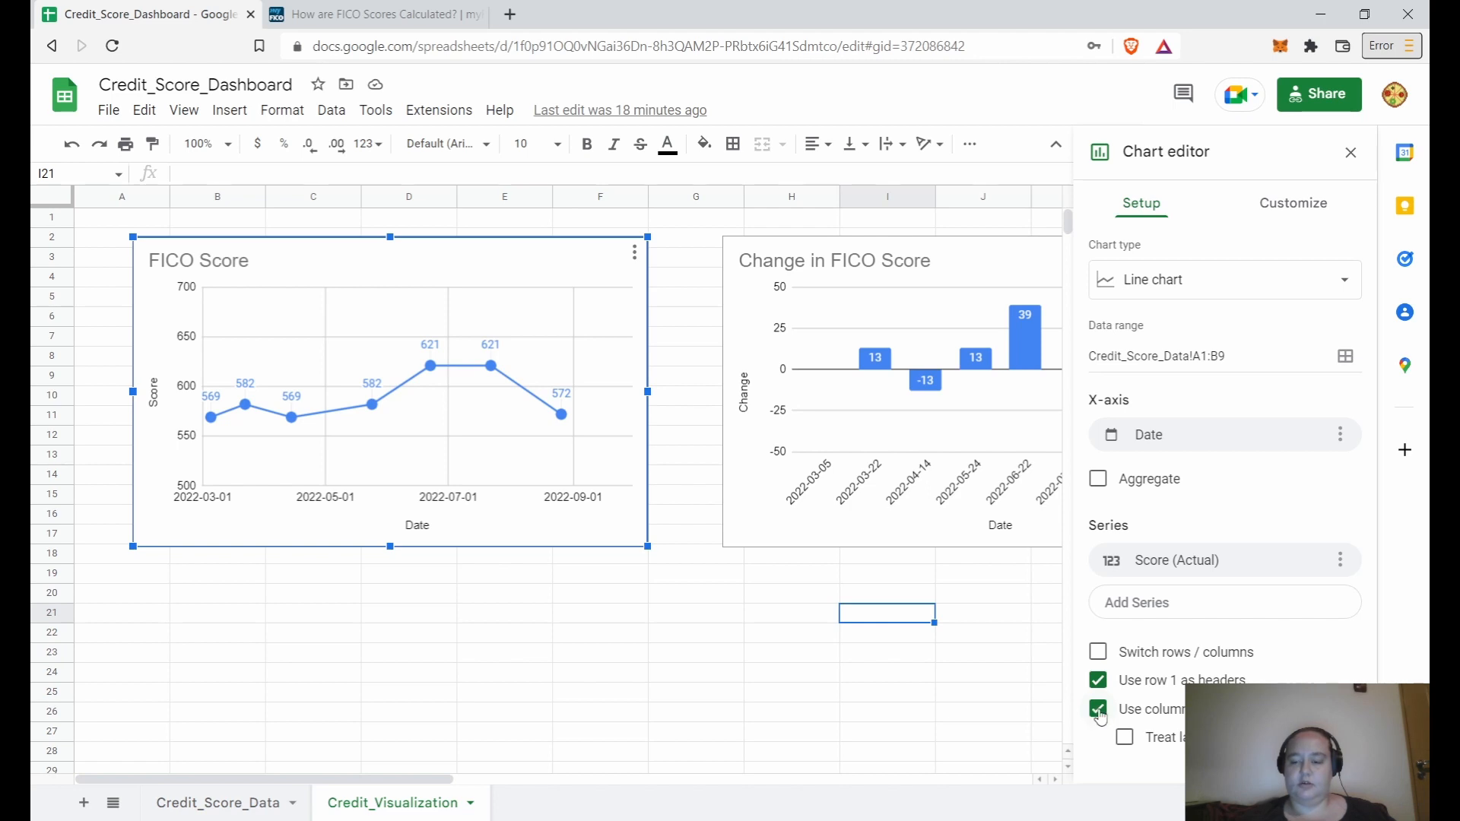
{"action": "left_click", "coordinate": [168, 803]}
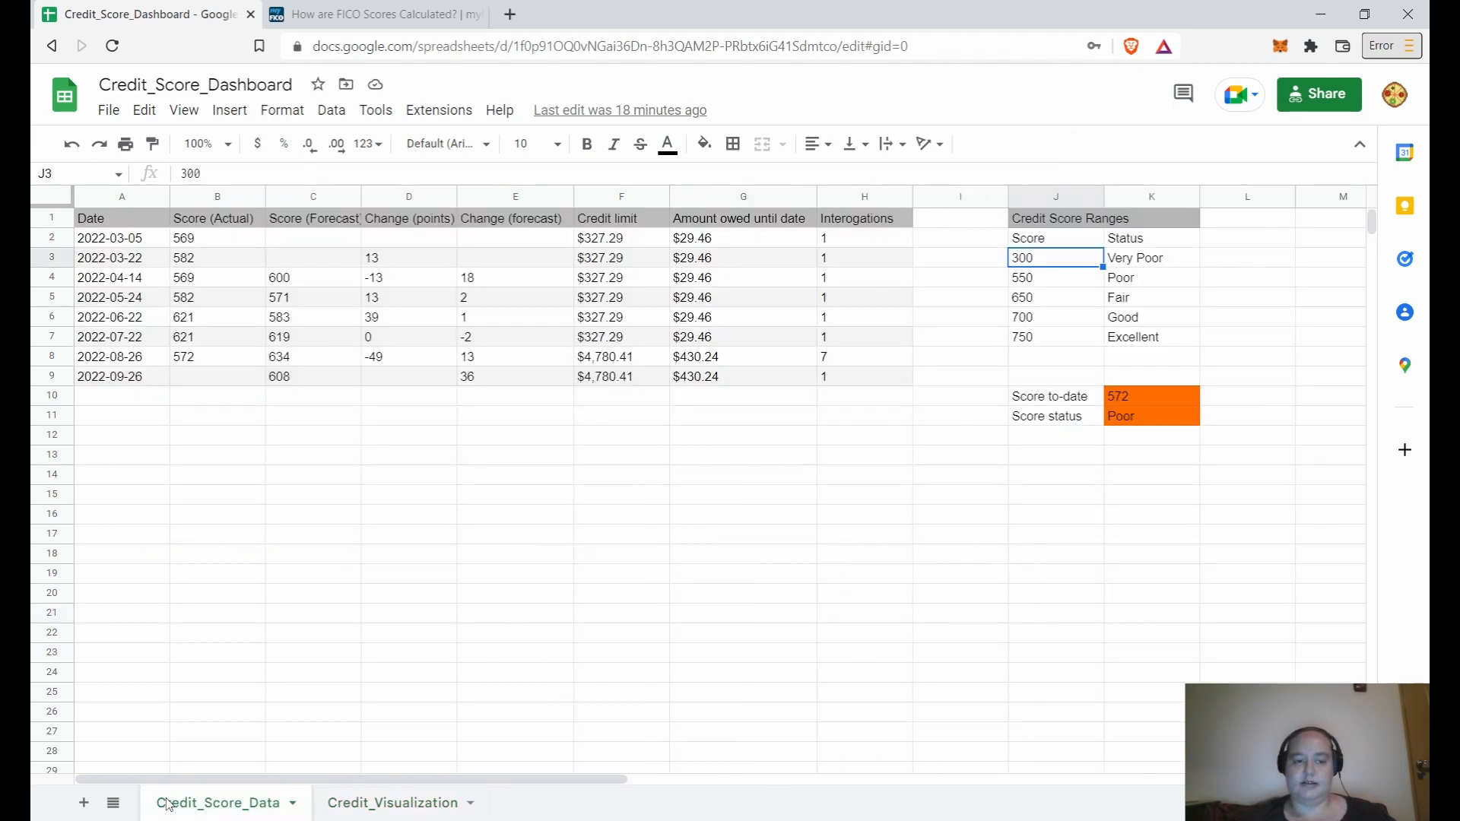
{"action": "left_click", "coordinate": [114, 196]}
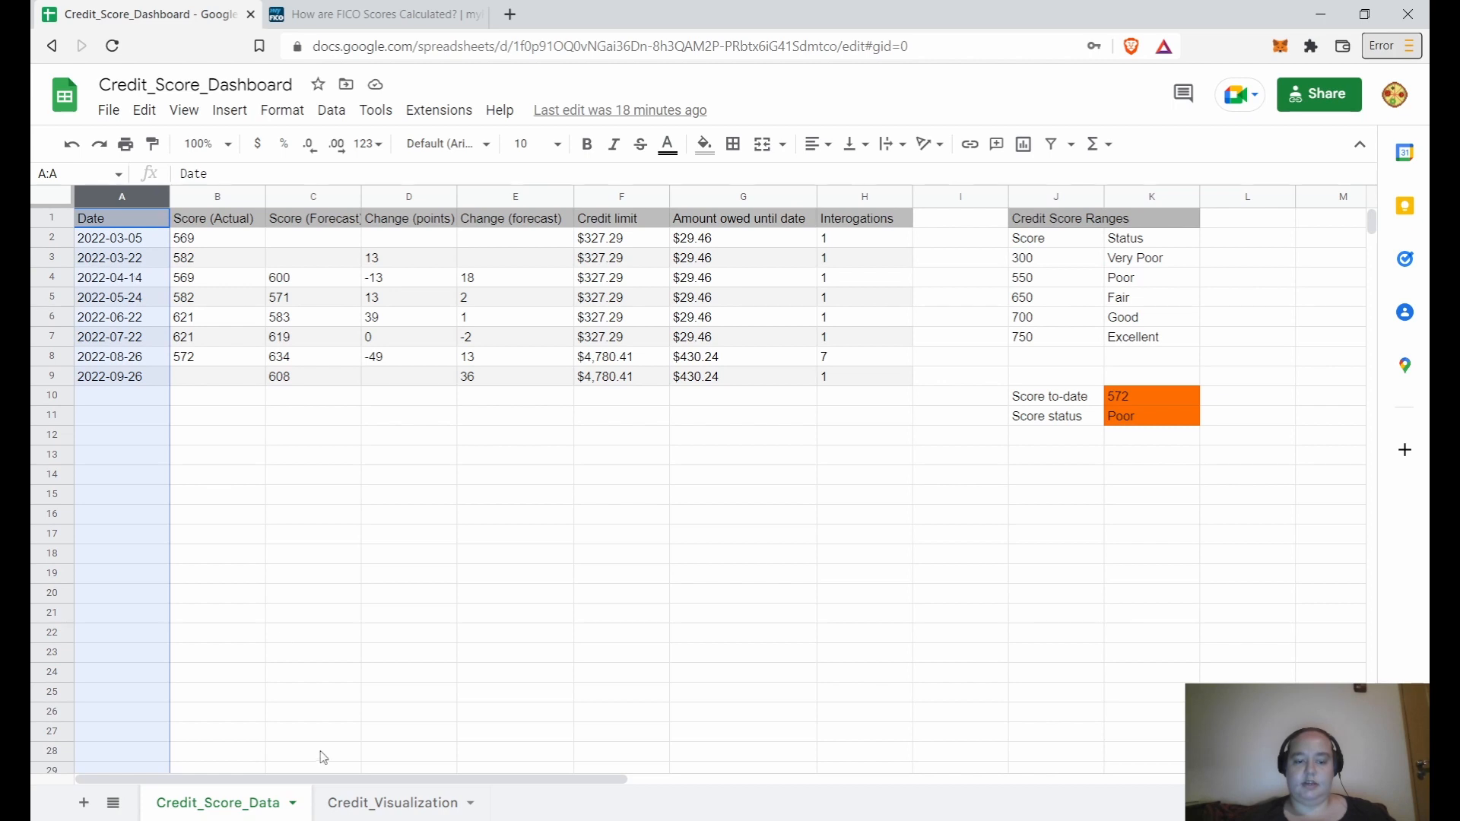
{"action": "left_click", "coordinate": [355, 796]}
Step: Try the FICO Score chart without using the column as labels, and restore that option
{"action": "left_click", "coordinate": [1120, 714]}
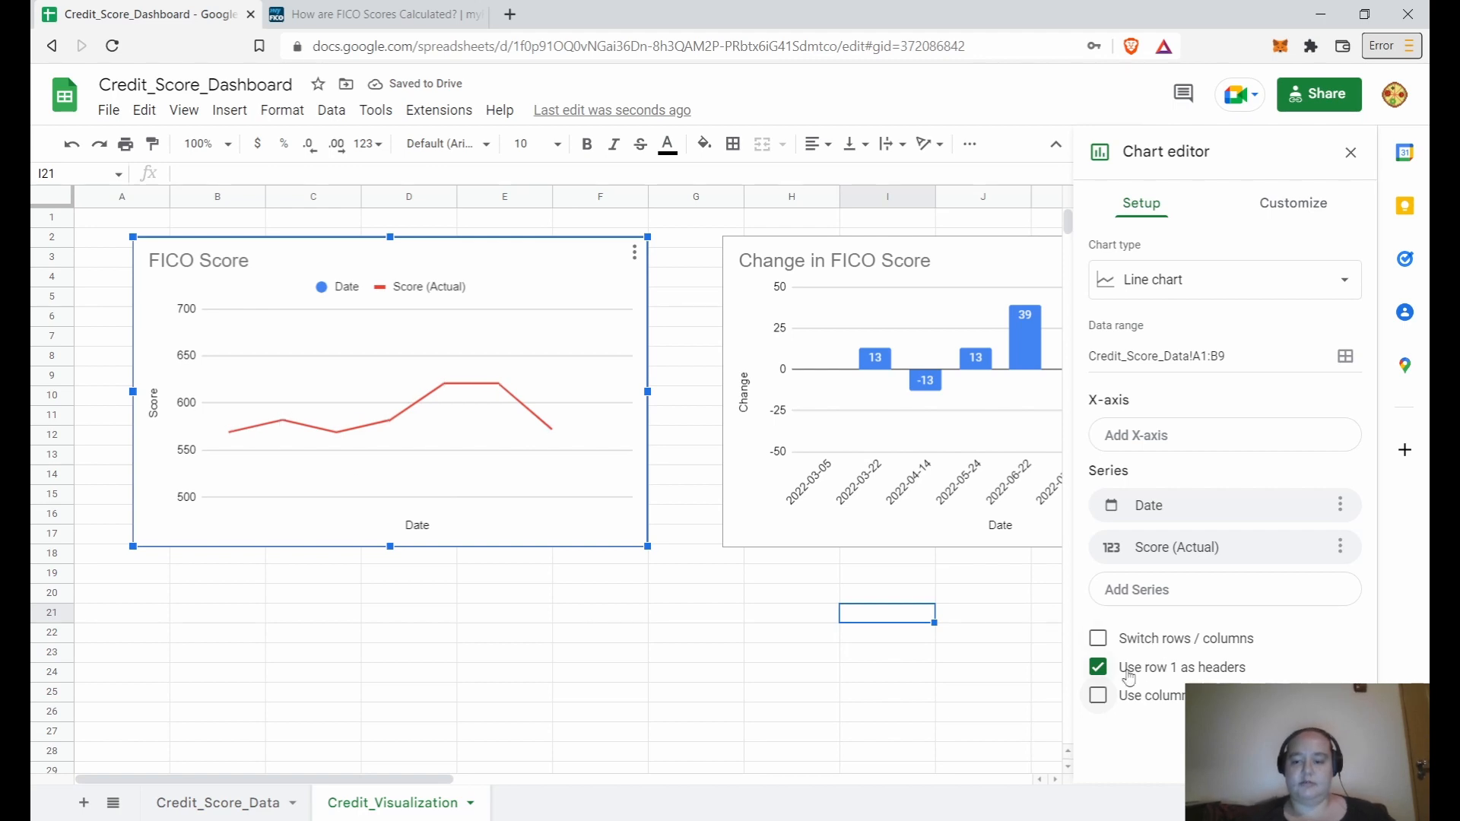
{"action": "left_click", "coordinate": [1098, 697]}
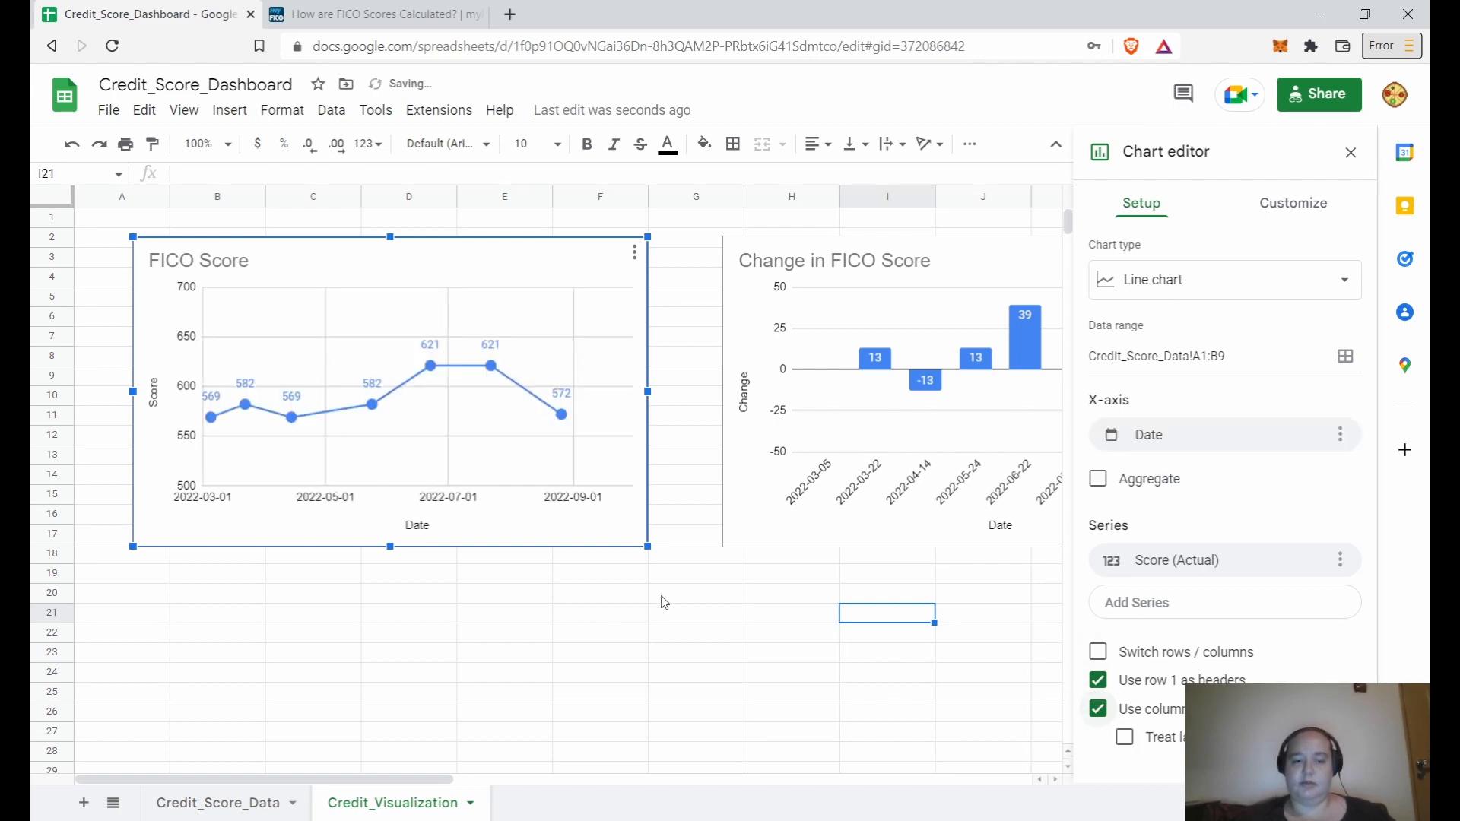
Step: Review the FICO Score chart's customization settings for the chart title, horizontal axis title and horizontal axis labels
{"action": "left_click", "coordinate": [1292, 203]}
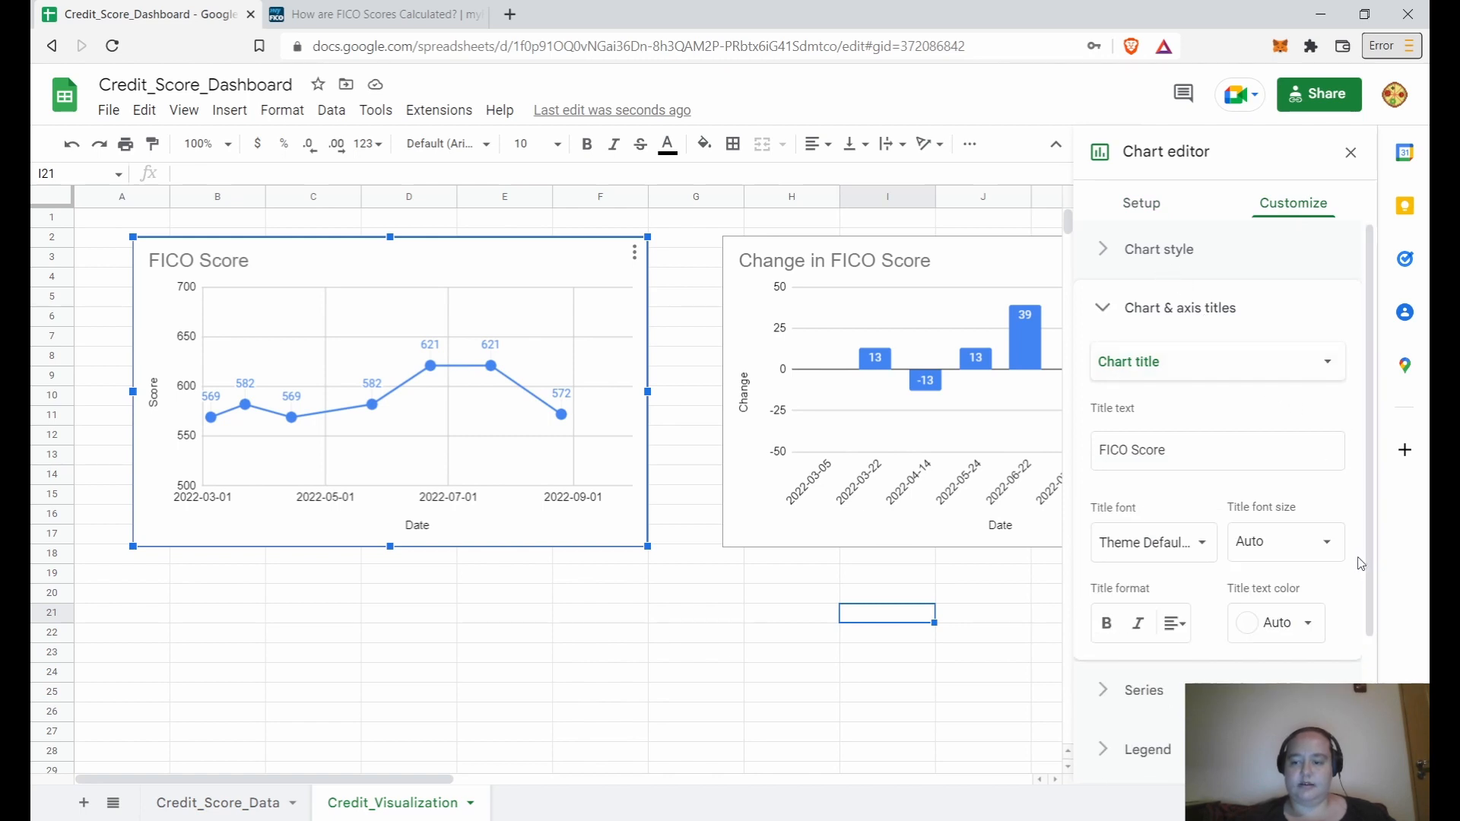
{"action": "scroll", "coordinate": [1373, 525], "scroll_direction": "down", "scroll_amount": 6}
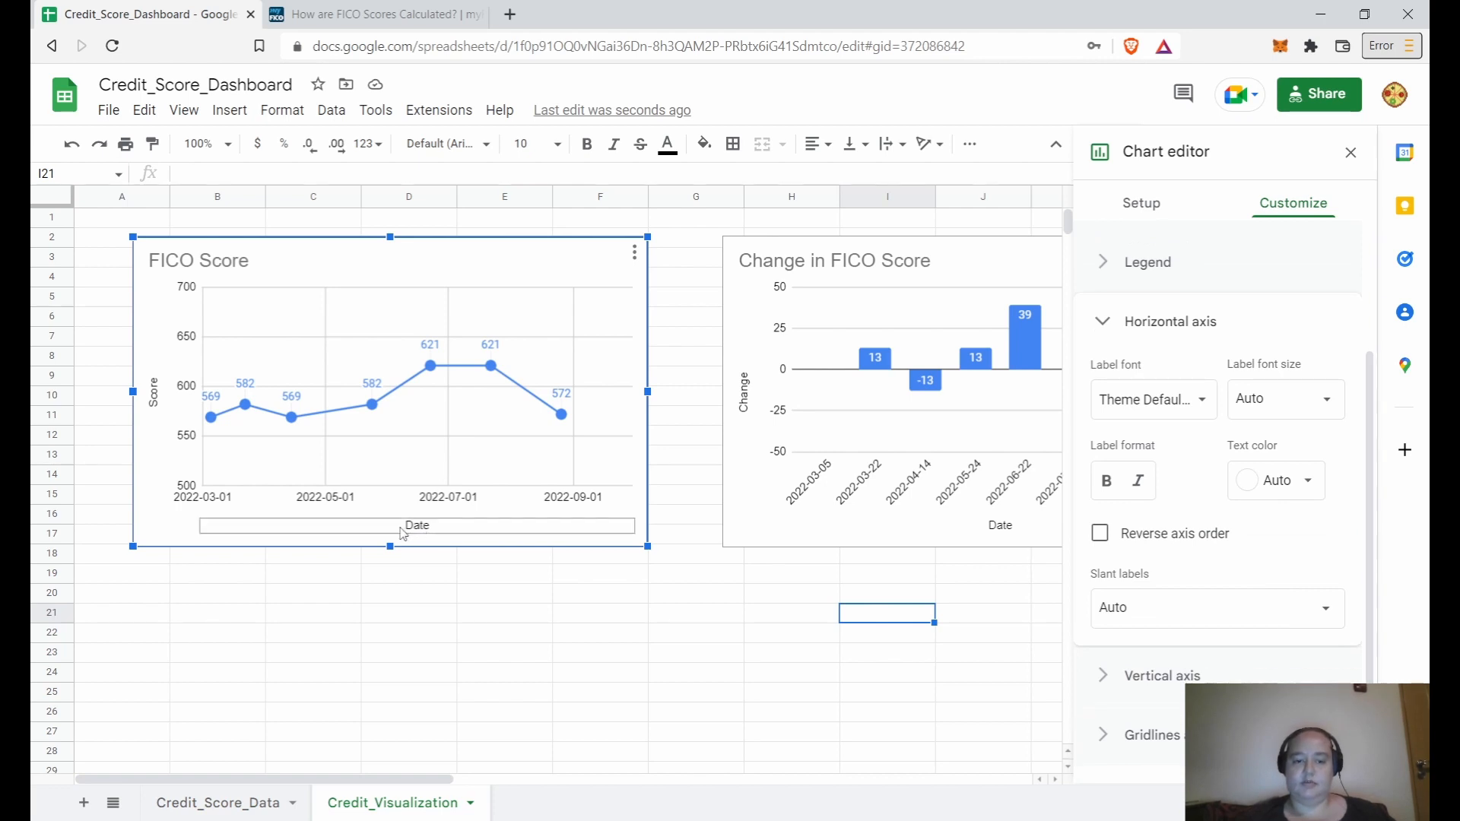
{"action": "left_click", "coordinate": [403, 529]}
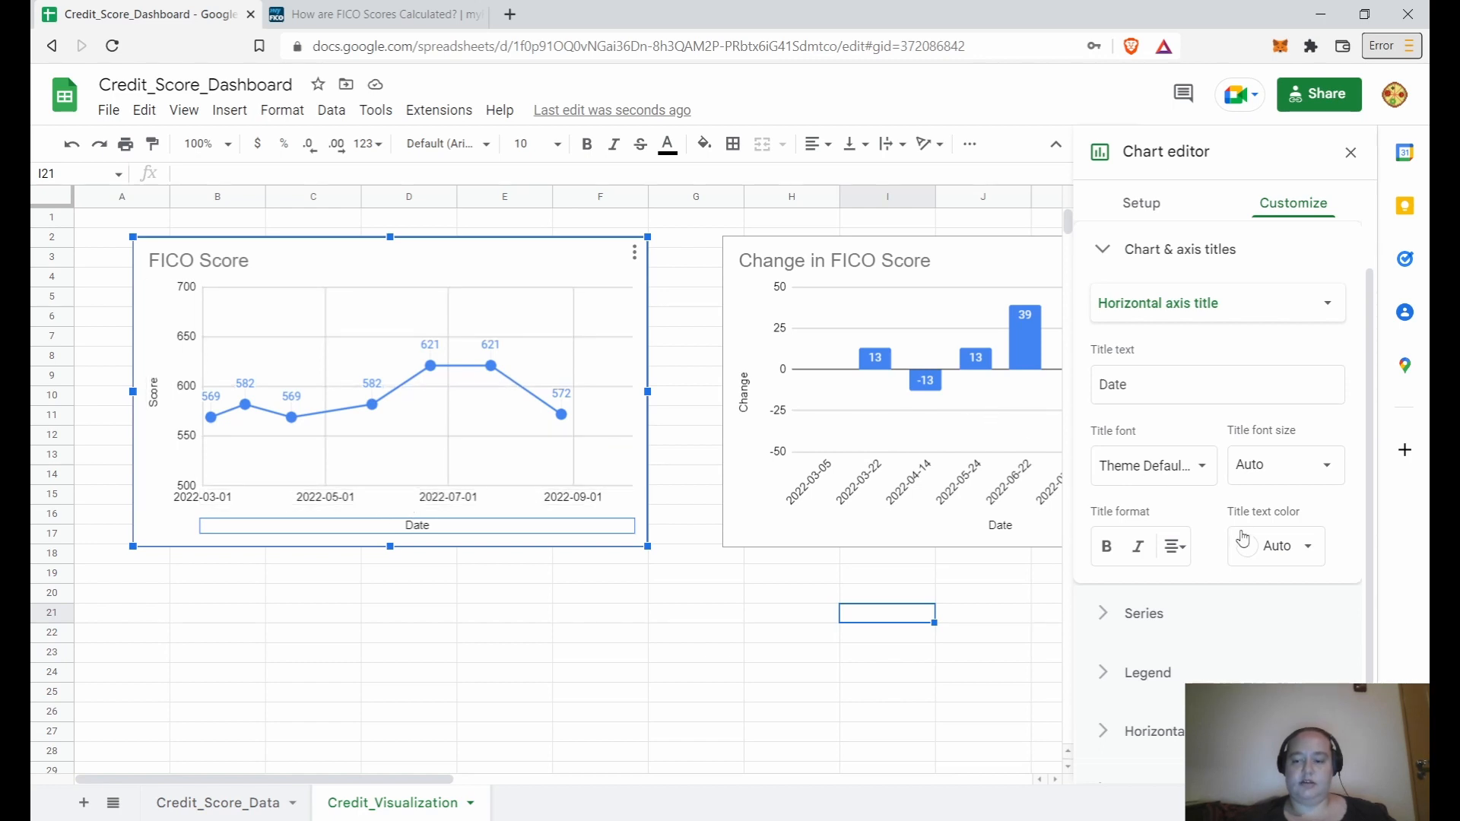
{"action": "scroll", "coordinate": [1284, 745], "scroll_direction": "down", "scroll_amount": 1}
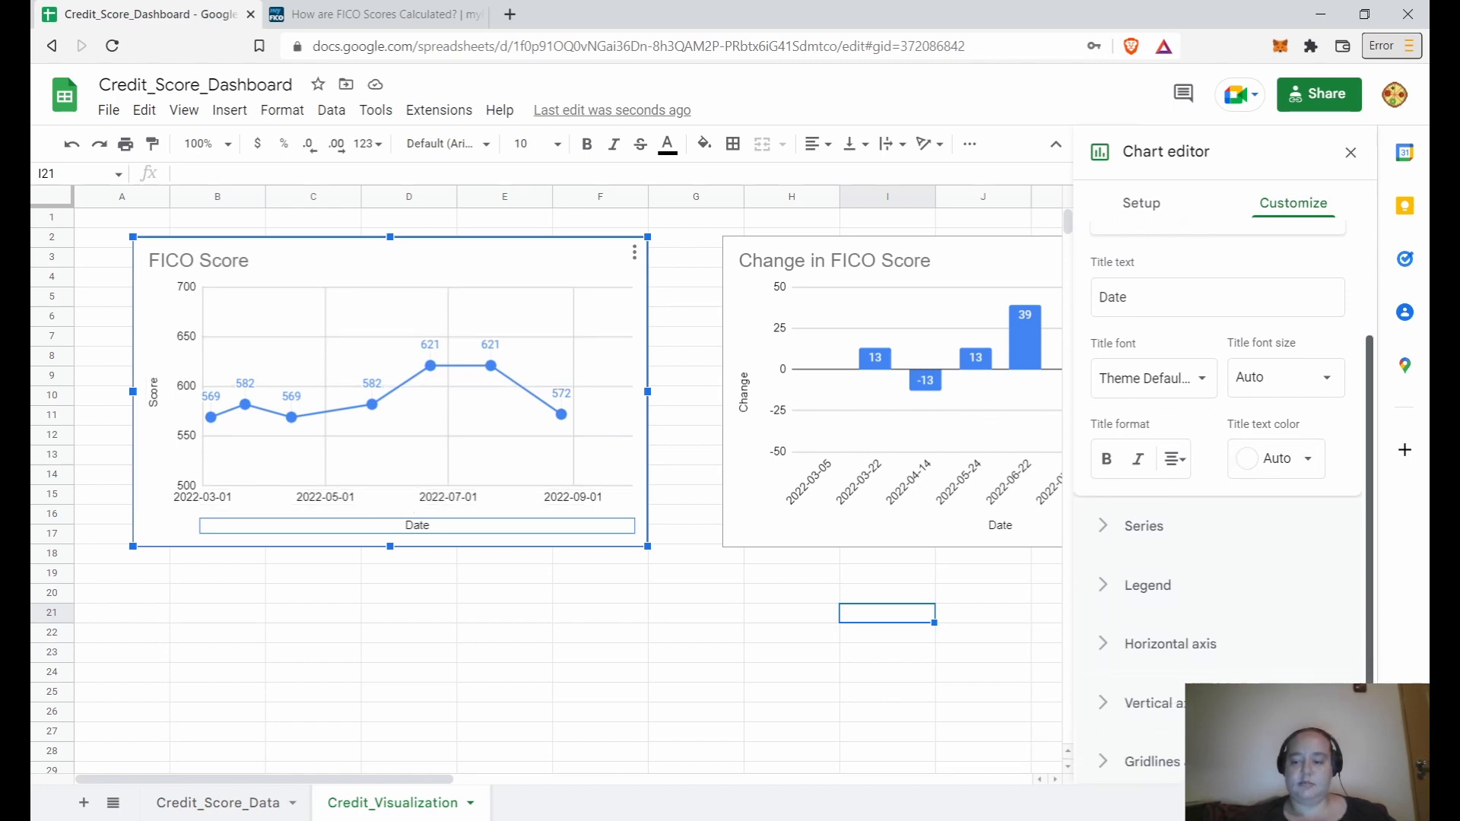
{"action": "left_click", "coordinate": [1215, 643]}
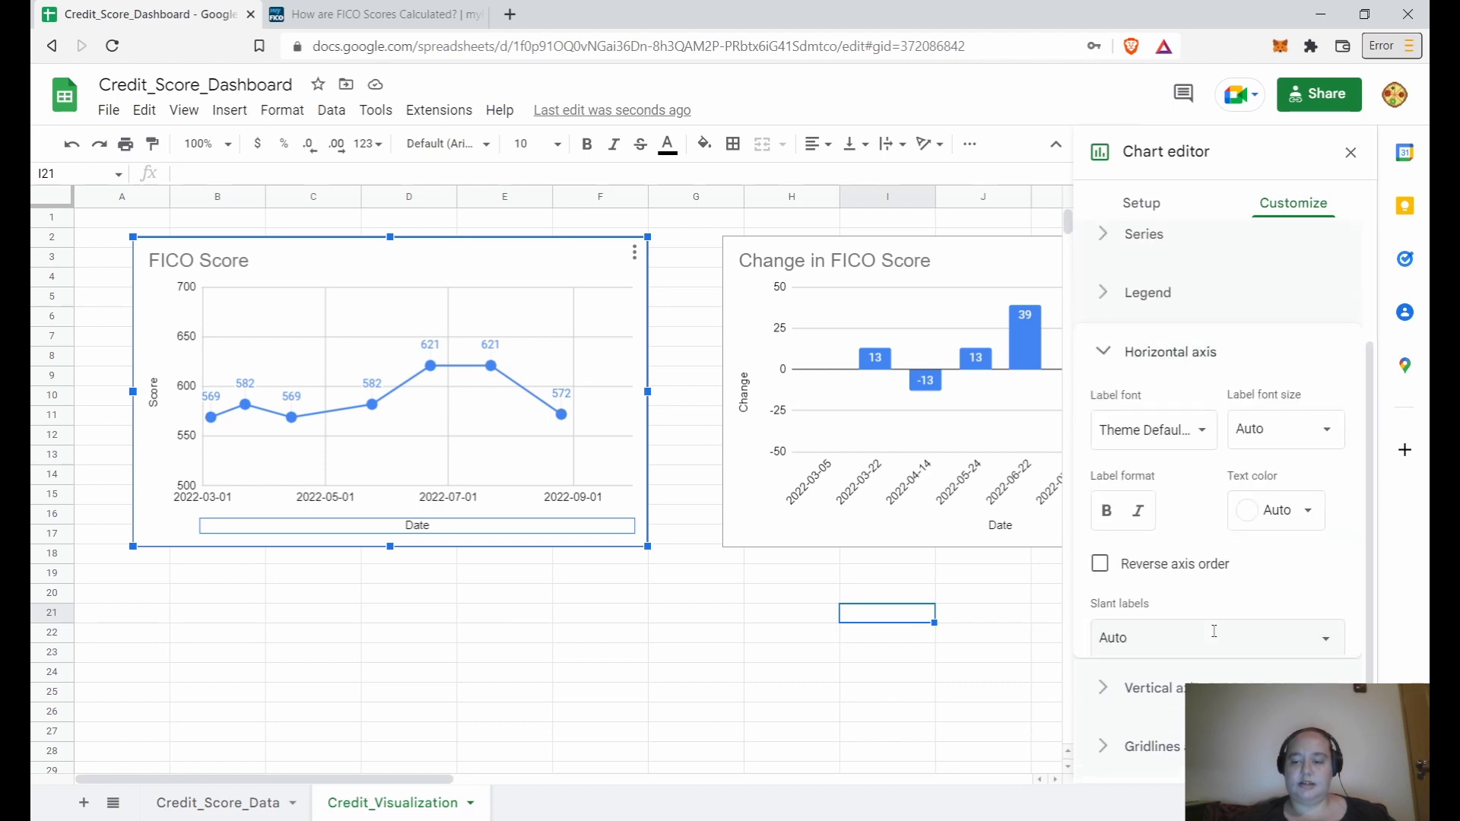
Step: Try a vertical axis minimum of 0 on the FICO Score chart, restore it to 500 and close the chart editor
{"action": "left_click", "coordinate": [1148, 705]}
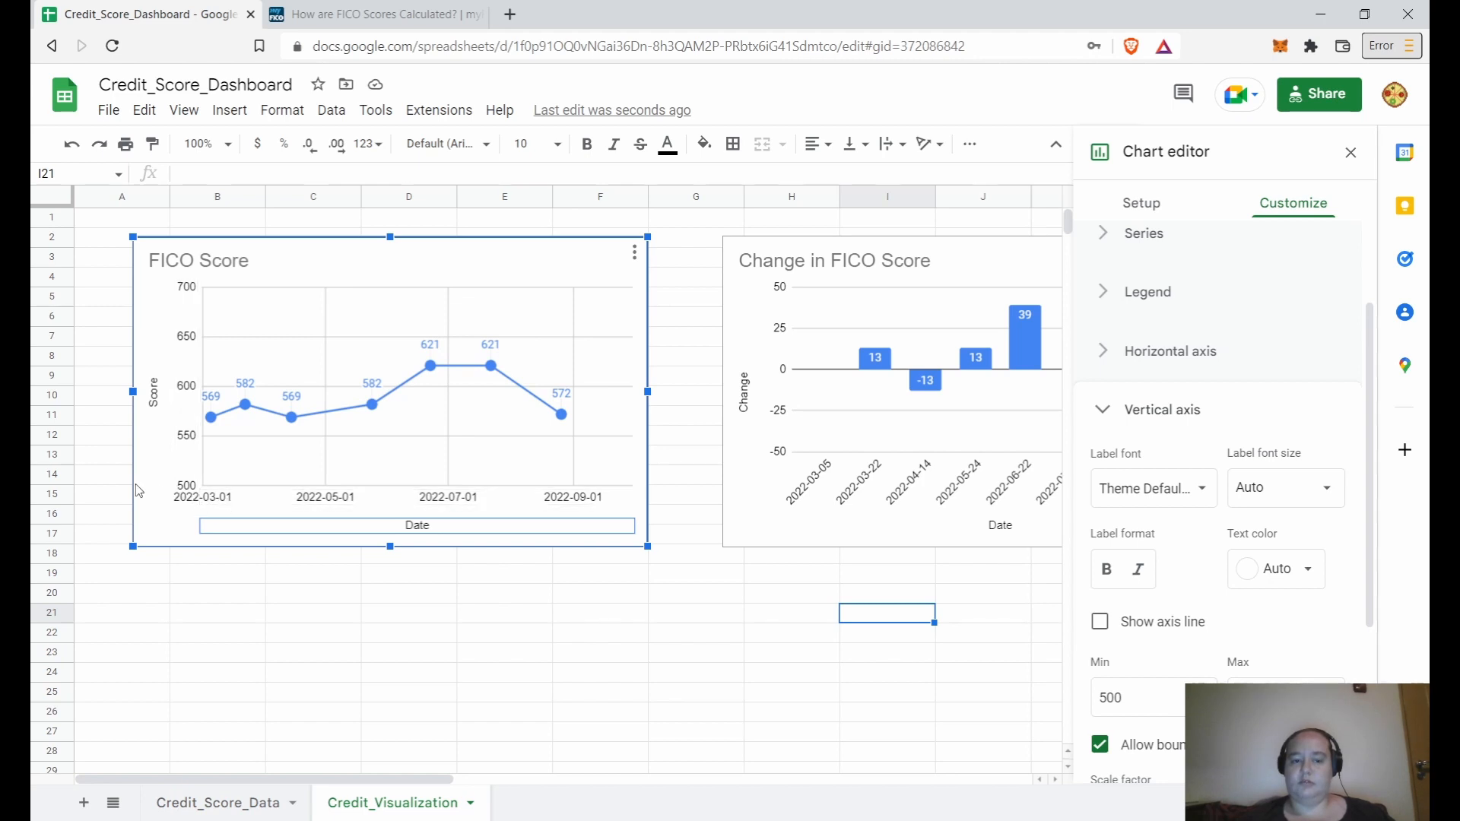
{"action": "double_click", "coordinate": [1111, 698]}
{"action": "type", "text": "0"}
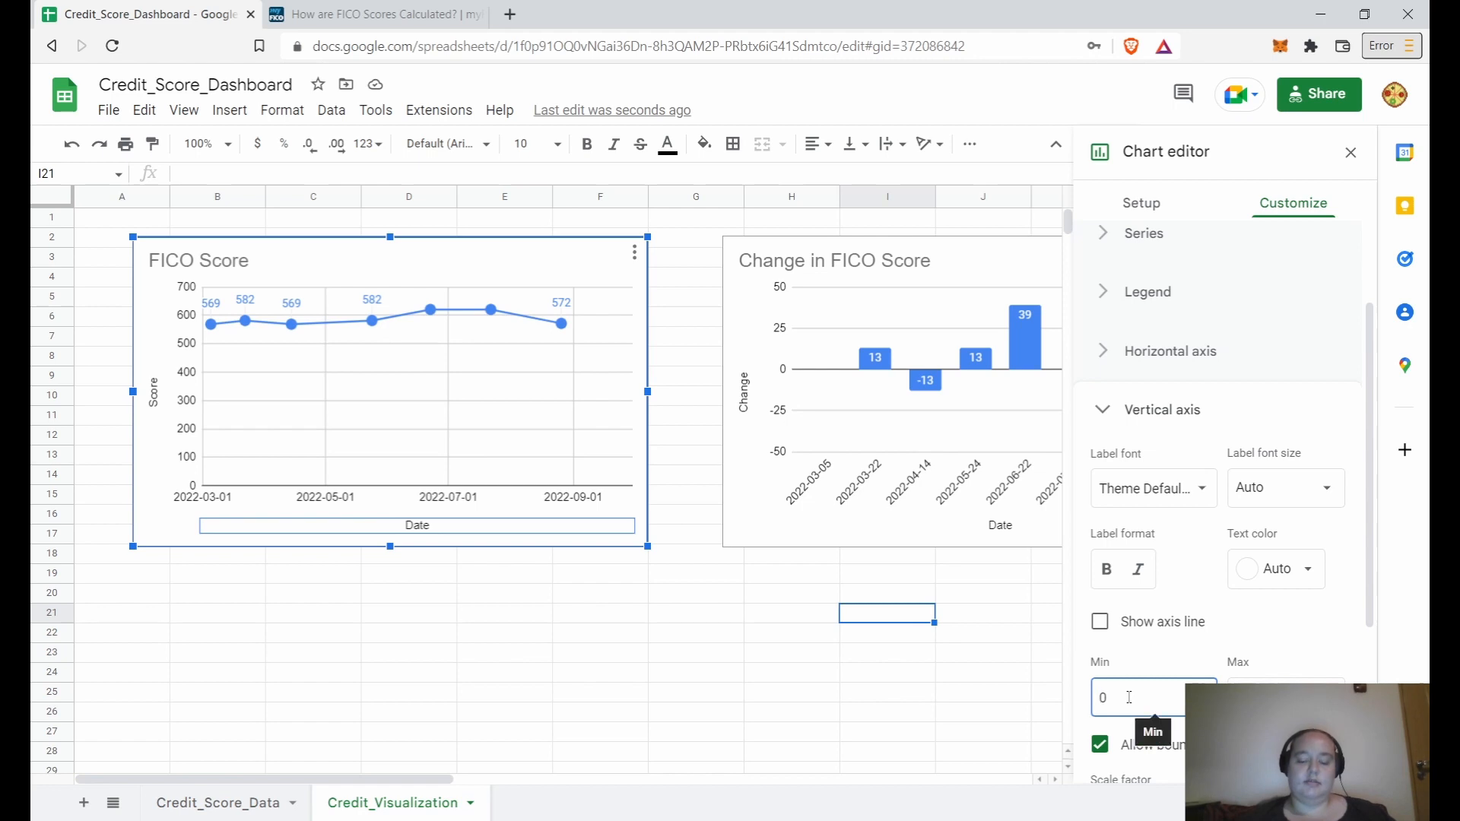
{"action": "type", "text": "500"}
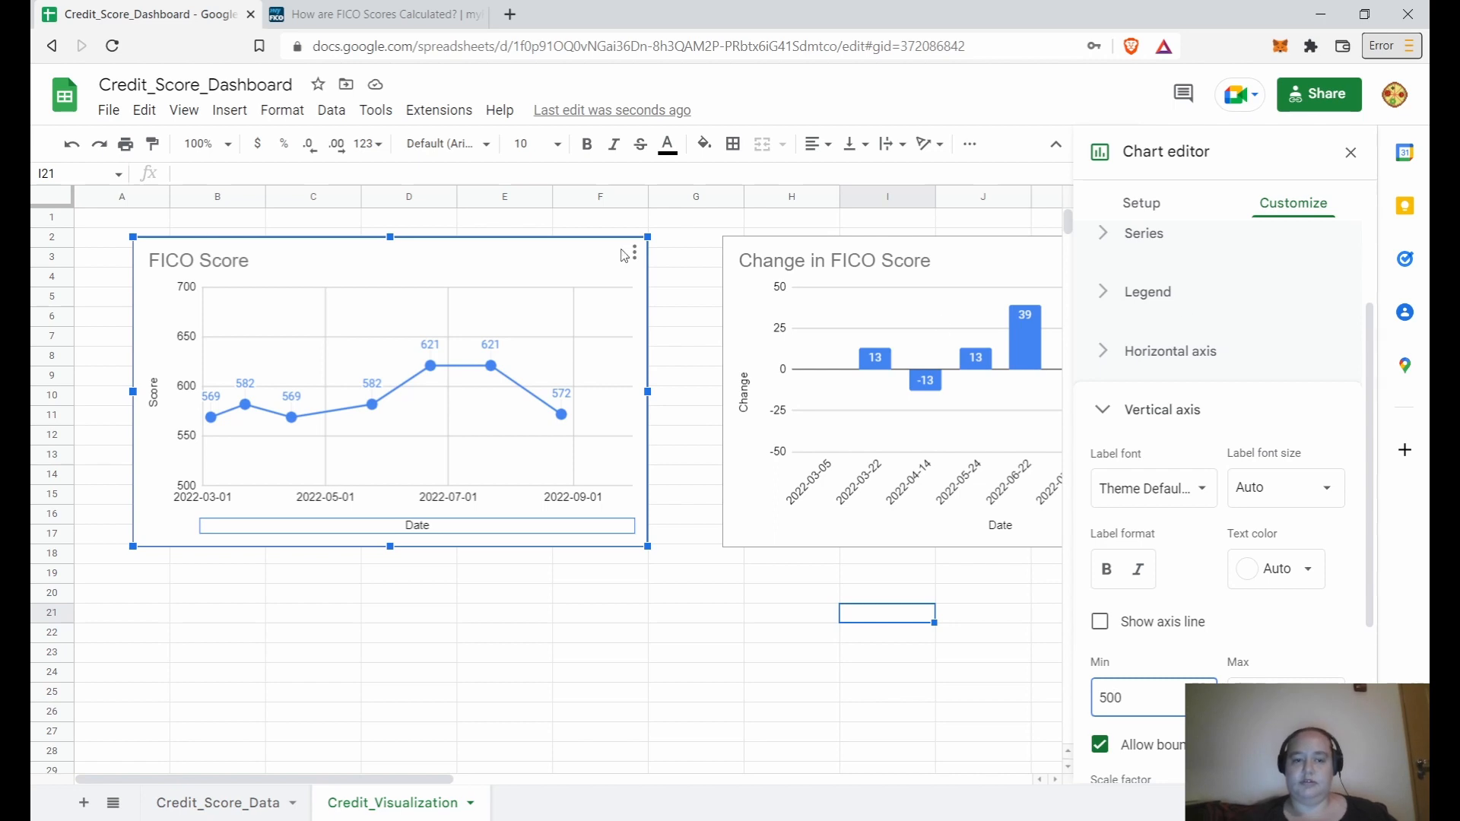
{"action": "left_click", "coordinate": [1350, 152]}
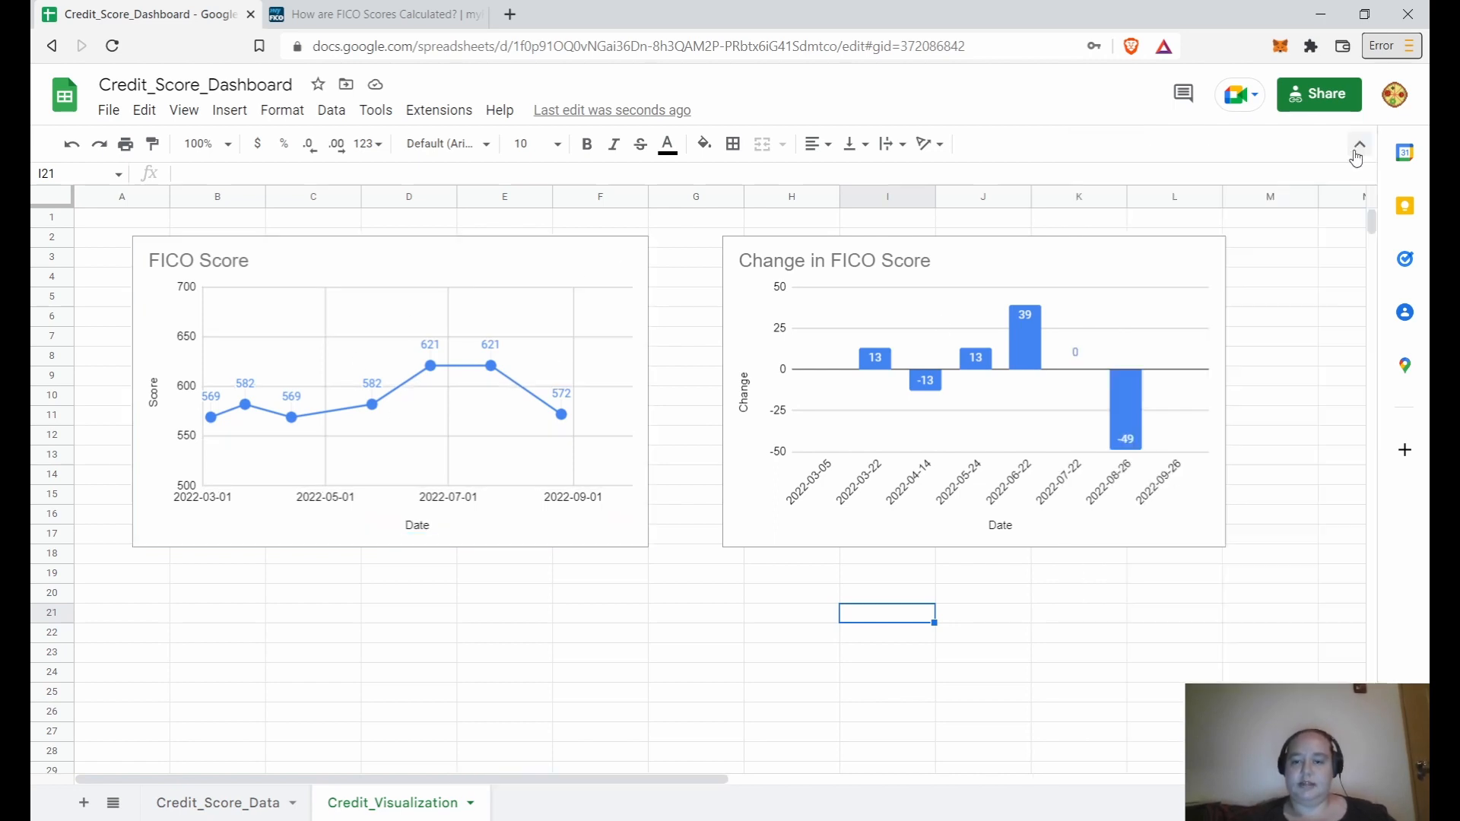
Step: Trace the Change in FICO Score chart to the Change (points) column on Credit_Score_Data and return to Credit_Visualization
{"action": "left_click", "coordinate": [1181, 262]}
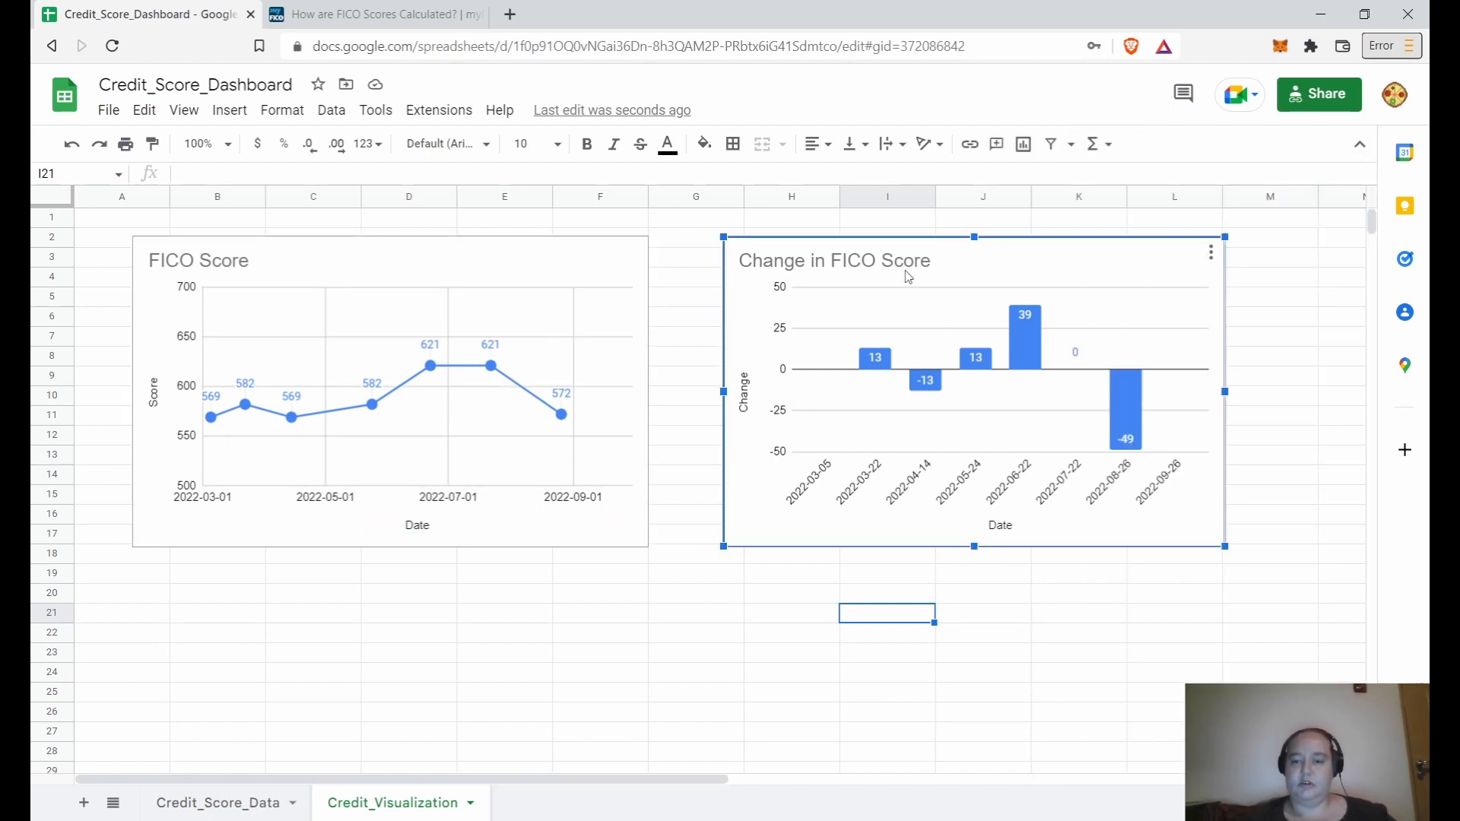
{"action": "left_click", "coordinate": [271, 804]}
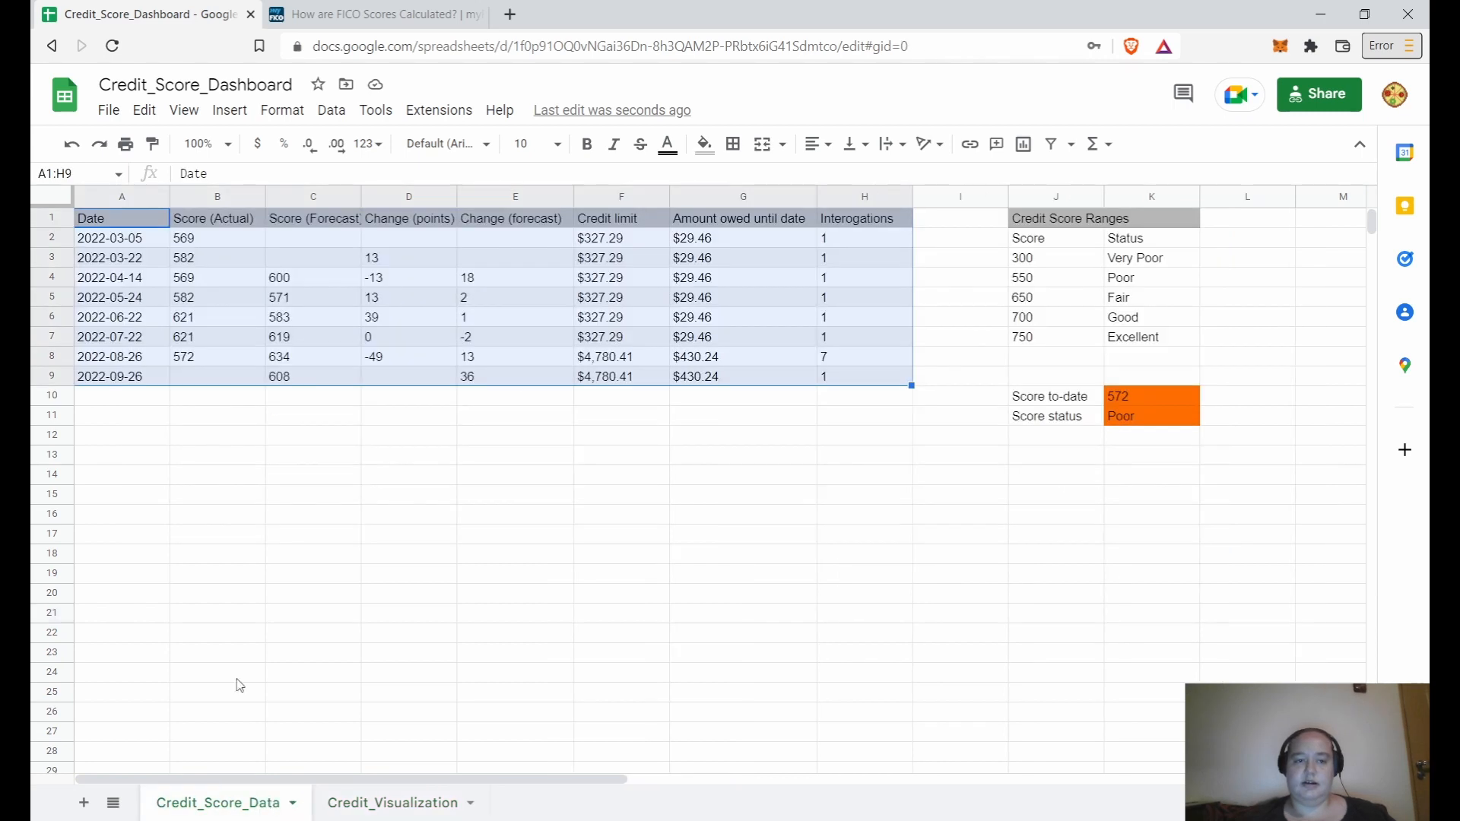
{"action": "left_click", "coordinate": [399, 195]}
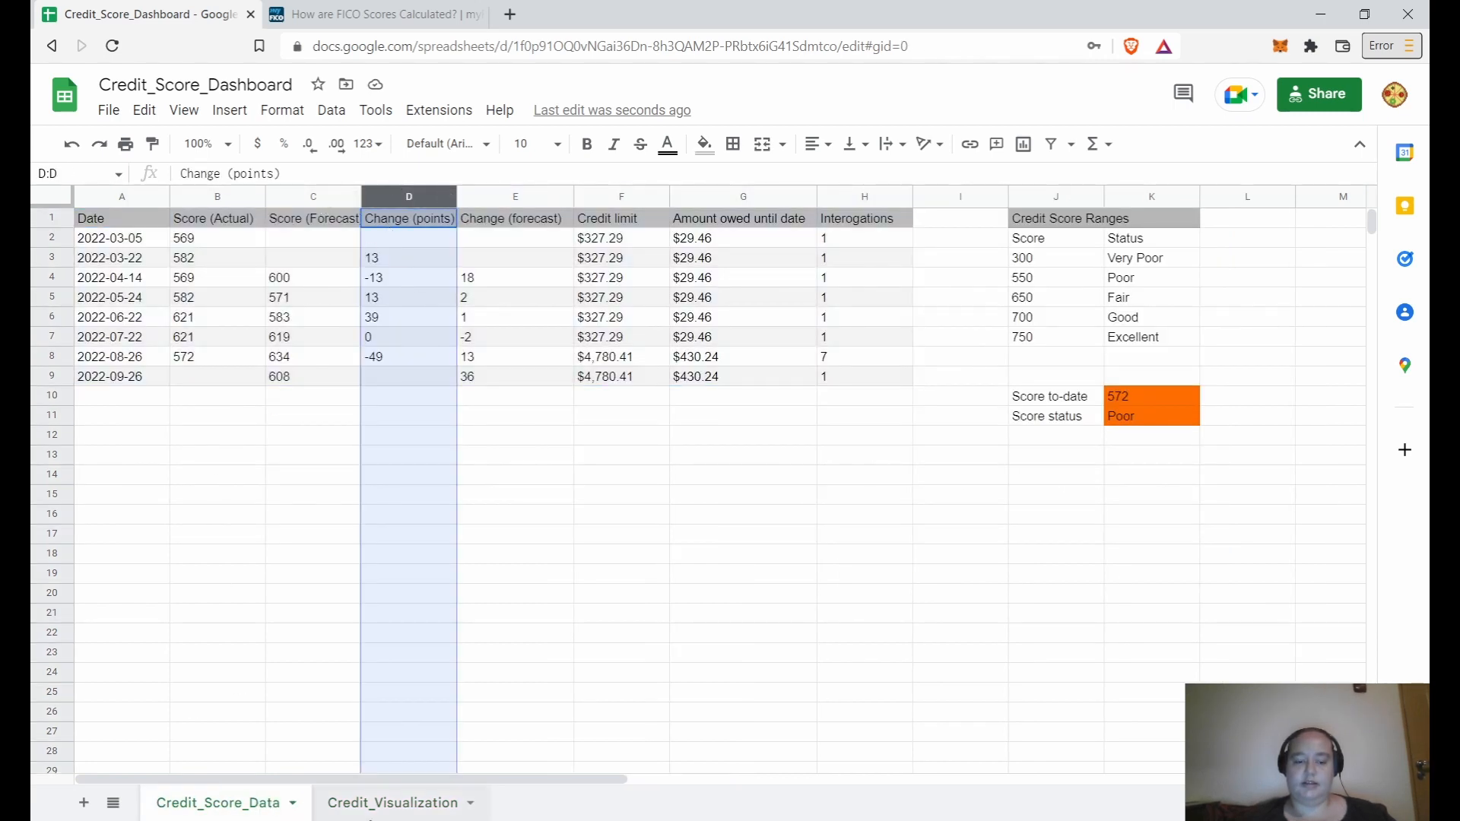
{"action": "left_click", "coordinate": [392, 804]}
Step: Open the Change in FICO Score chart for editing and review its chart type, data range, axis, series and label setup
{"action": "left_click", "coordinate": [1195, 244]}
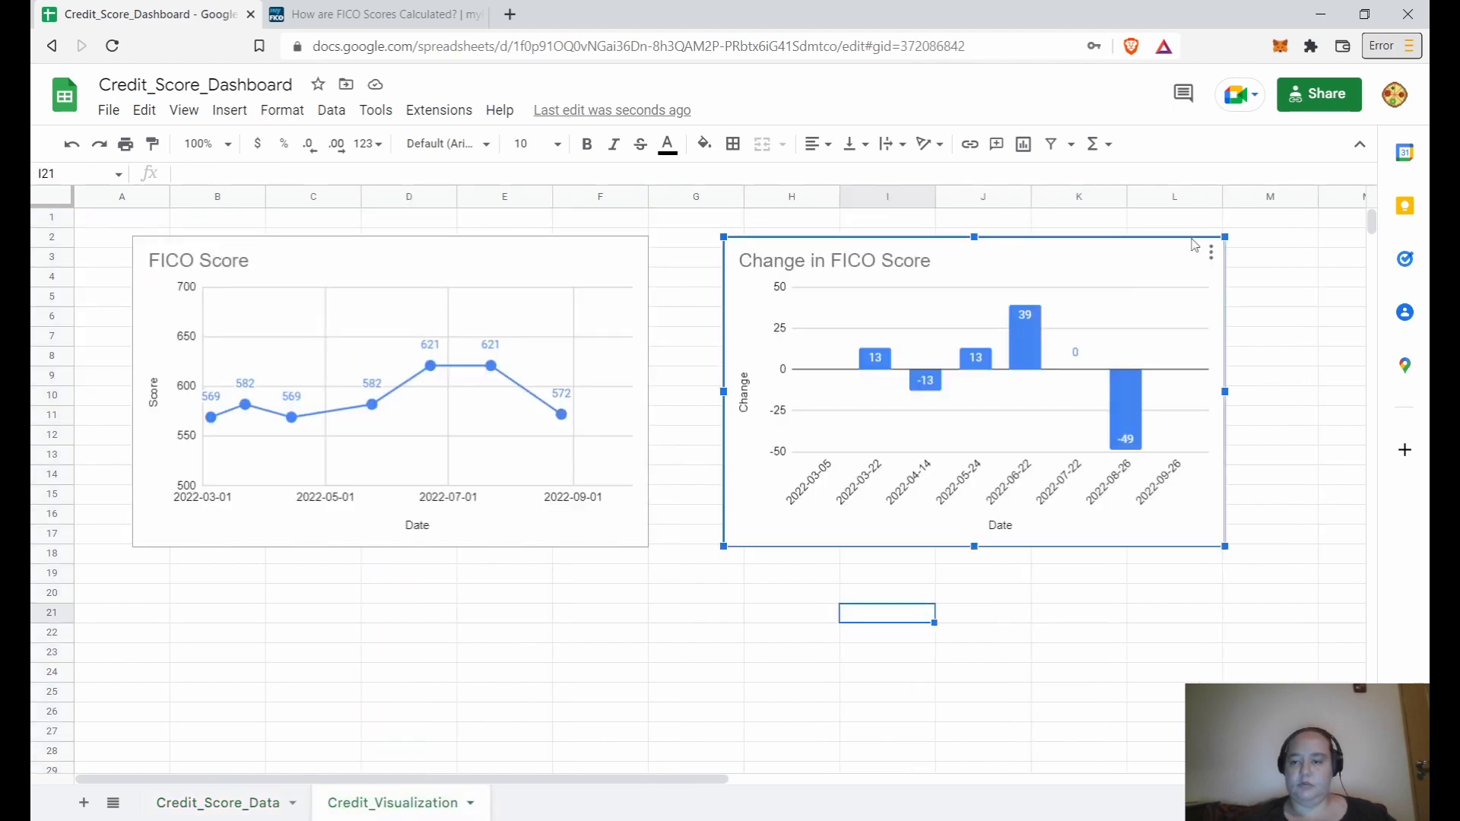
{"action": "left_click", "coordinate": [1209, 253]}
{"action": "left_click", "coordinate": [1246, 282]}
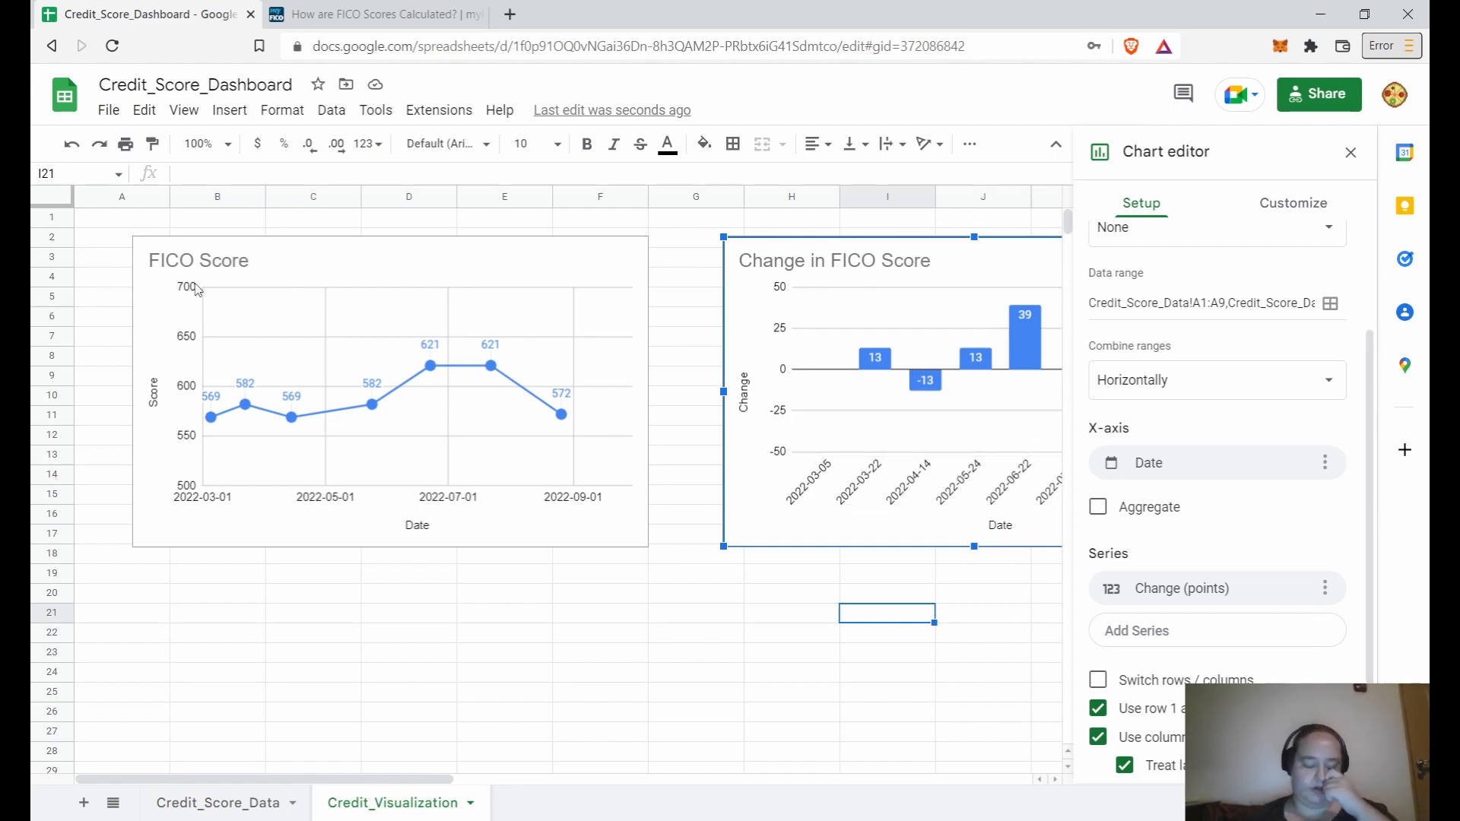
{"action": "scroll", "coordinate": [1374, 361], "scroll_direction": "up", "scroll_amount": 3}
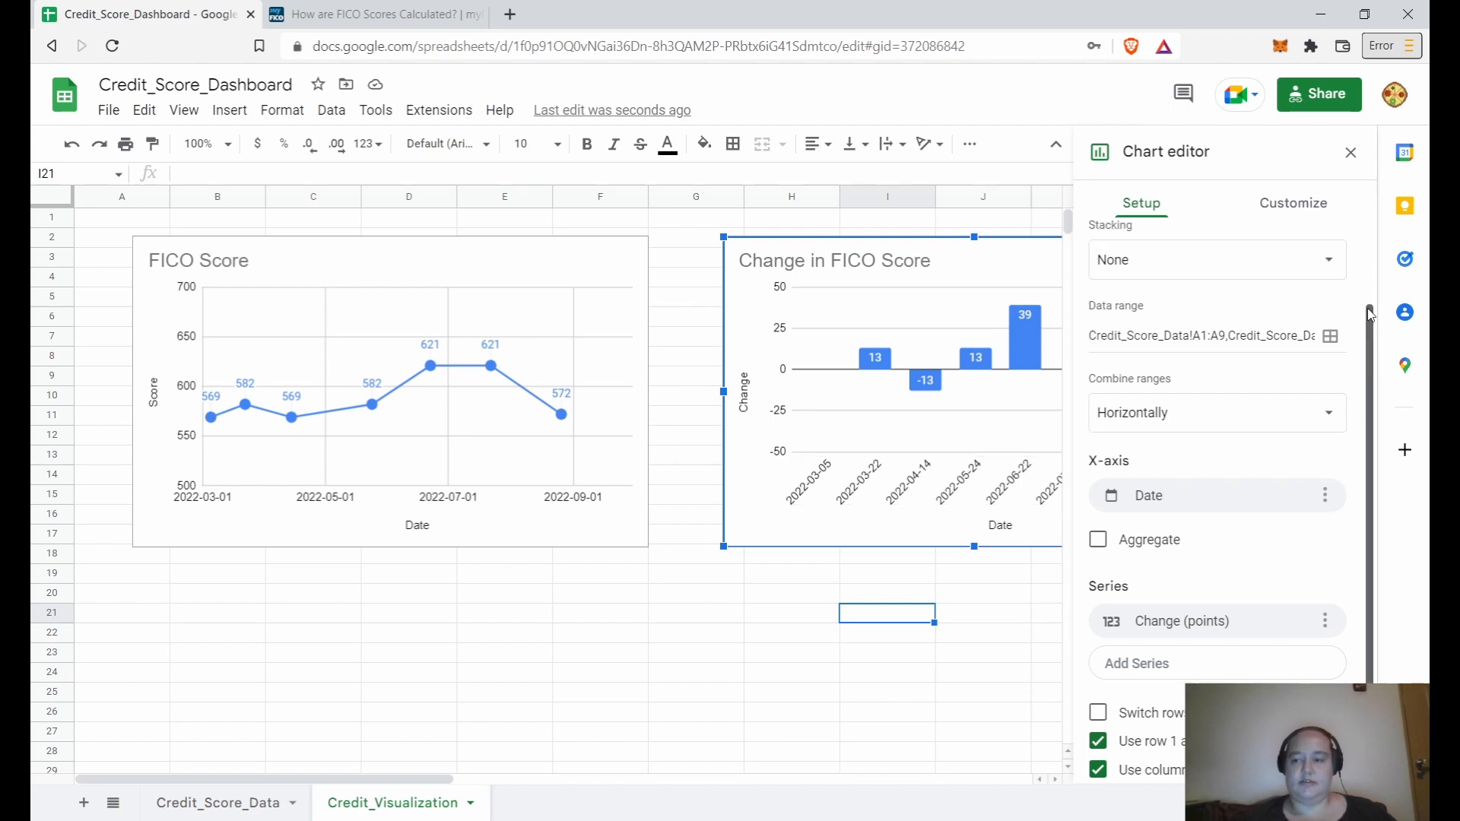
{"action": "left_click", "coordinate": [1278, 259]}
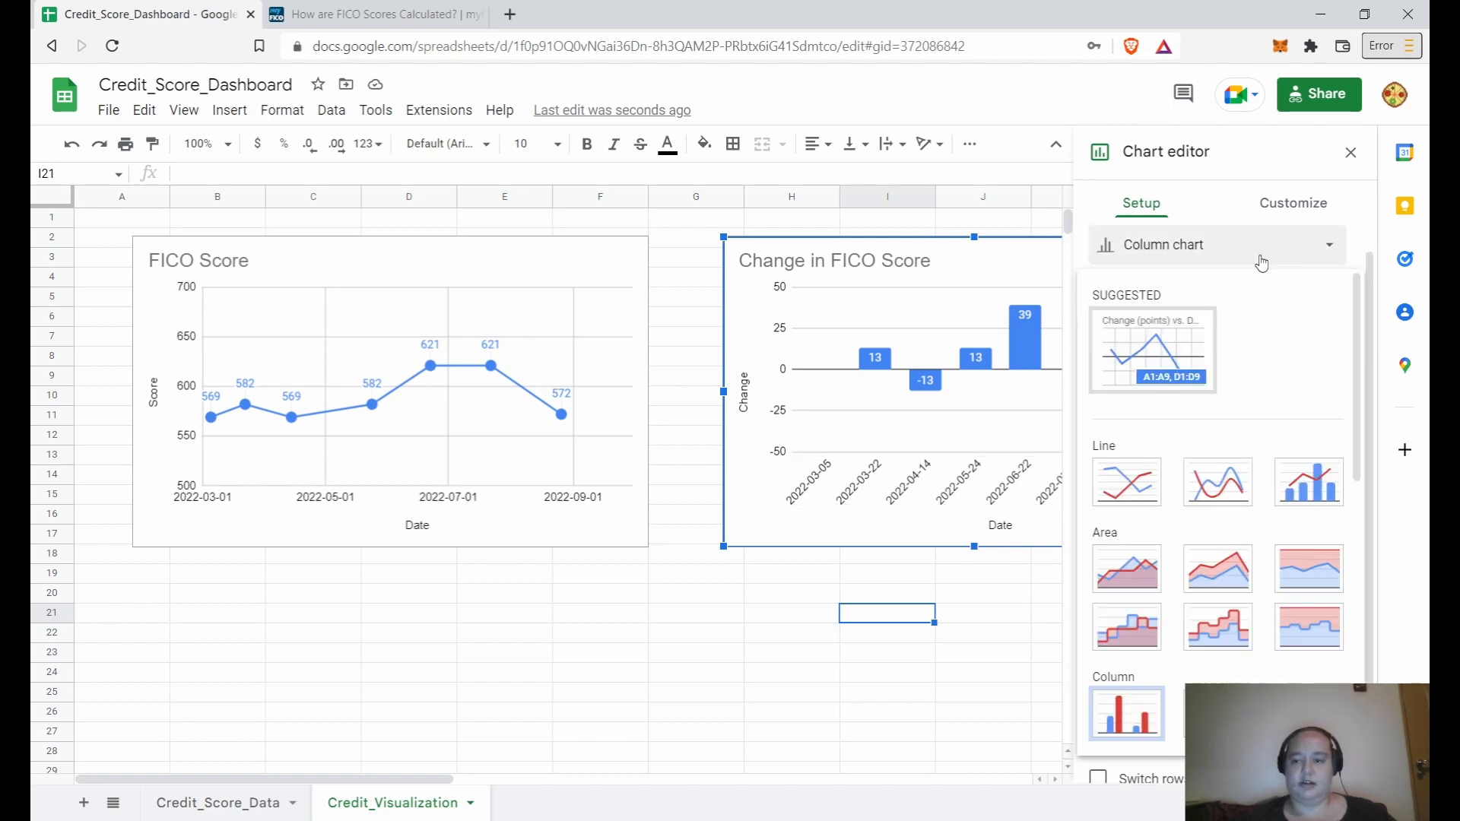
{"action": "left_click", "coordinate": [1360, 248]}
{"action": "scroll", "coordinate": [1360, 248], "scroll_direction": "up", "scroll_amount": 1}
{"action": "left_click", "coordinate": [1215, 298]}
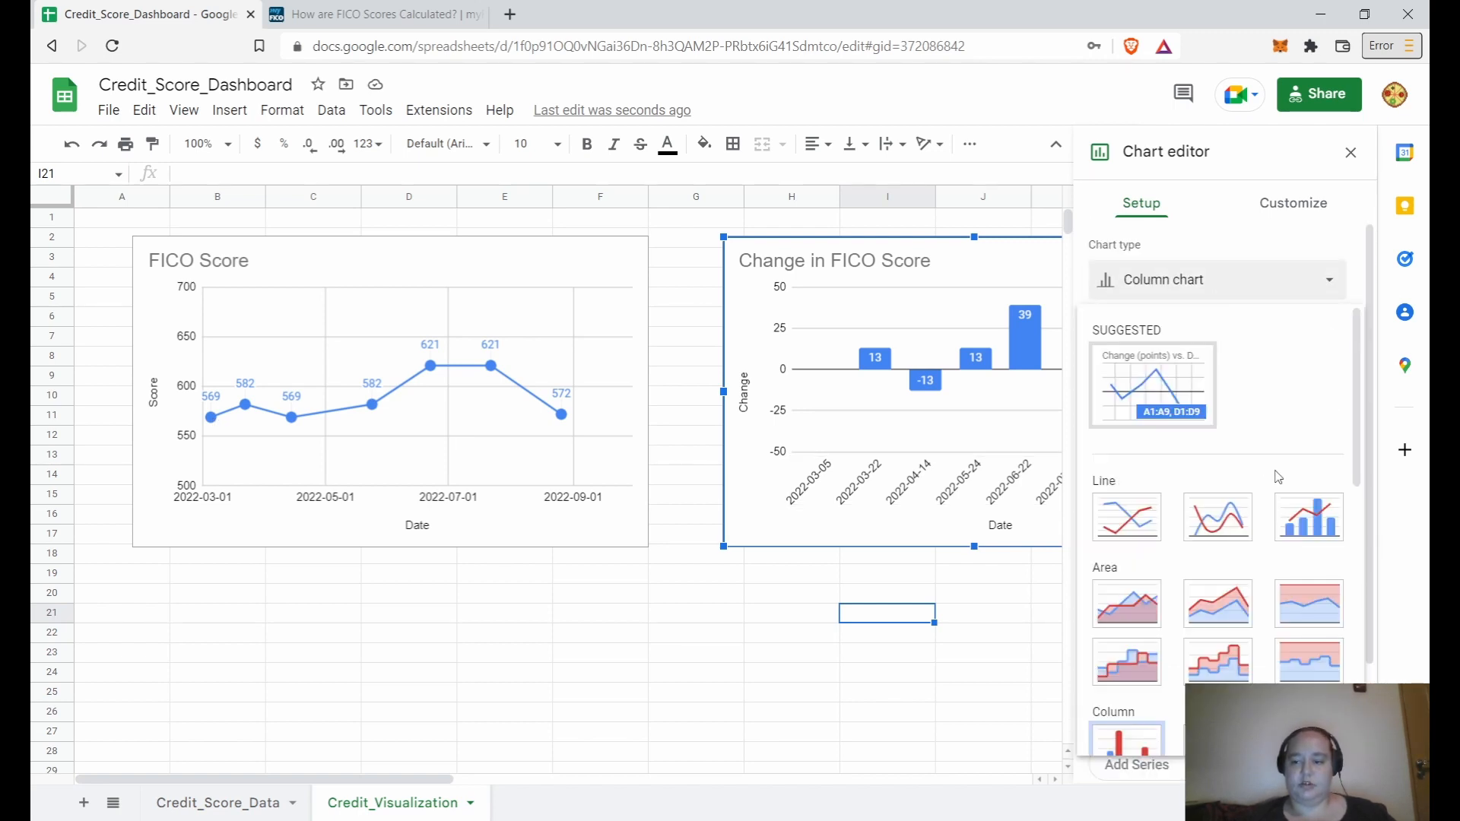
{"action": "scroll", "coordinate": [1282, 483], "scroll_direction": "down", "scroll_amount": 3}
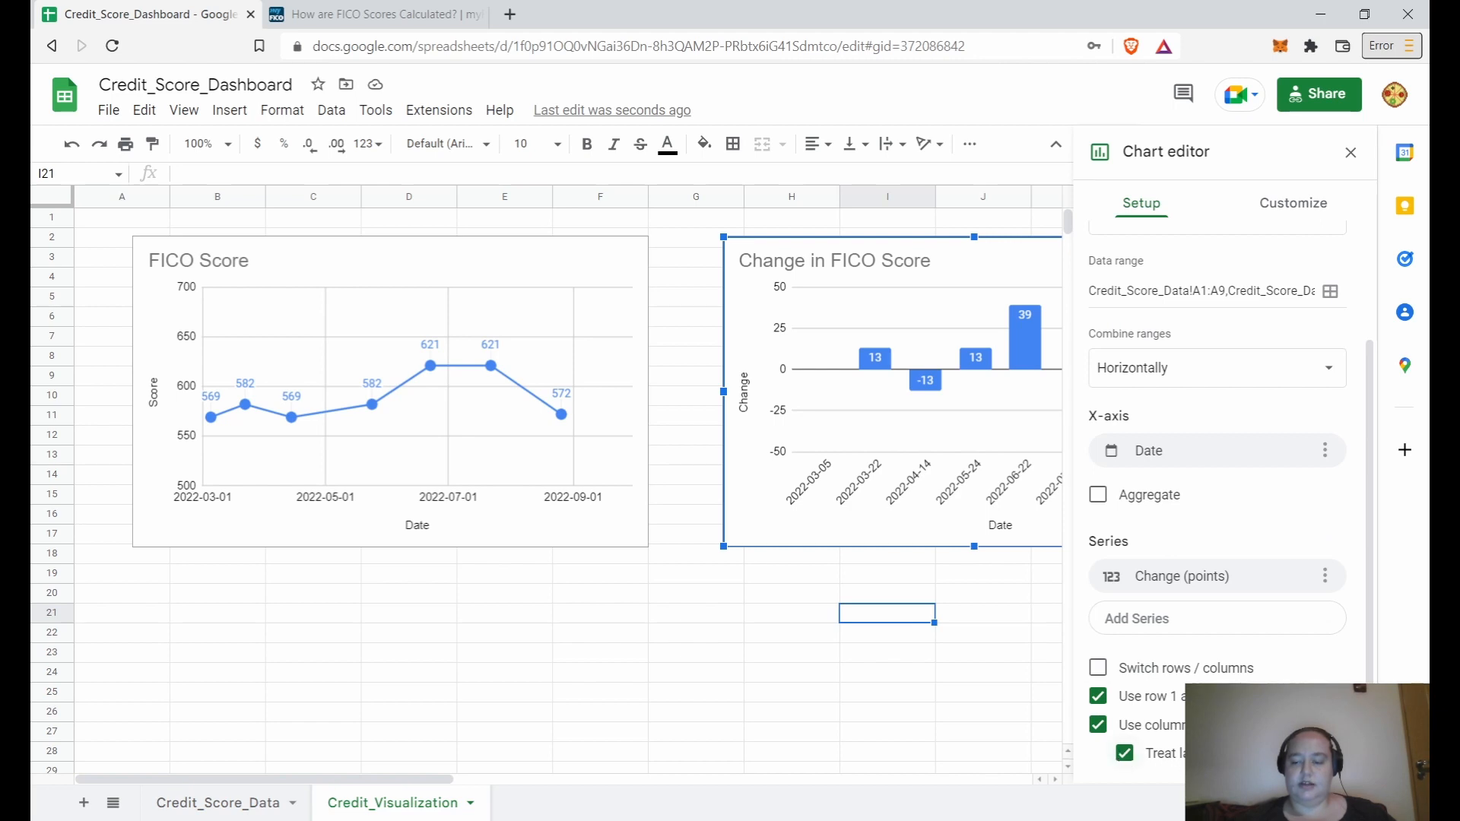
Step: Try the Change in FICO Score chart without treating labels as text, and turn that option back on
{"action": "left_click", "coordinate": [1125, 754]}
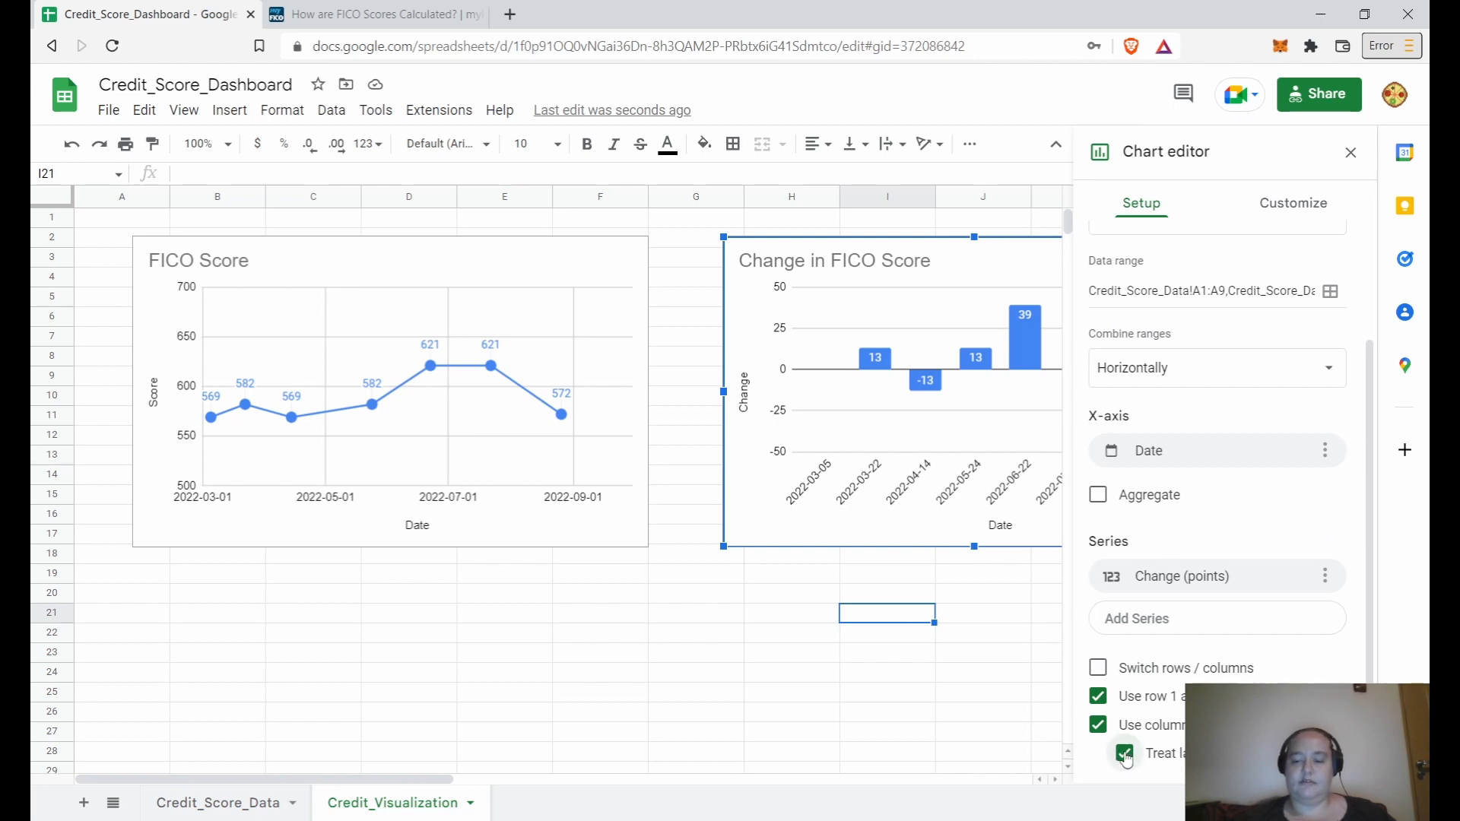
{"action": "left_click", "coordinate": [1024, 636]}
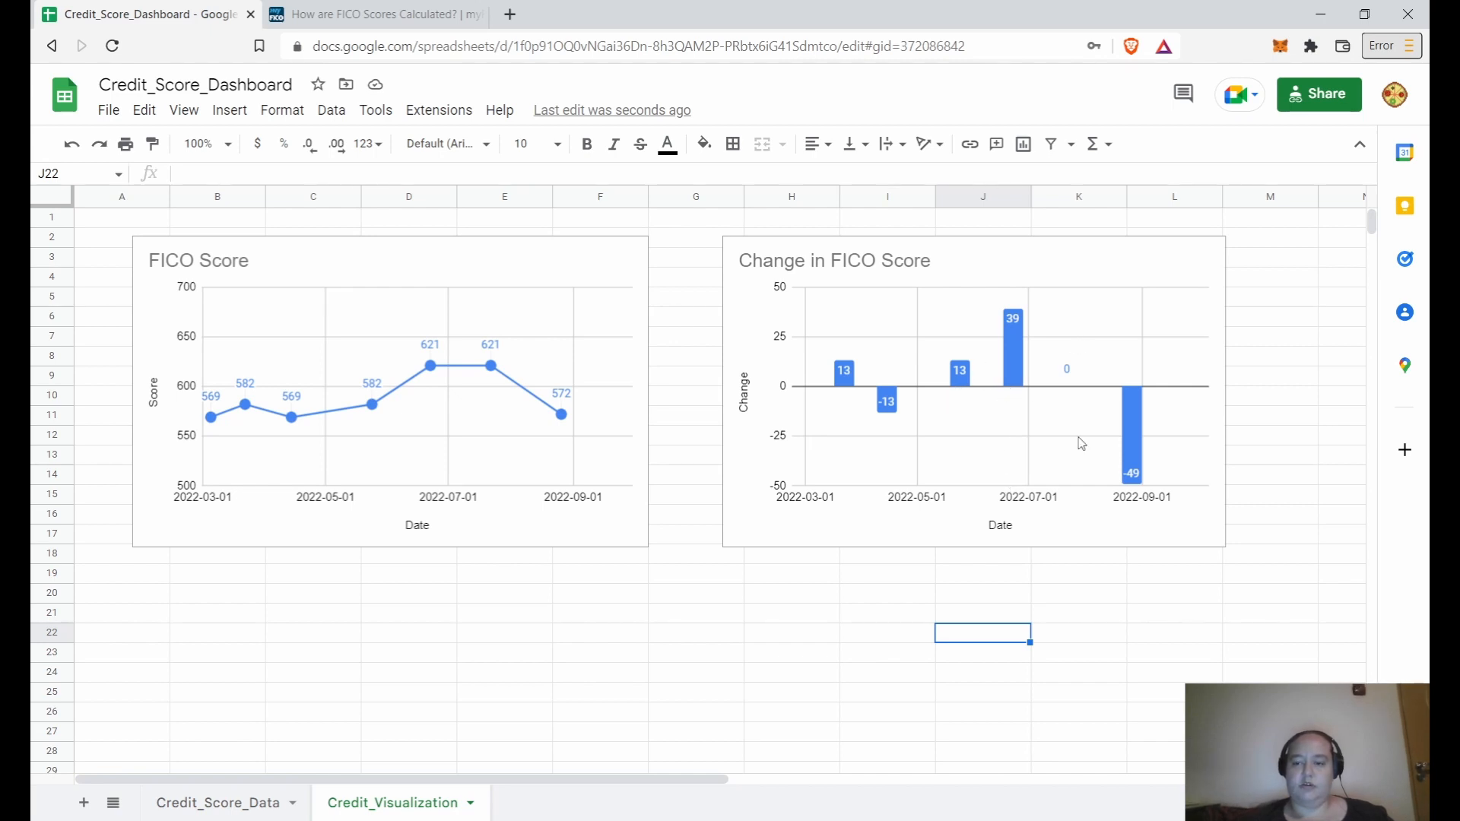
{"action": "left_click", "coordinate": [1168, 273]}
{"action": "left_click", "coordinate": [1215, 261]}
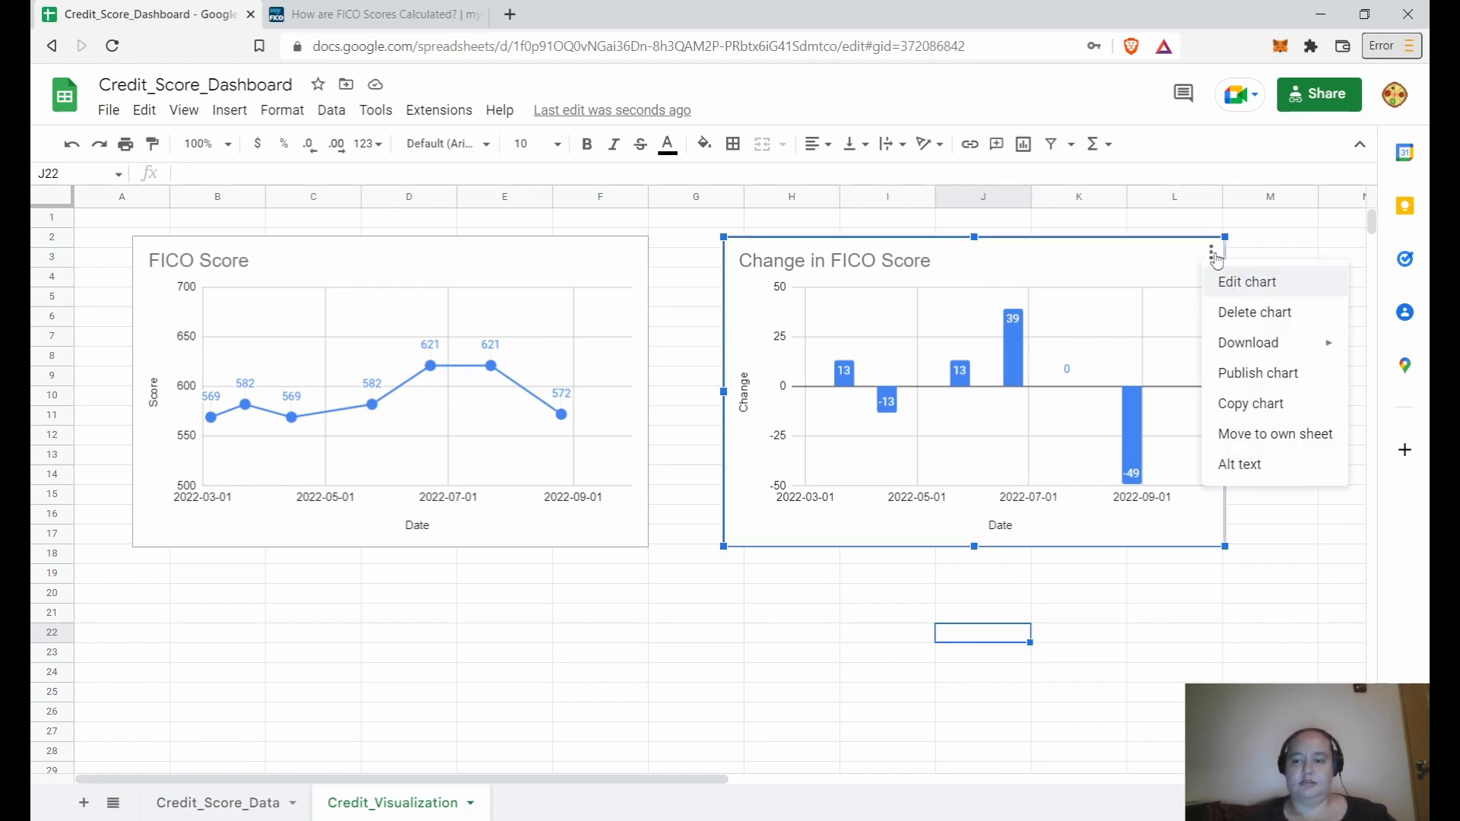
{"action": "left_click", "coordinate": [1220, 279]}
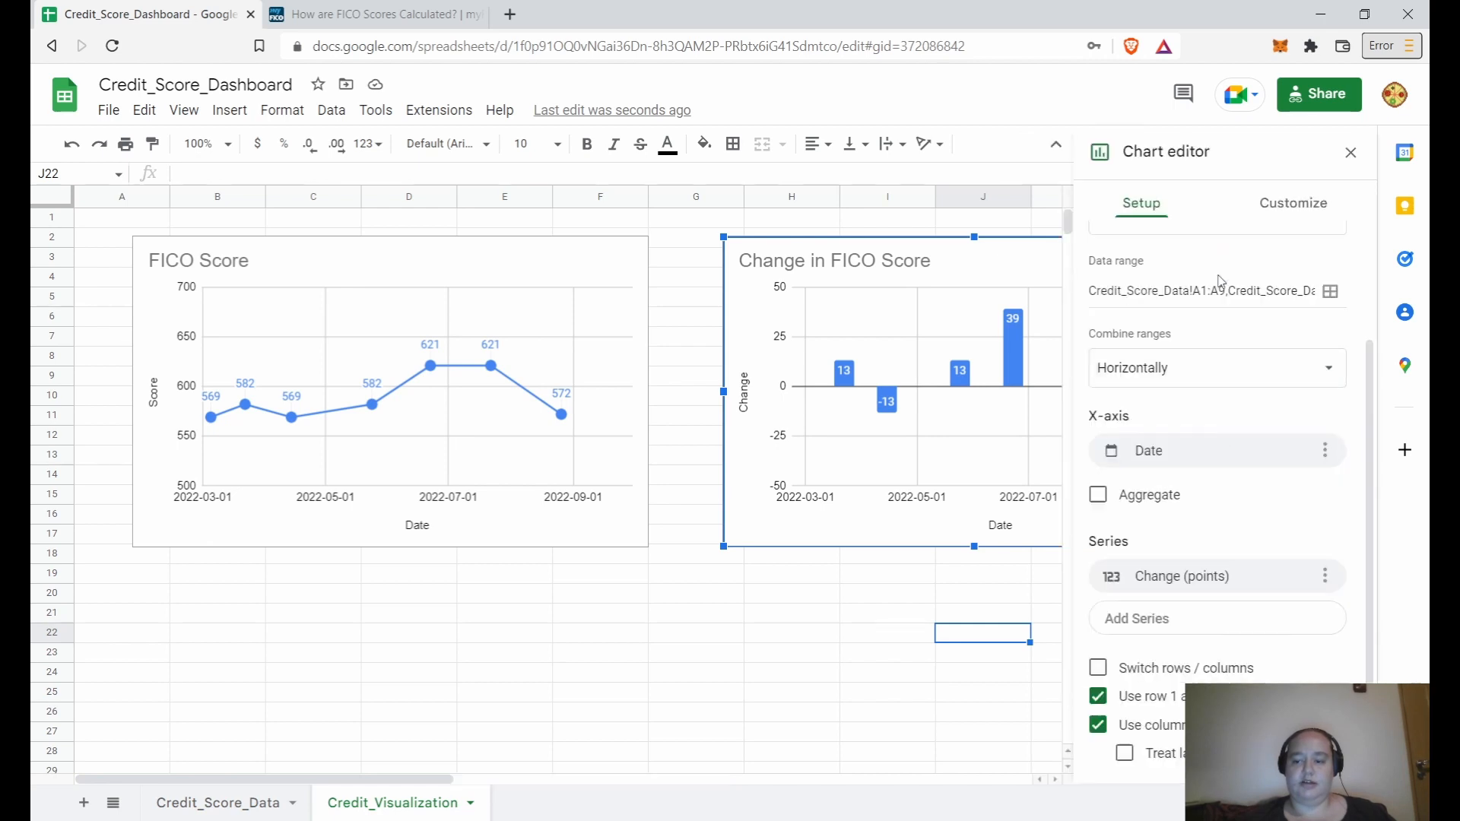
{"action": "left_click", "coordinate": [1125, 753]}
{"action": "left_click", "coordinate": [882, 673]}
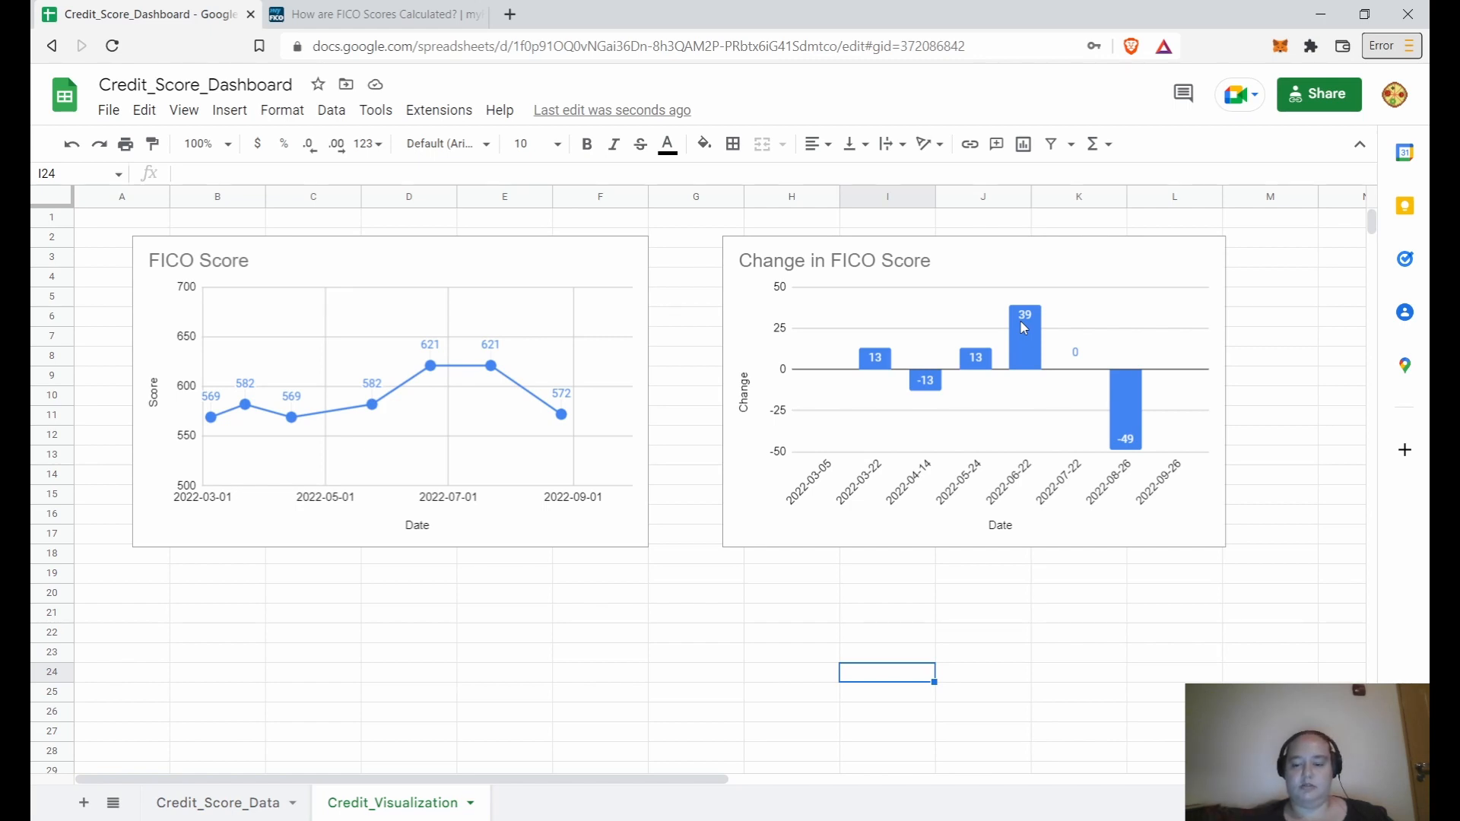
Step: Return to Credit_Score_Data, select the data table A1:H9 and locate the alternating colors formatting option
{"action": "left_click", "coordinate": [232, 806]}
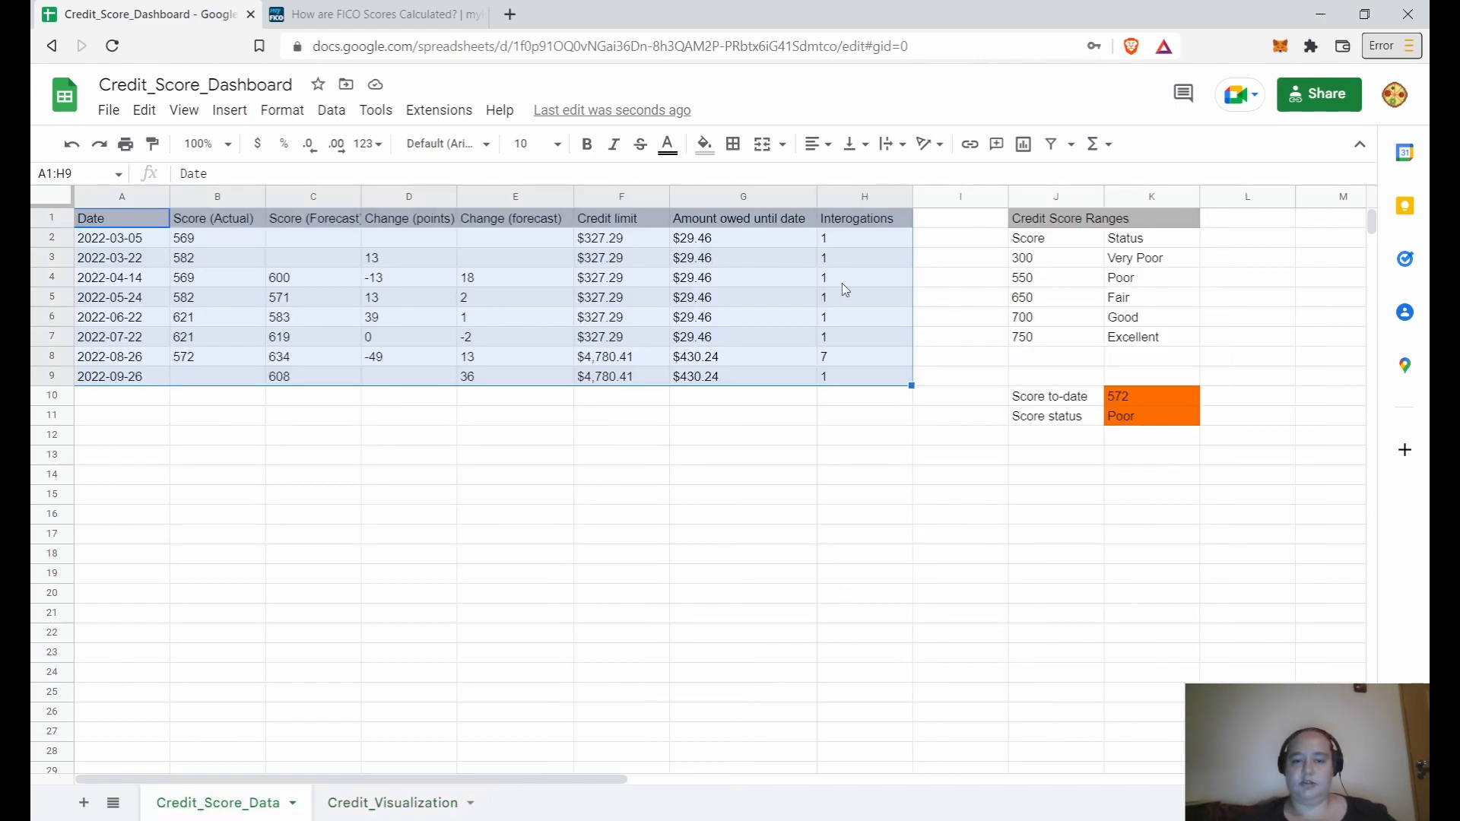
{"action": "left_click", "coordinate": [564, 244]}
{"action": "left_click_drag", "start_coordinate": [78, 226], "coordinate": [867, 382]}
{"action": "left_click", "coordinate": [304, 298]}
{"action": "left_click_drag", "start_coordinate": [134, 221], "coordinate": [853, 371]}
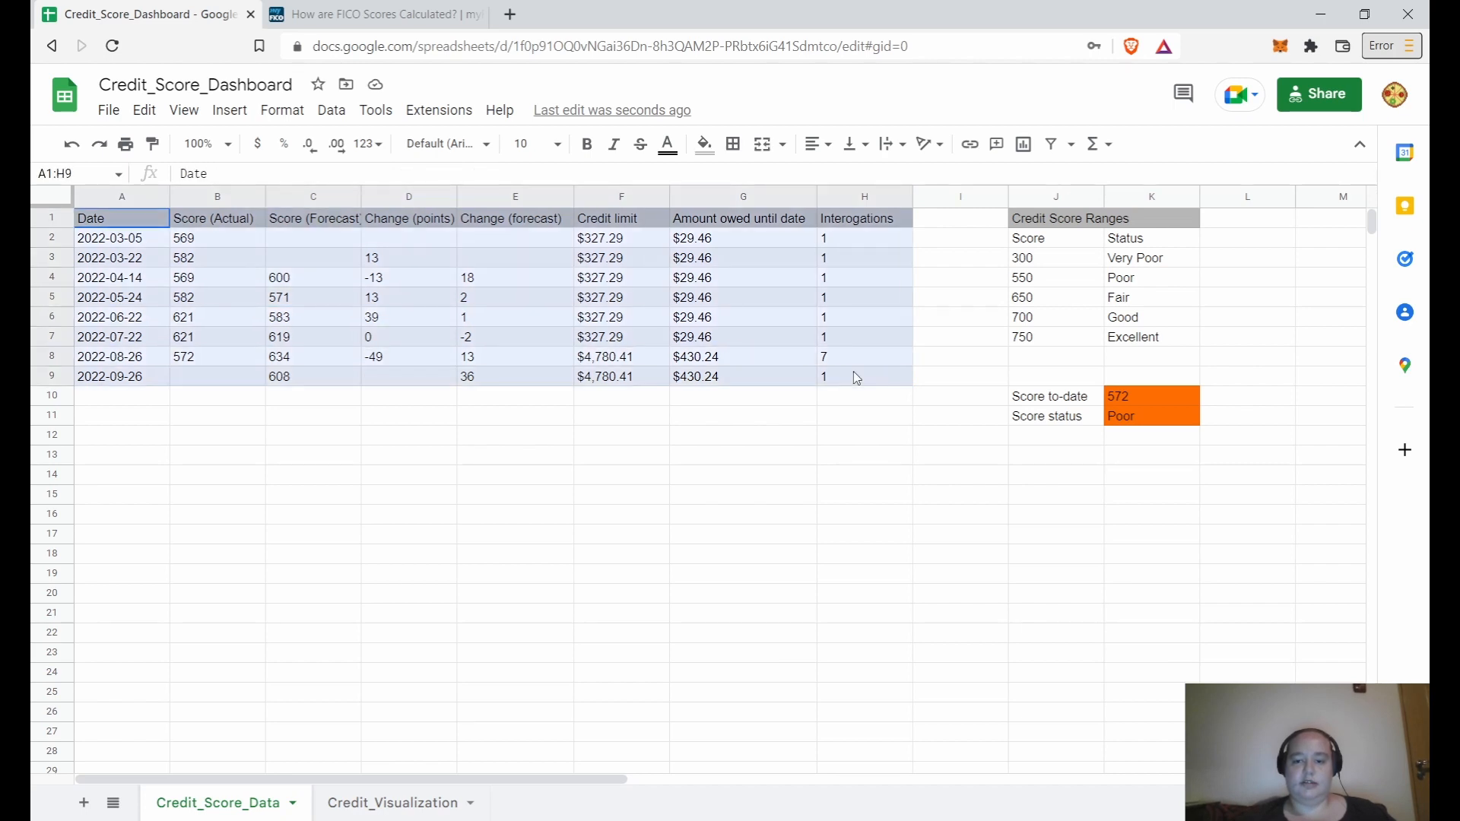
{"action": "left_click", "coordinate": [280, 114]}
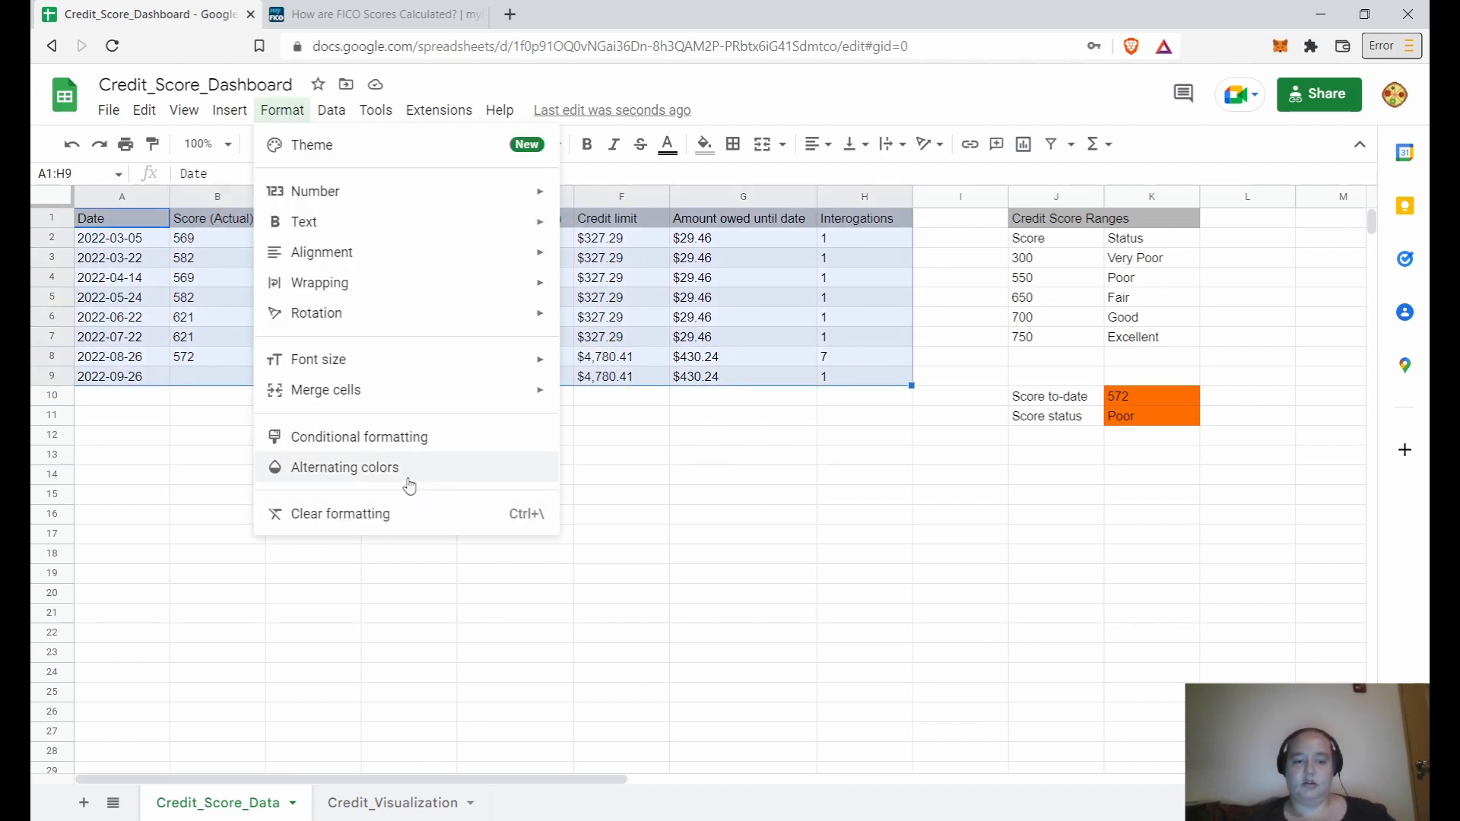
Step: Apply alternating colors to J2:K7 with a header and the default grey style, and check the Score and Status cells
{"action": "left_click", "coordinate": [1043, 260]}
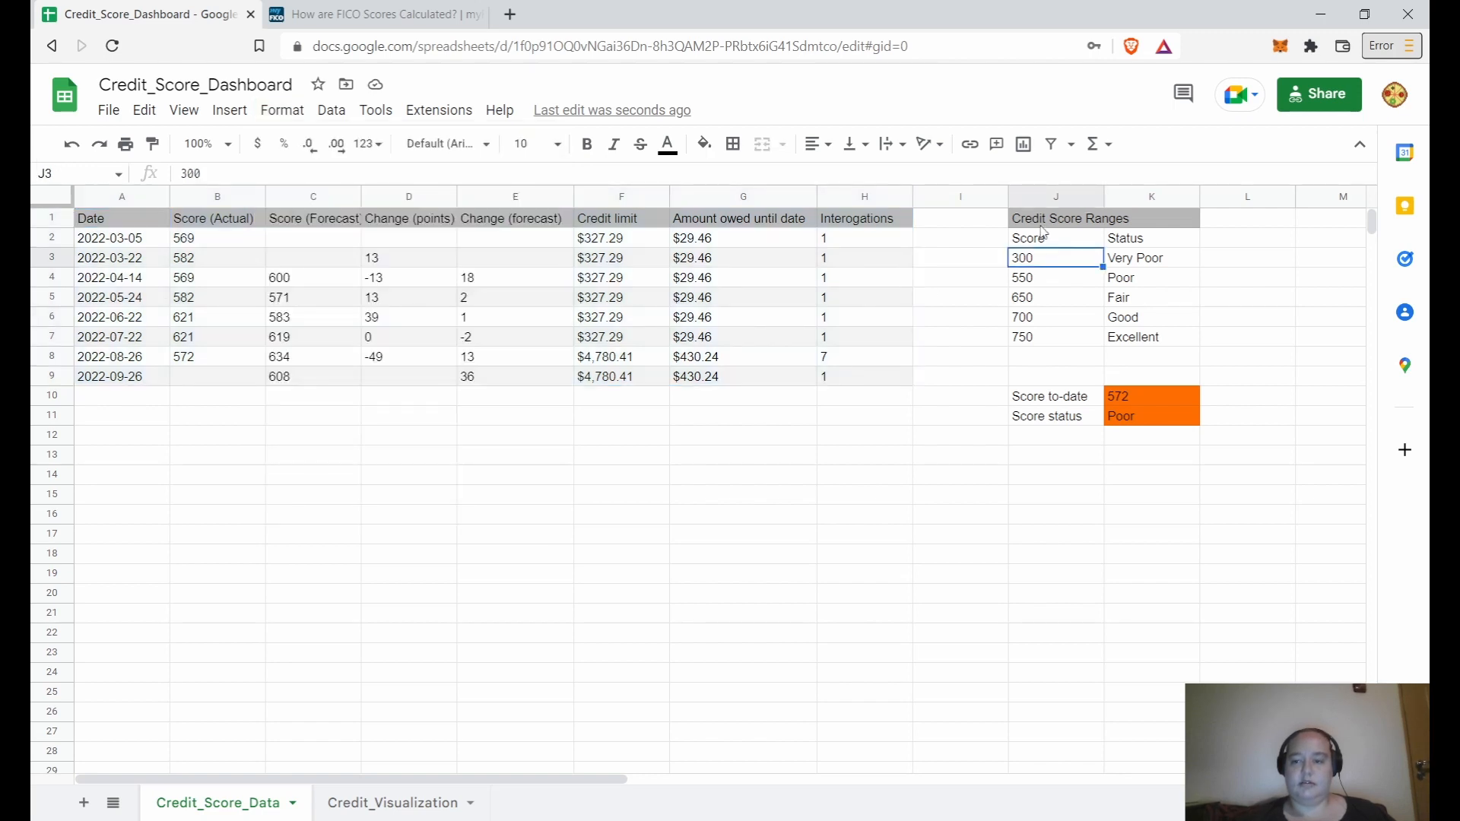
{"action": "left_click_drag", "start_coordinate": [1044, 232], "coordinate": [1159, 339]}
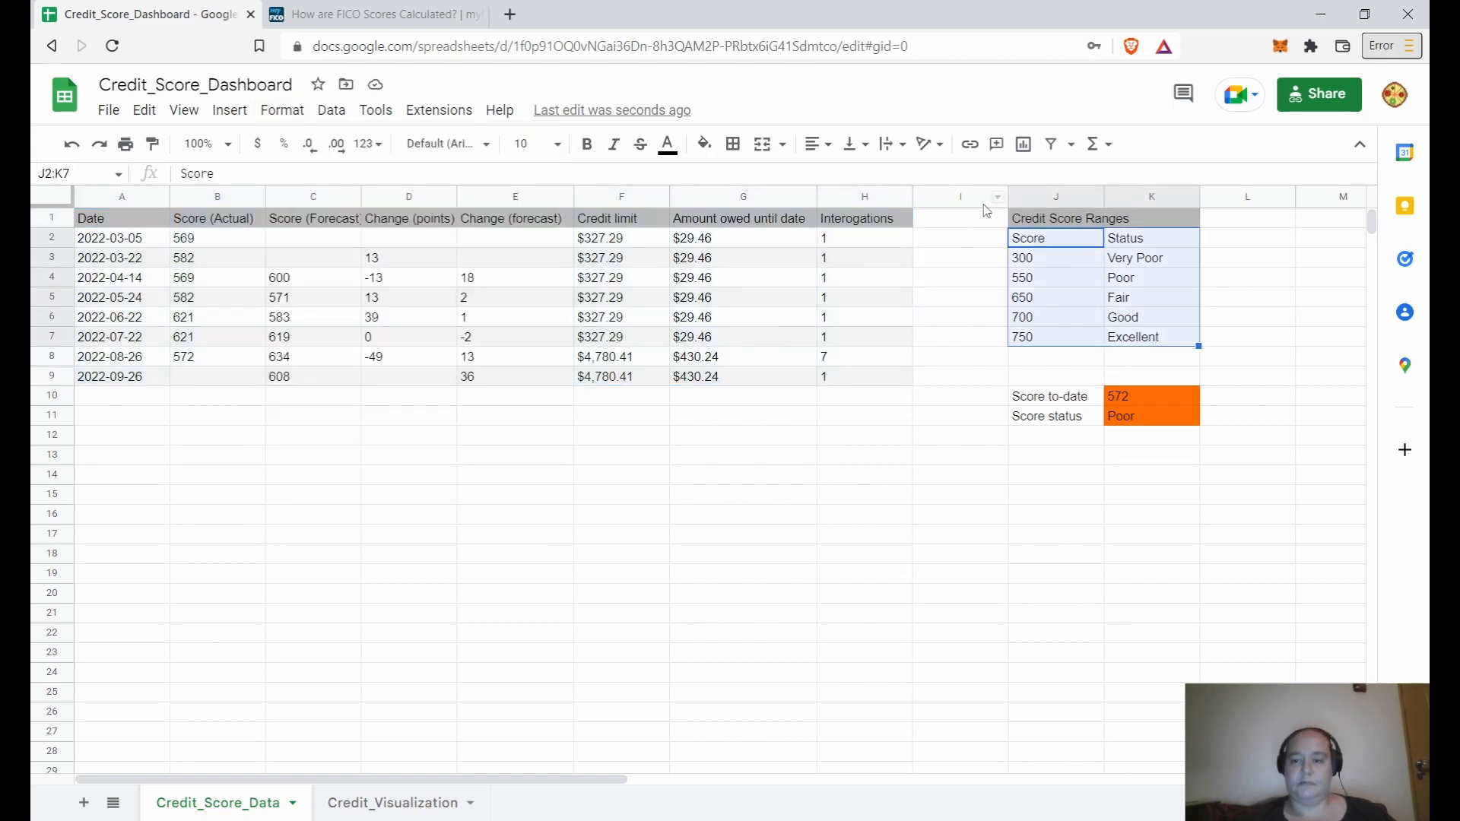
{"action": "left_click", "coordinate": [283, 110]}
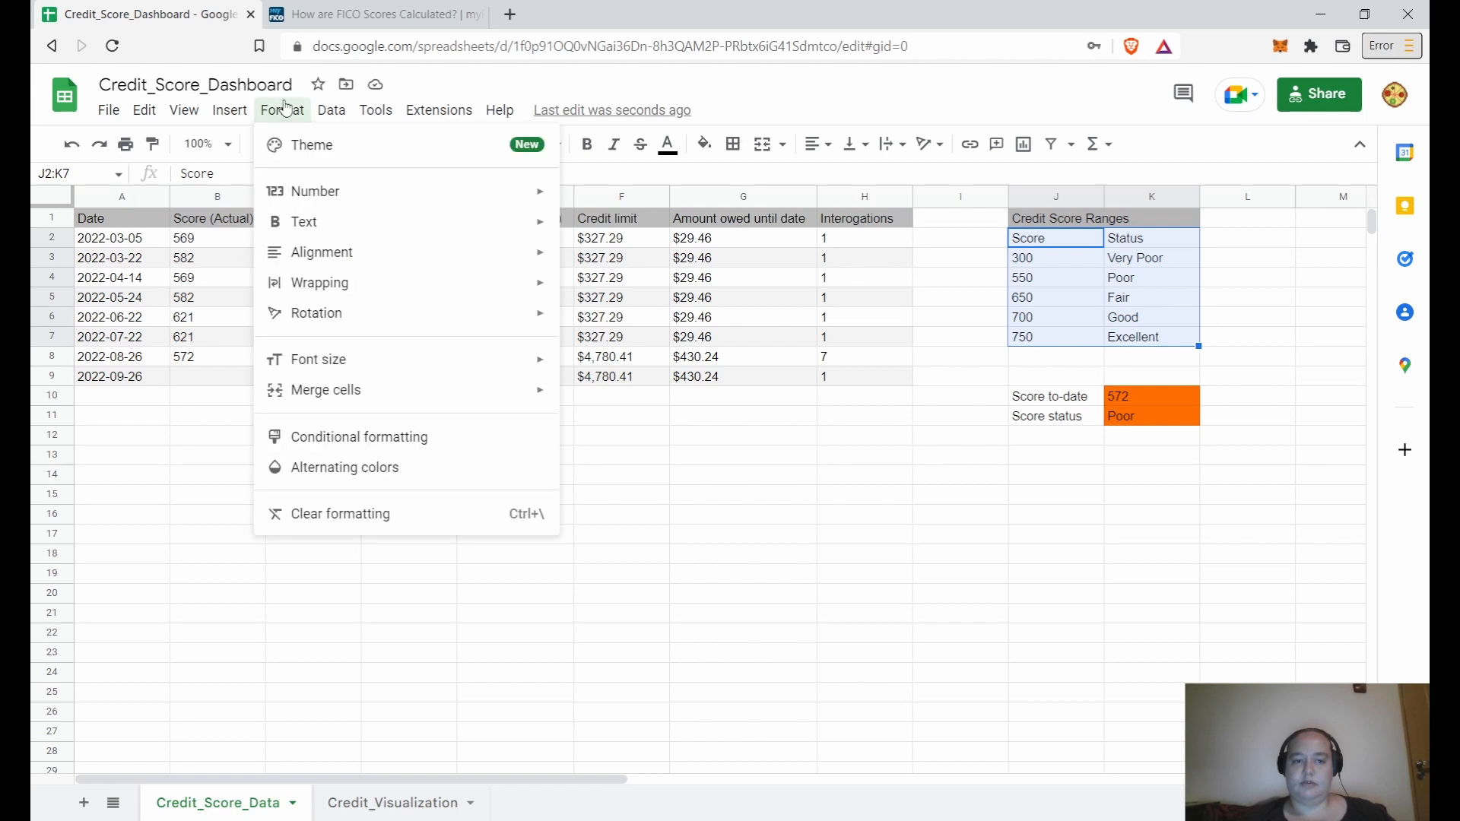
{"action": "left_click", "coordinate": [320, 470]}
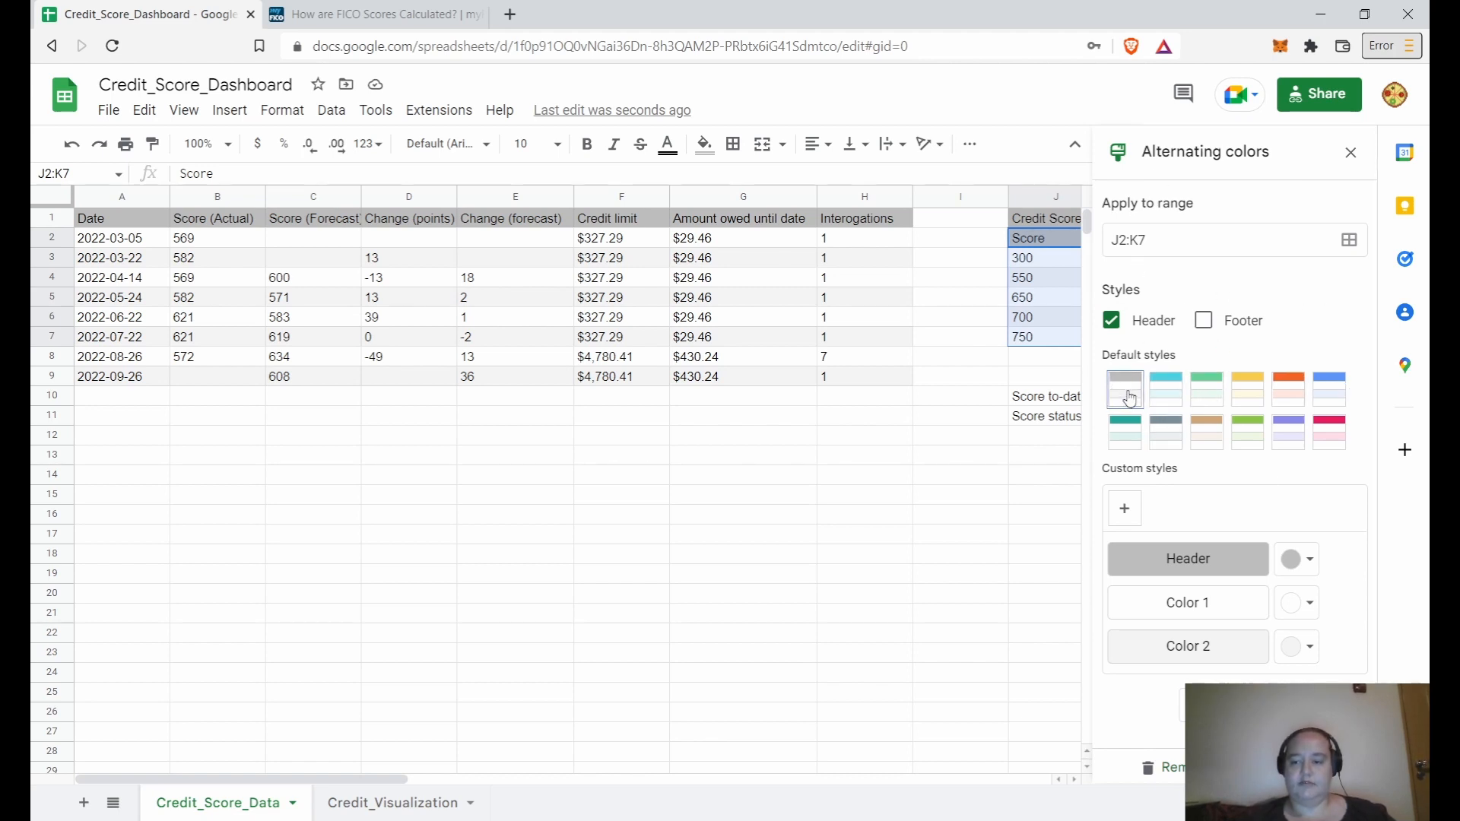
{"action": "left_click", "coordinate": [1321, 706]}
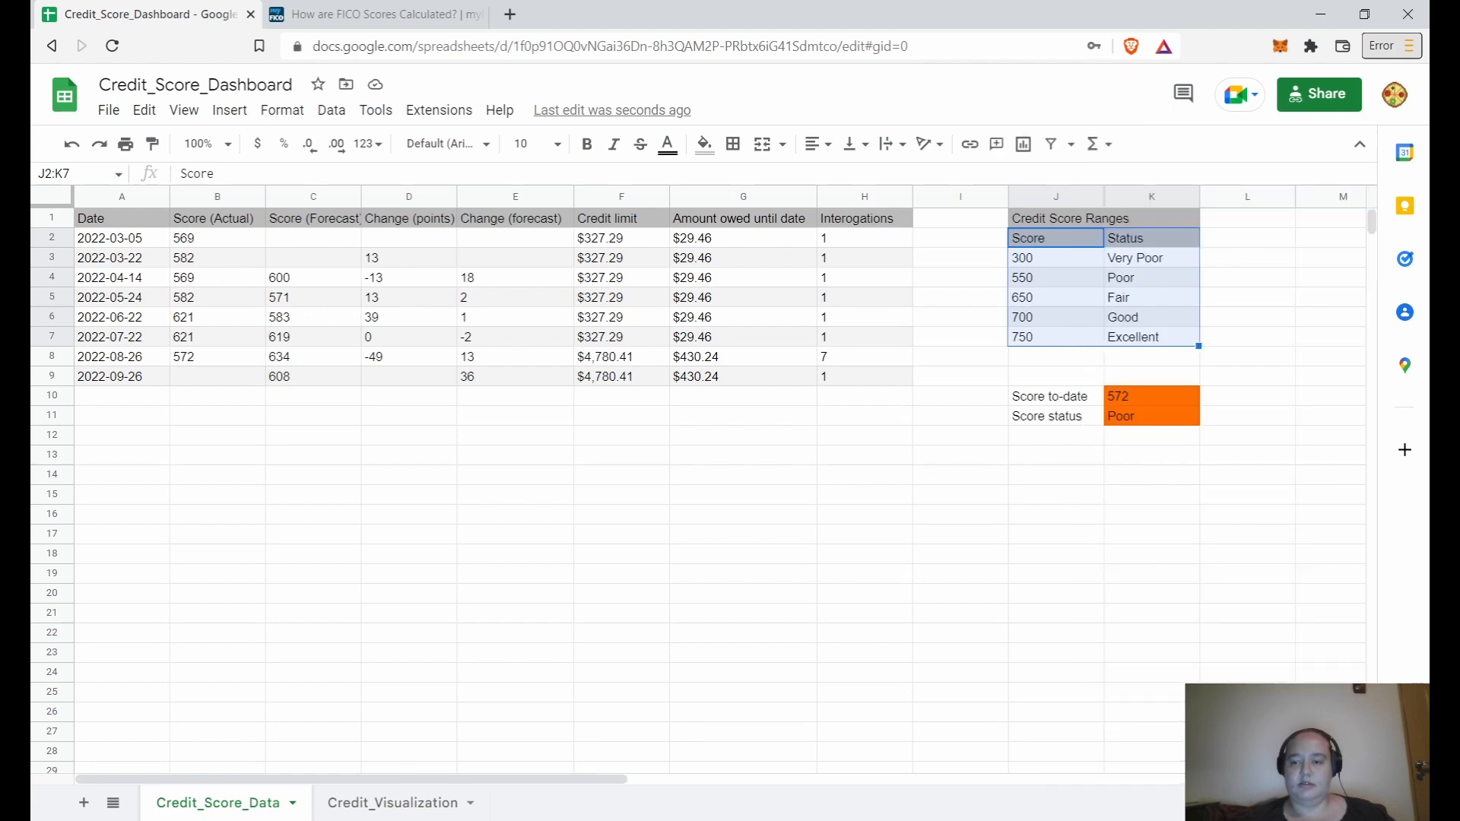
{"action": "left_click", "coordinate": [1059, 279]}
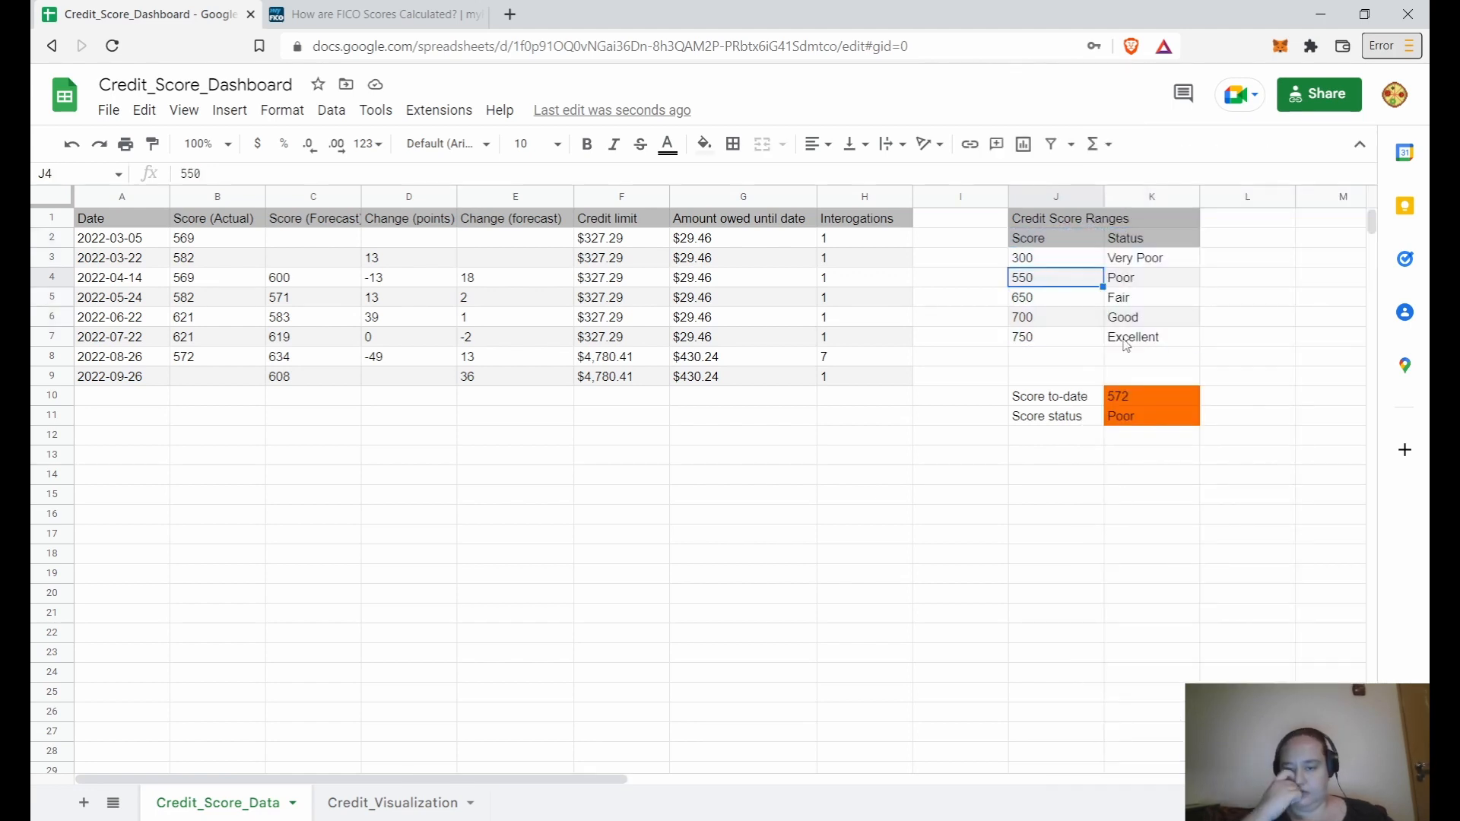
{"action": "left_click", "coordinate": [1069, 299]}
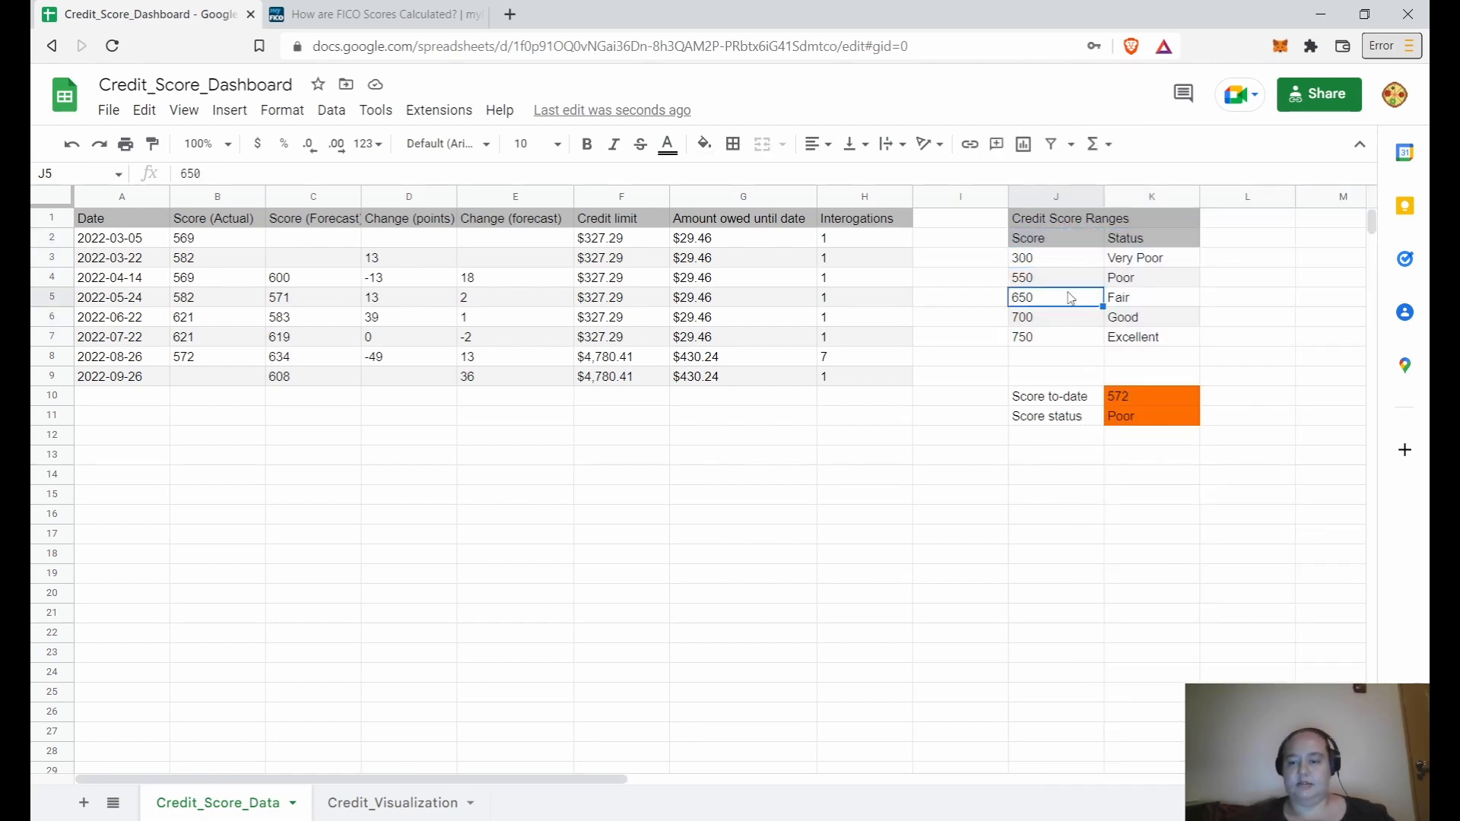
{"action": "left_click", "coordinate": [1028, 325]}
{"action": "left_click", "coordinate": [1154, 324]}
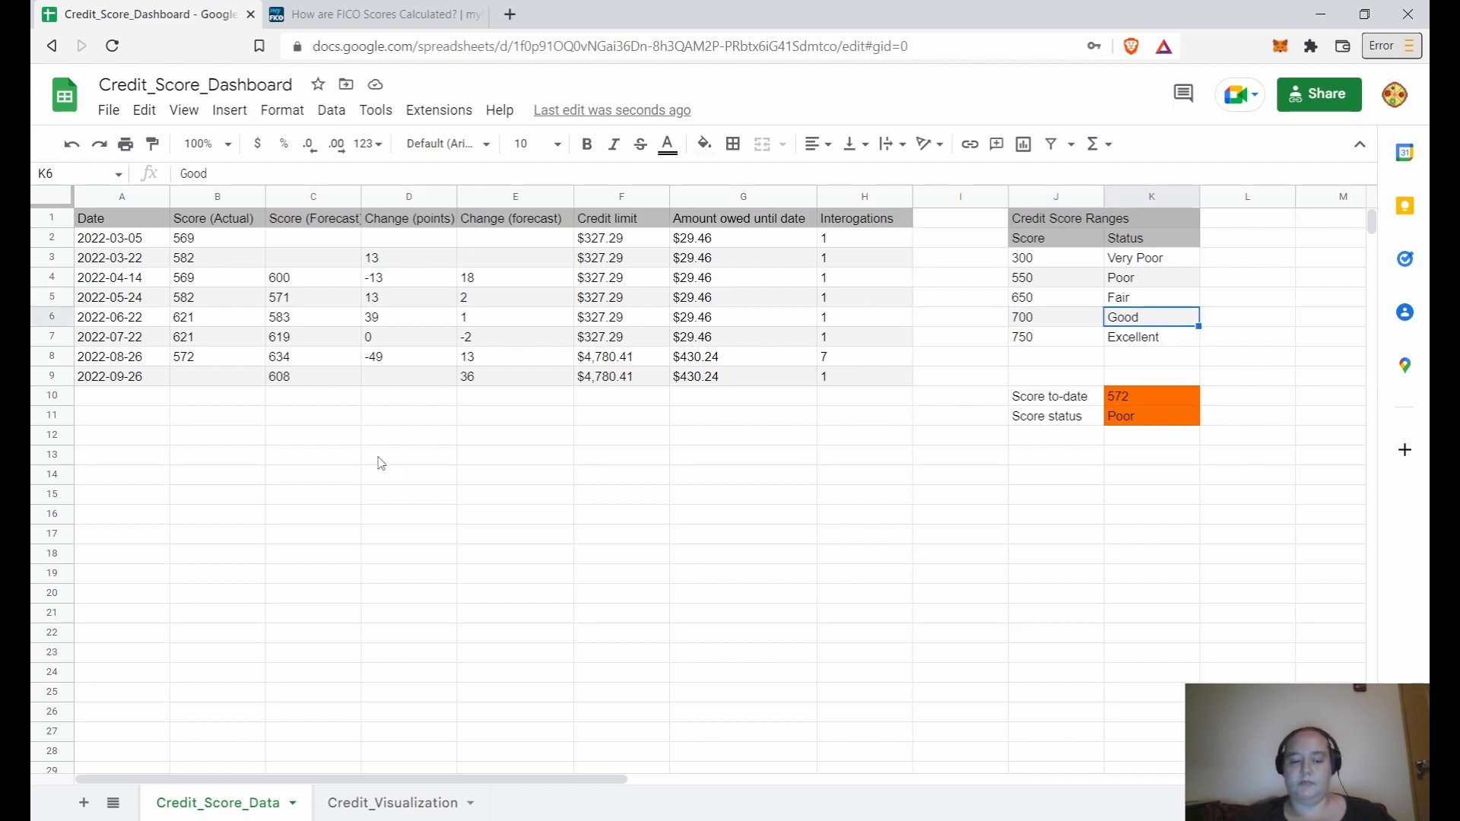